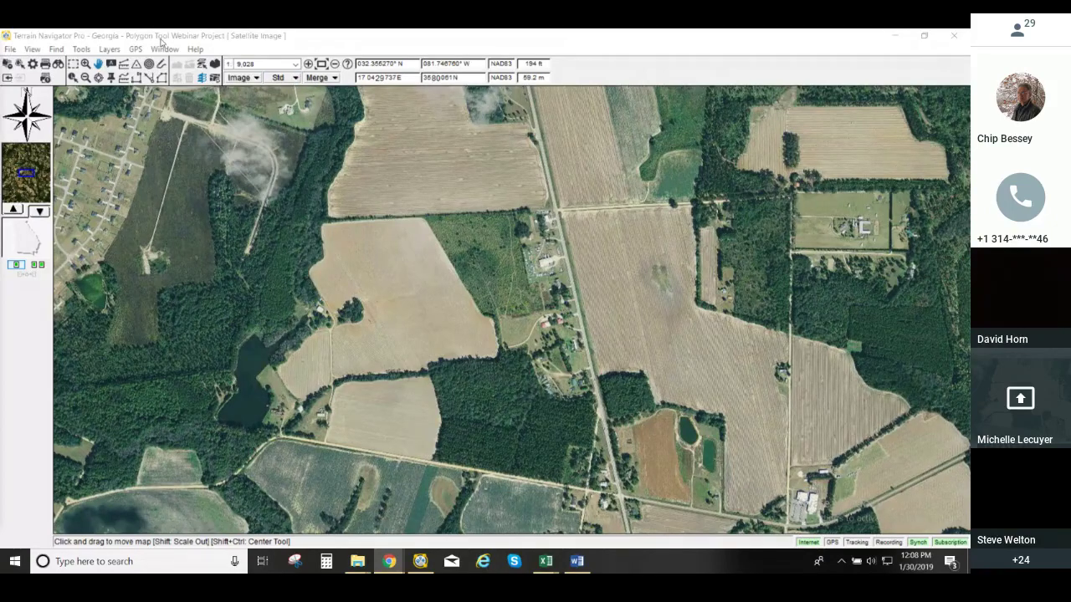
# - Configure the polygon default preferences with Area as the fill label and None as the edge label
pyautogui.doubleClick(163, 36)
pyautogui.doubleClick(166, 38)
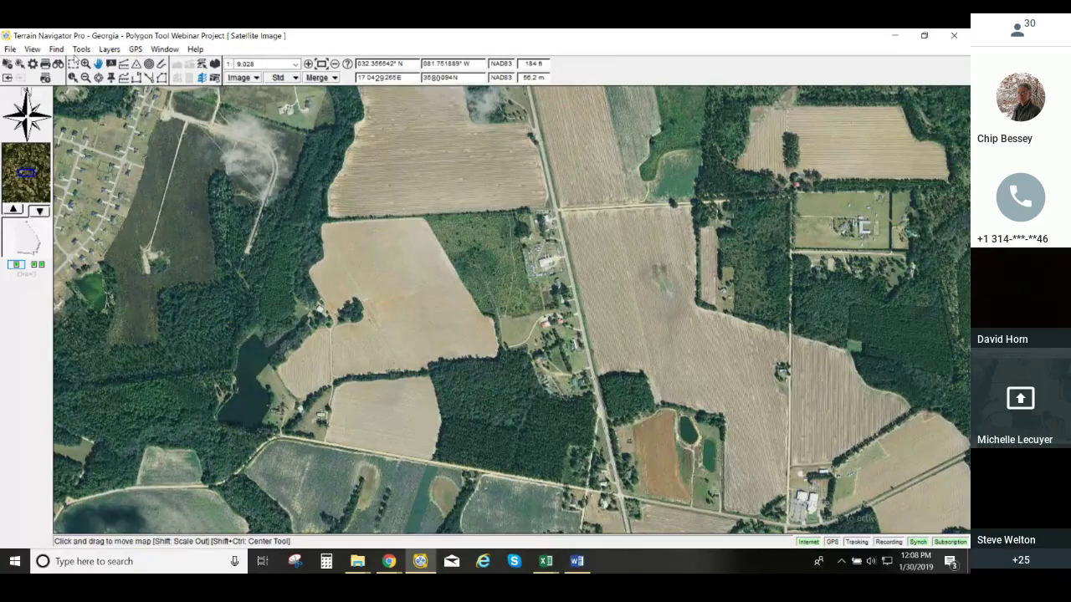
pyautogui.click(10, 50)
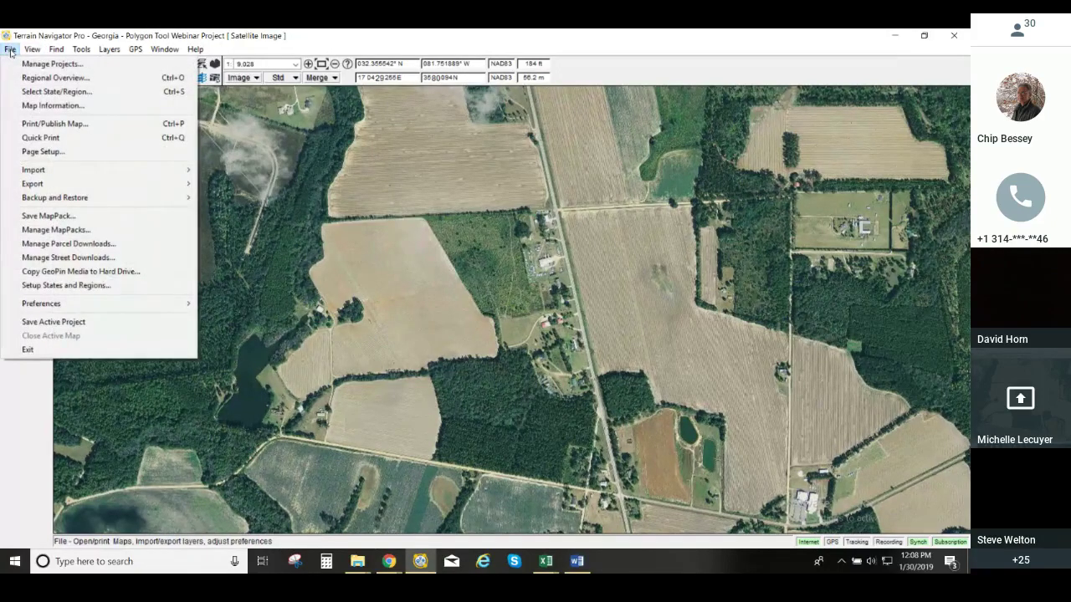
pyautogui.moveTo(76, 306)
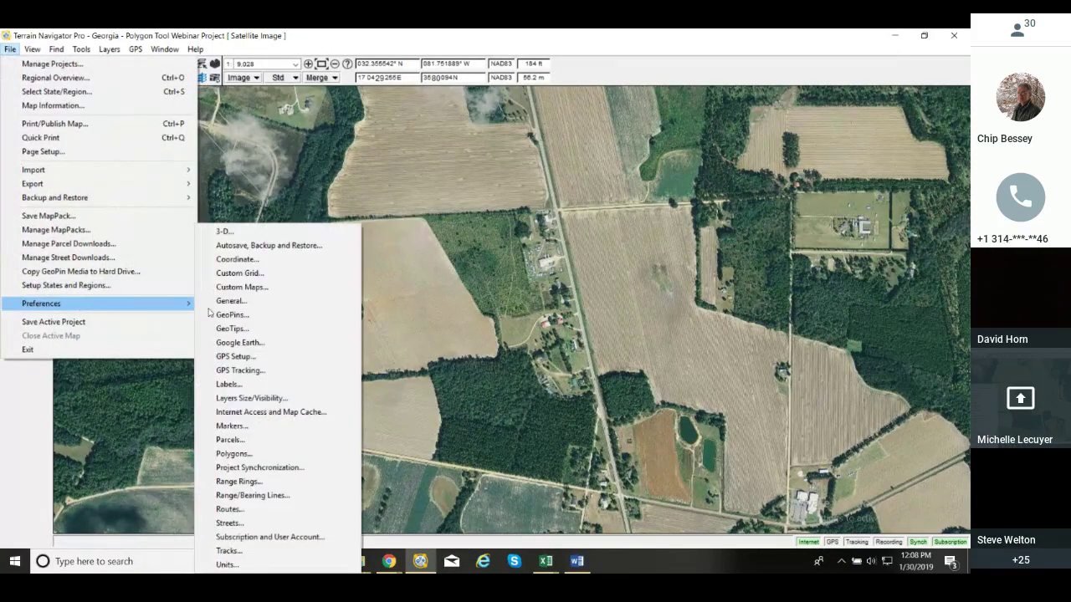
pyautogui.click(279, 457)
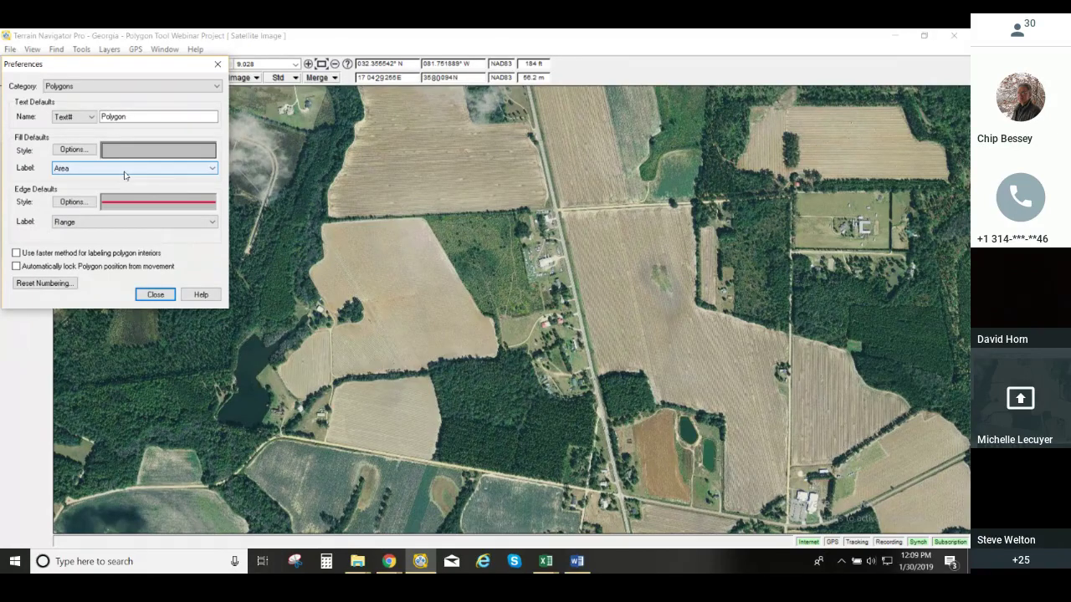
pyautogui.click(199, 170)
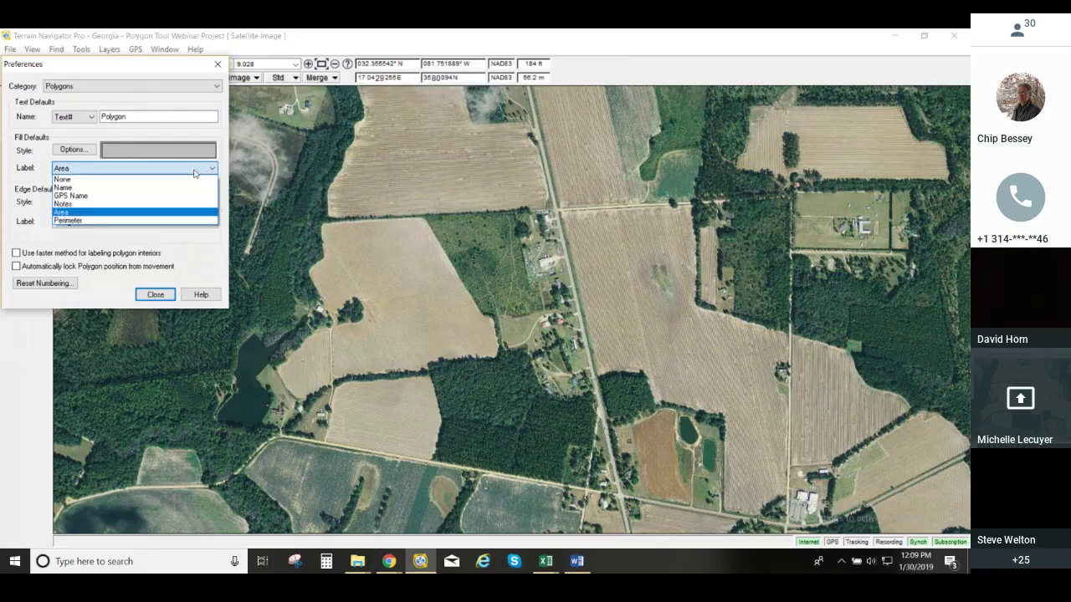
pyautogui.click(175, 214)
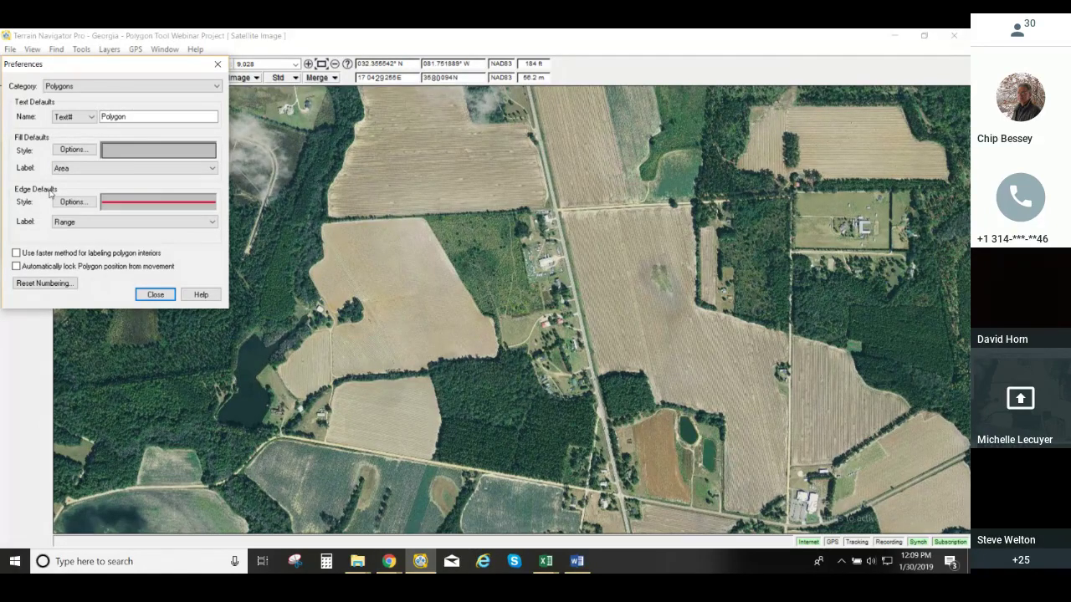
pyautogui.click(214, 223)
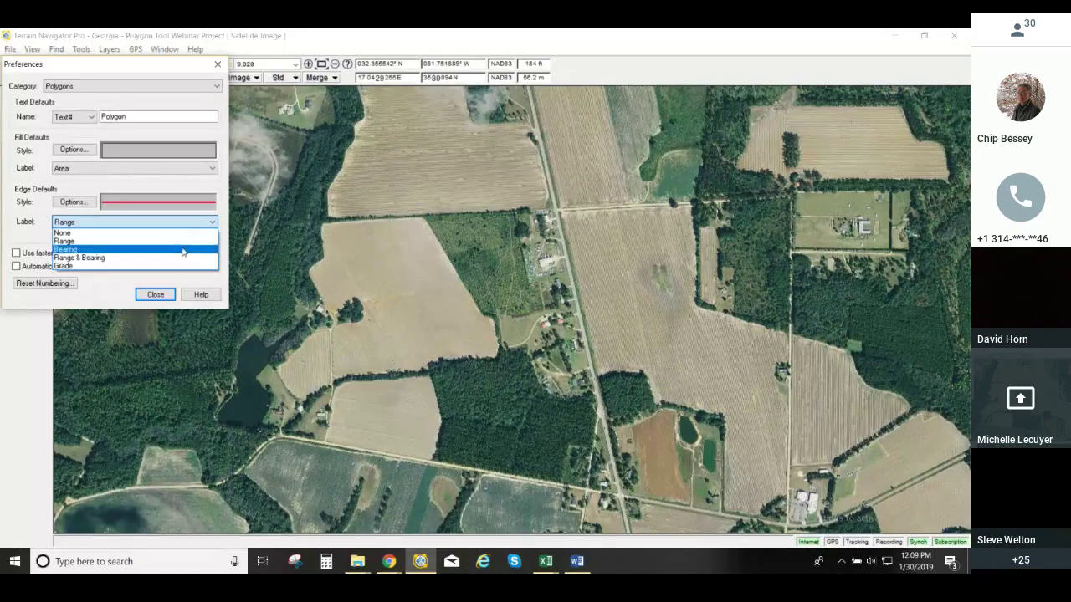
pyautogui.click(181, 235)
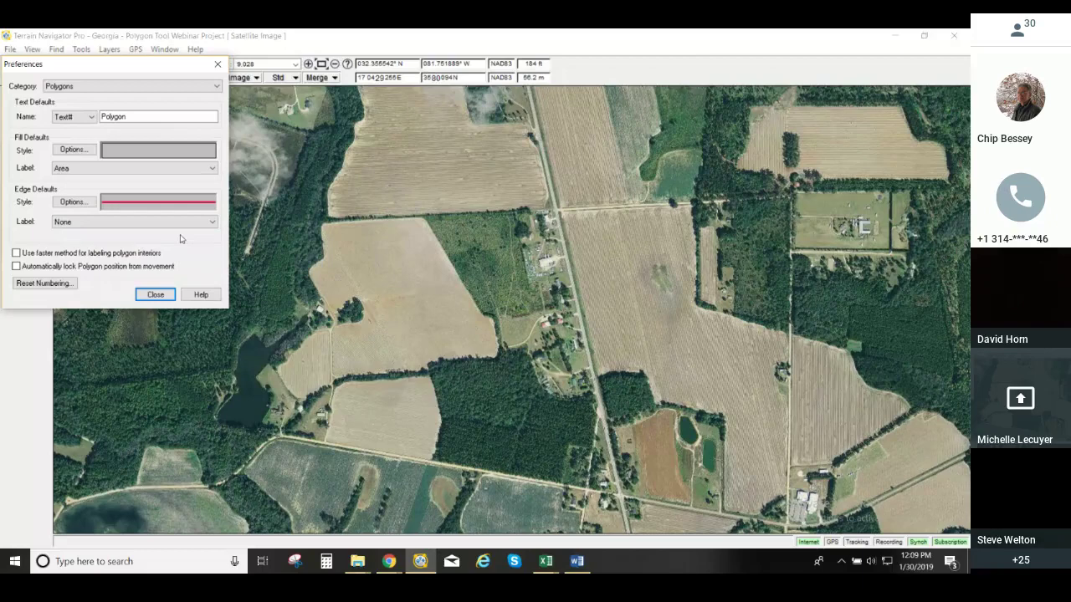
pyautogui.click(155, 295)
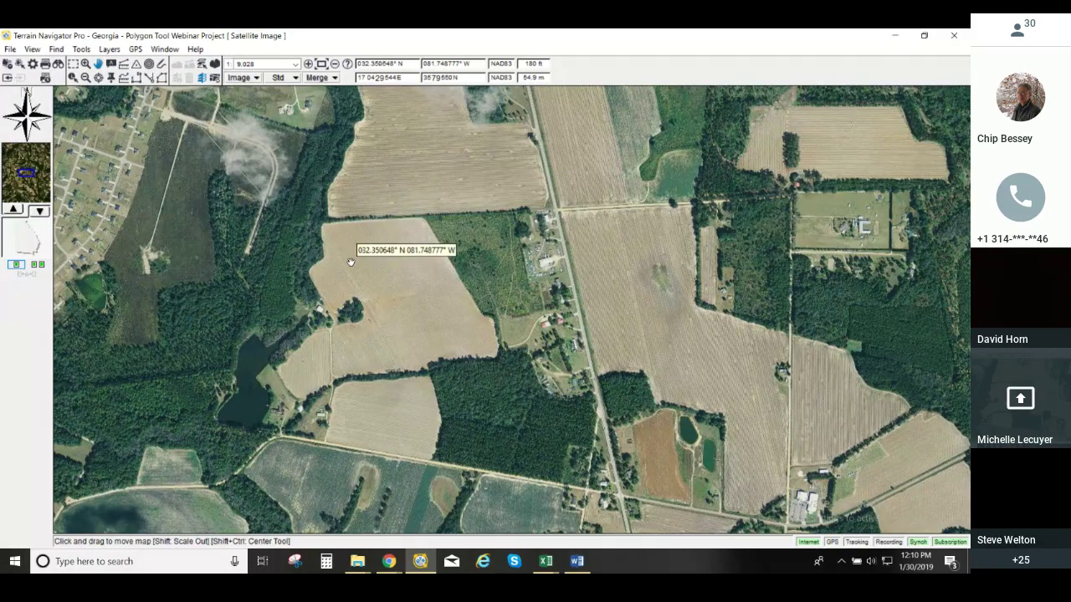
pyautogui.click(577, 560)
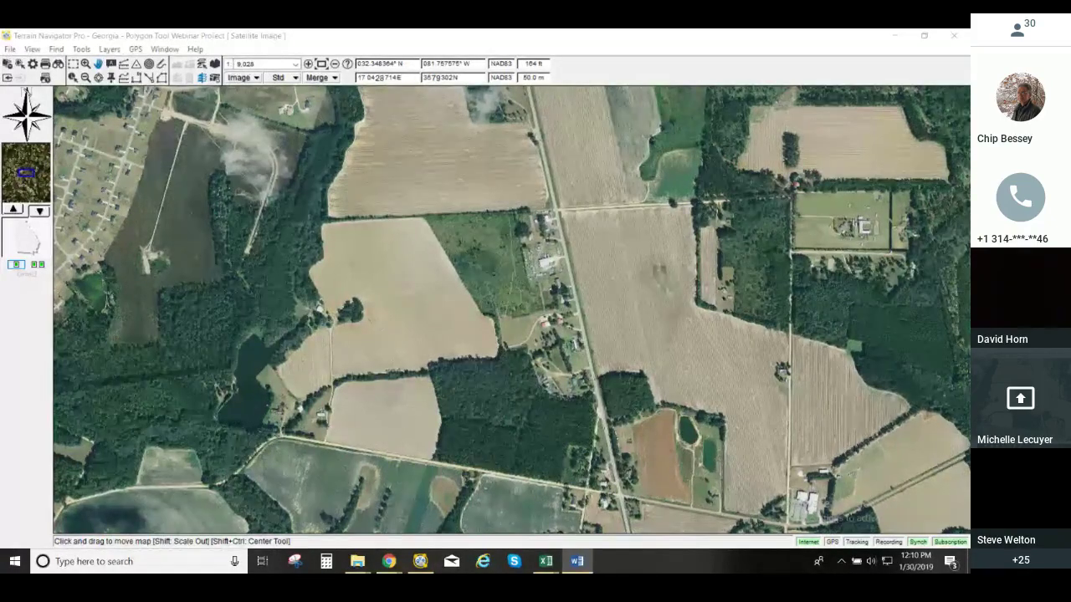
pyautogui.click(328, 455)
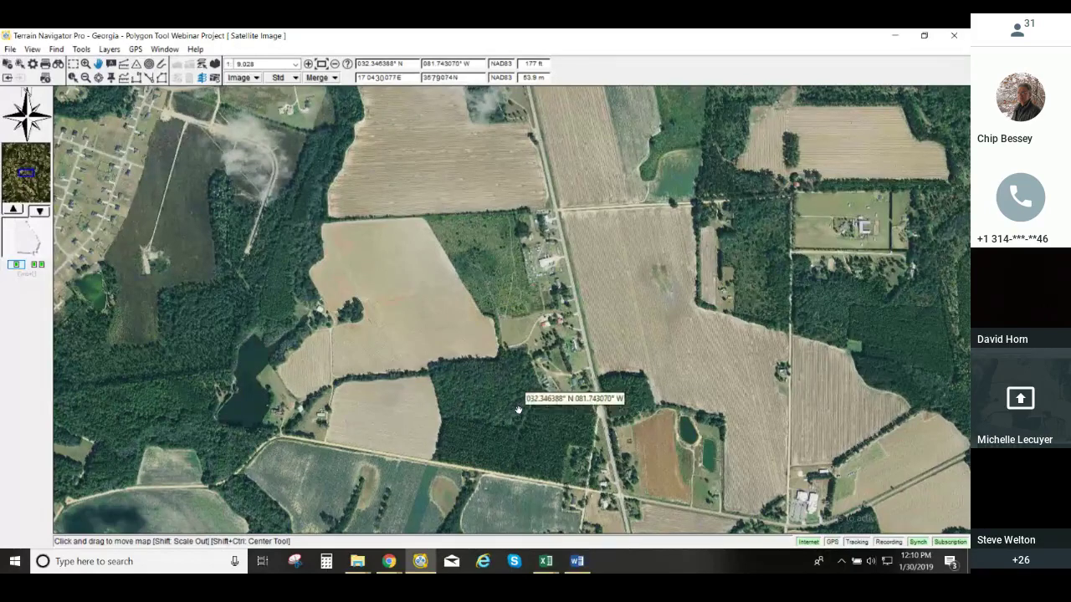
# - Start a polygon on the wooded tract west of the highway with vertices along its west edge and the road to the south
pyautogui.click(162, 77)
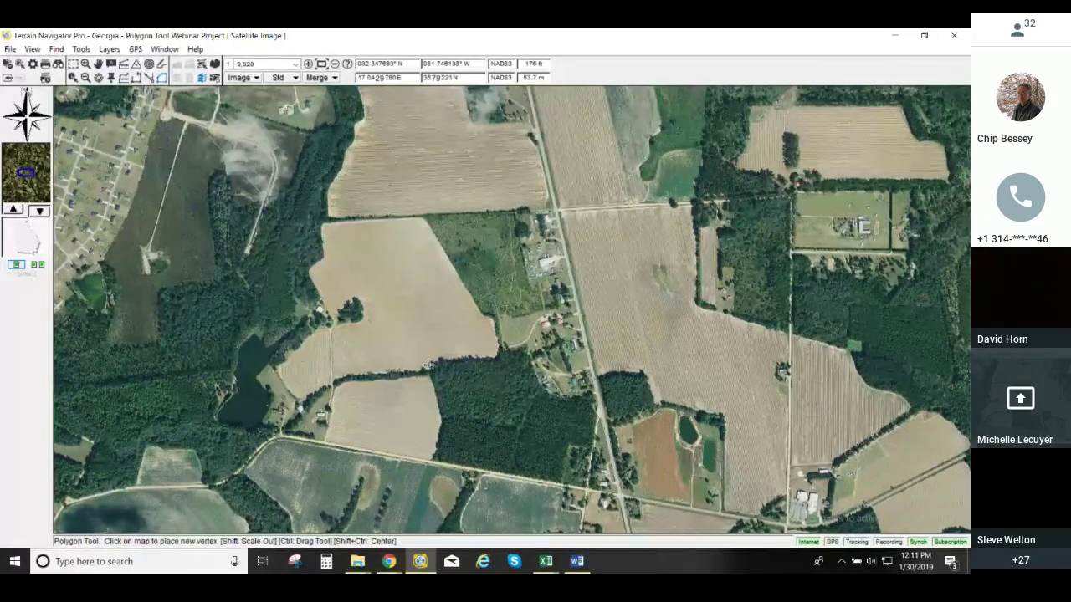
pyautogui.click(428, 365)
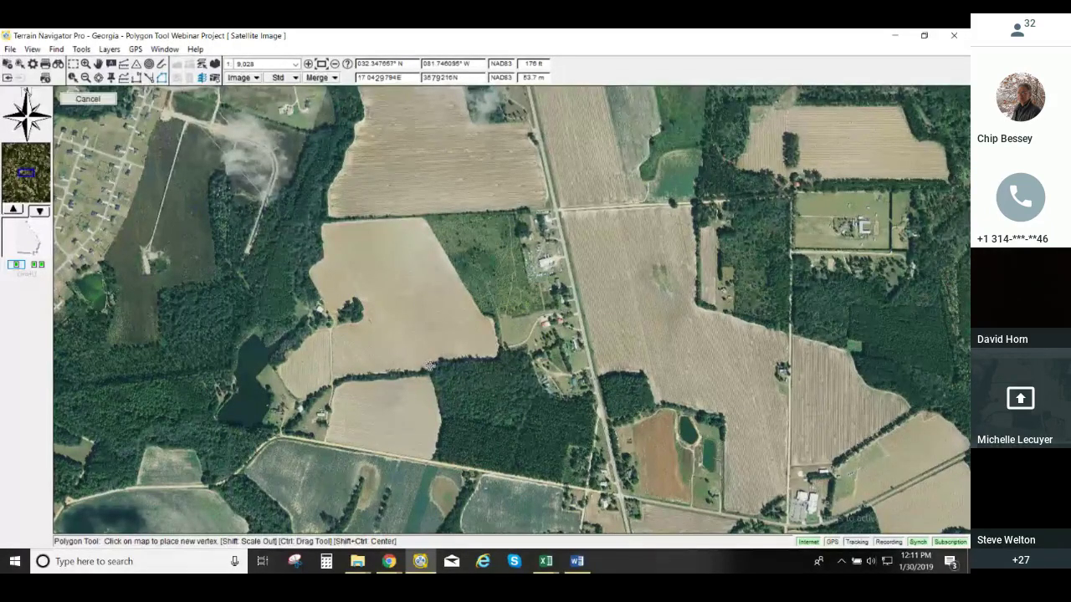
pyautogui.click(443, 419)
pyautogui.click(435, 456)
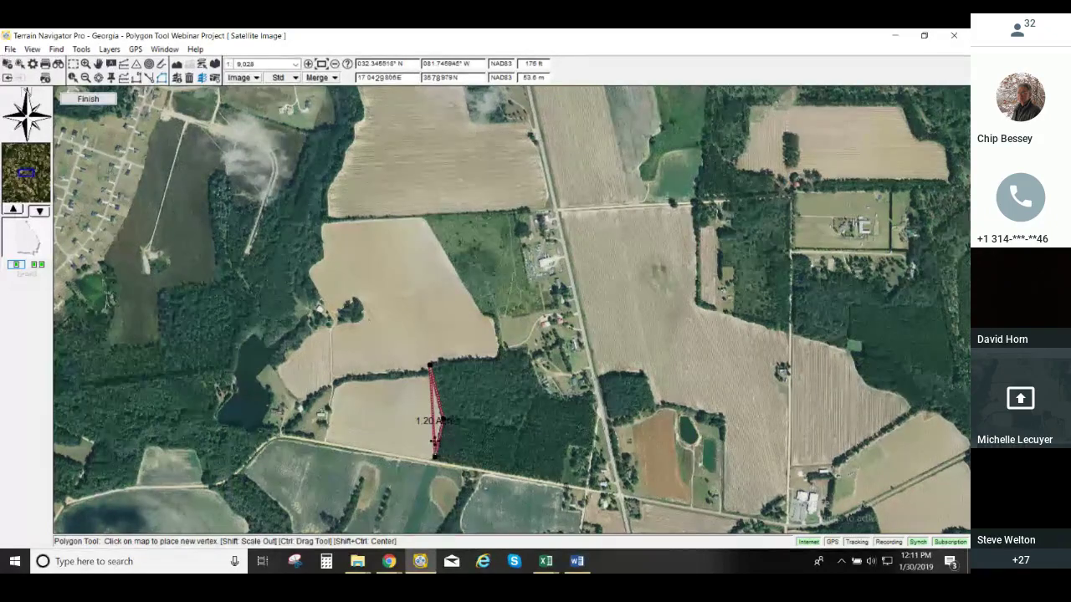
pyautogui.click(438, 437)
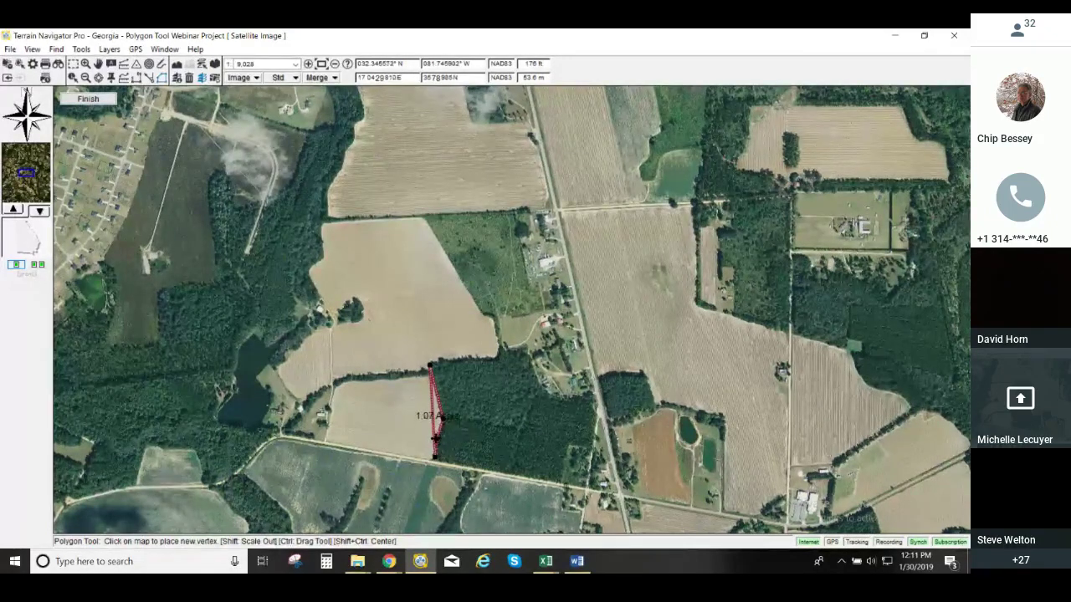
pyautogui.click(522, 479)
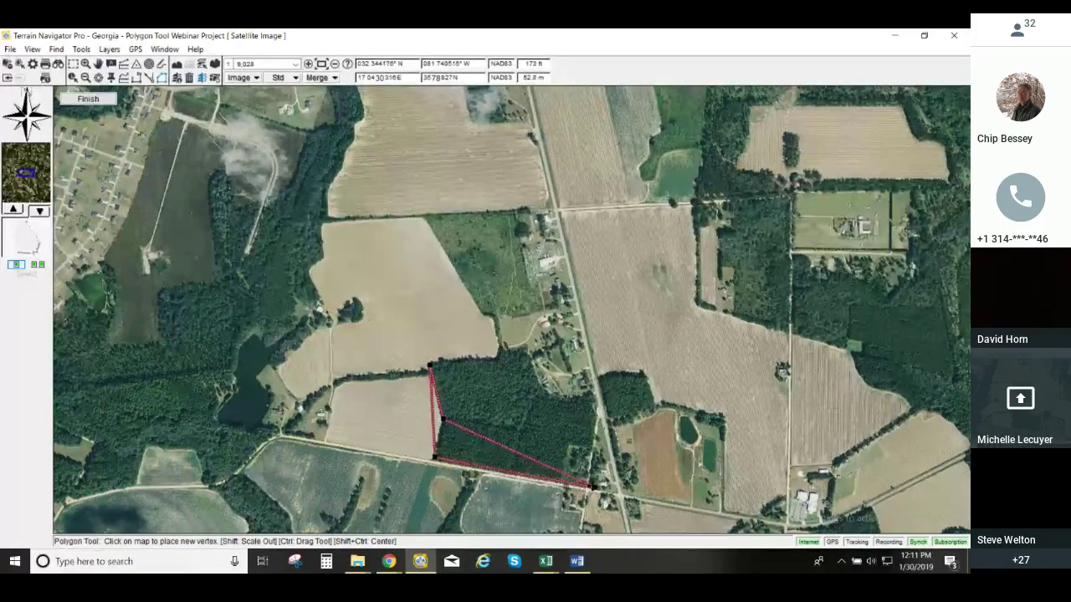
pyautogui.click(588, 485)
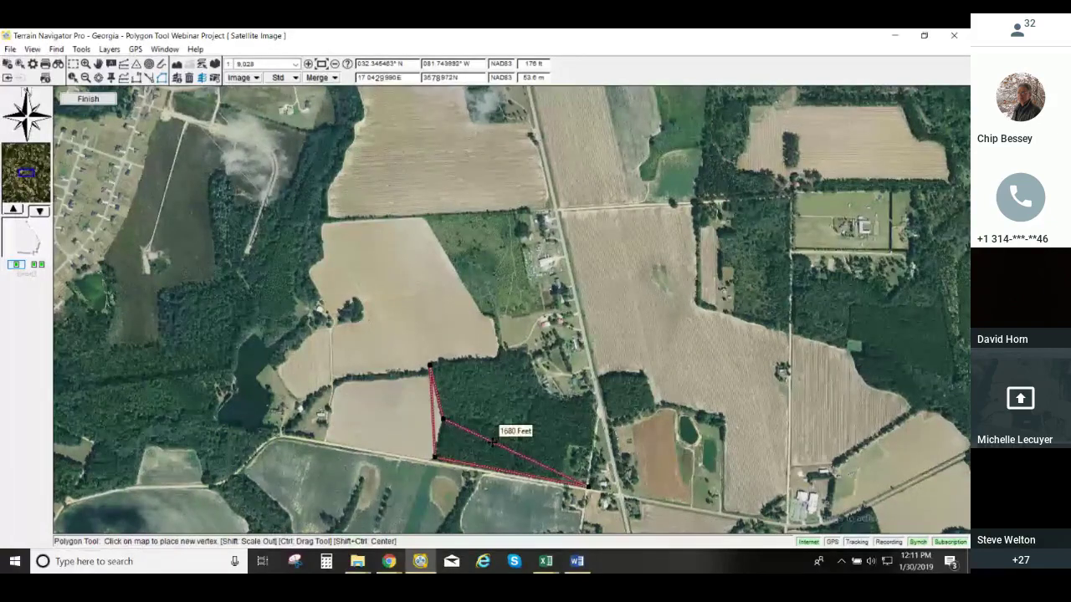
# - Reshape the polygon so its boundary reaches the highway to the east and follows the tract's northern tree line
pyautogui.moveTo(491, 441); pyautogui.dragTo(529, 425)
pyautogui.moveTo(560, 411); pyautogui.dragTo(591, 394)
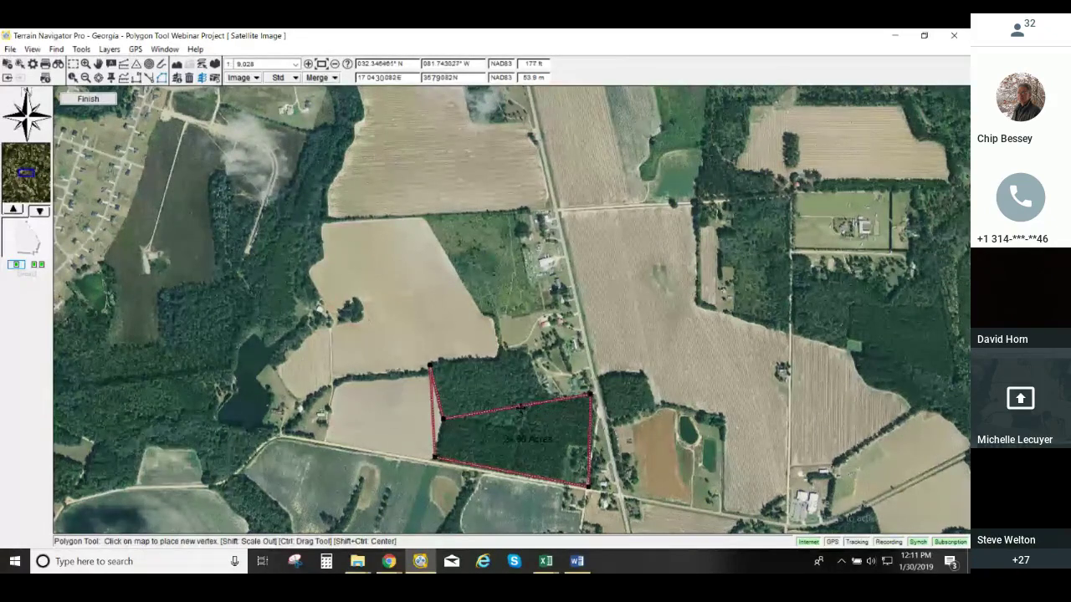
pyautogui.moveTo(520, 406); pyautogui.dragTo(525, 350)
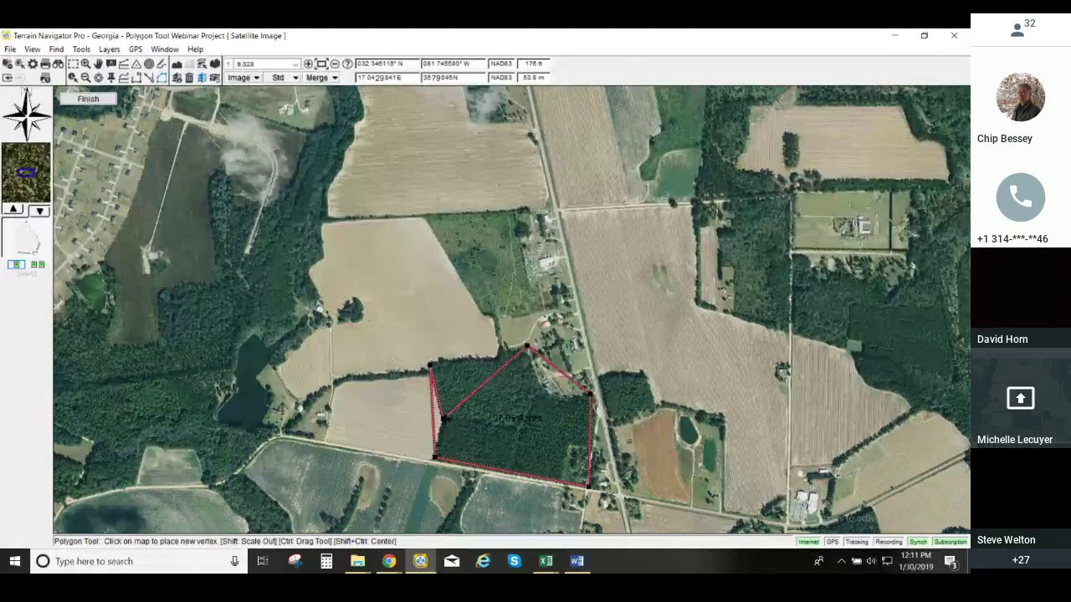
pyautogui.moveTo(443, 418); pyautogui.dragTo(457, 361)
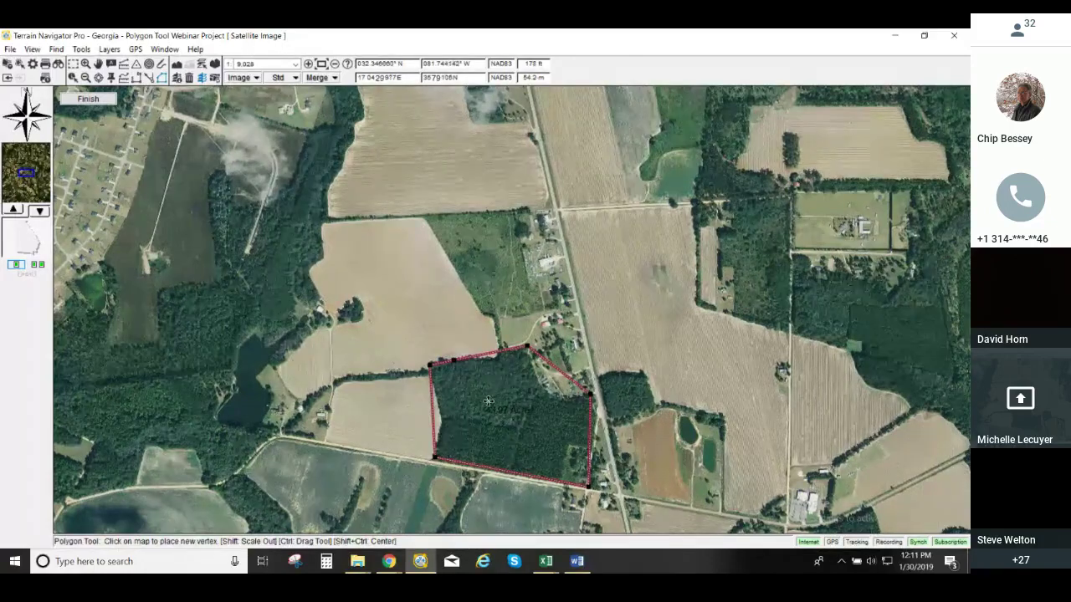
# - Bend the polygon's west edge inward to follow the tree line beside the field, and finish the polygon
pyautogui.scroll(1, 487, 404)
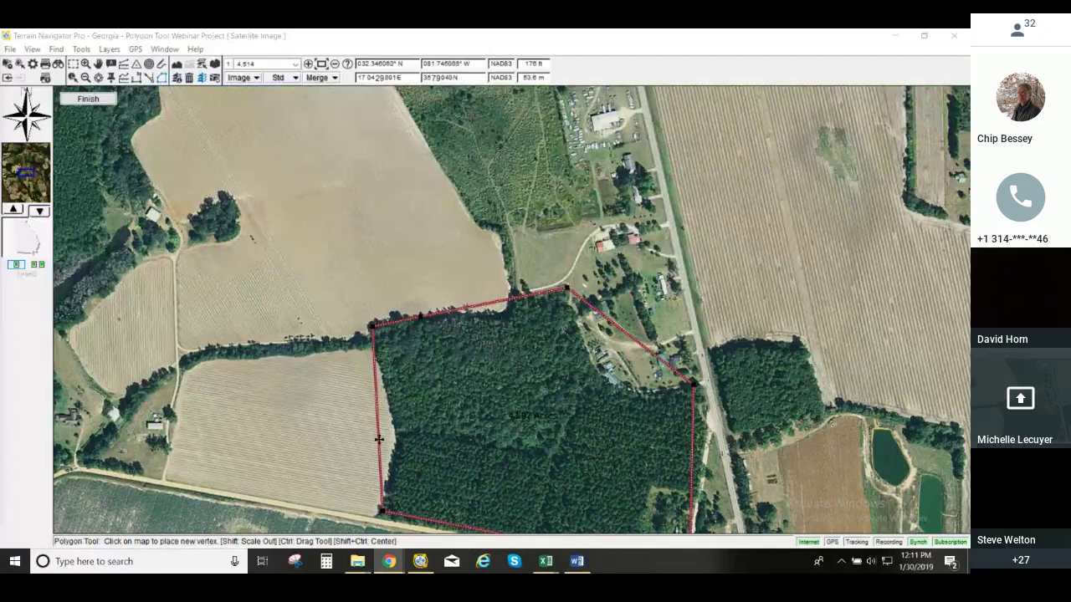
pyautogui.moveTo(378, 438); pyautogui.dragTo(397, 441)
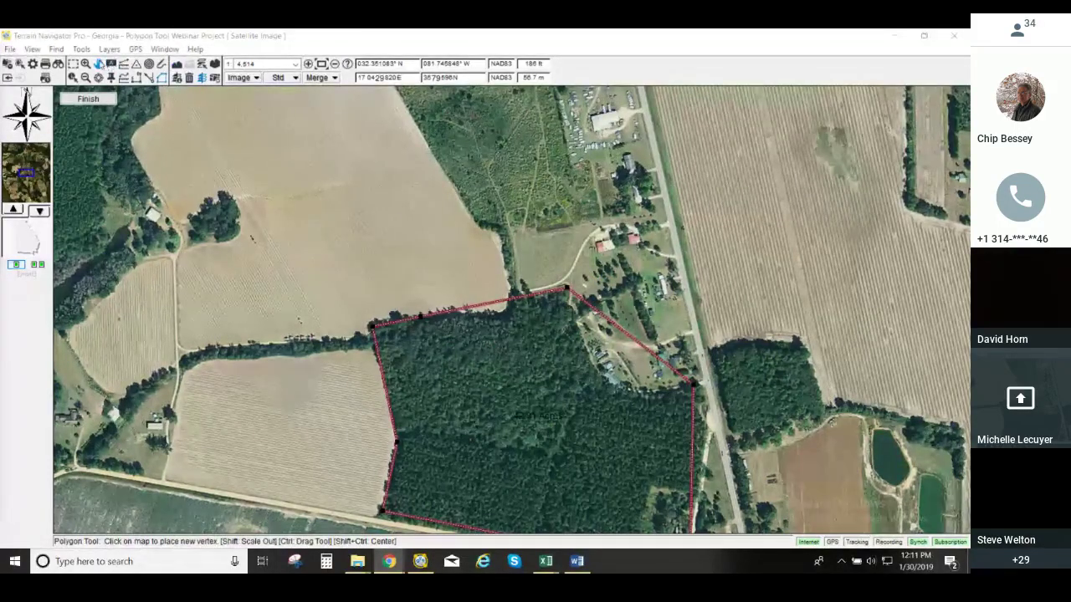
pyautogui.click(98, 64)
pyautogui.moveTo(331, 278); pyautogui.dragTo(242, 217)
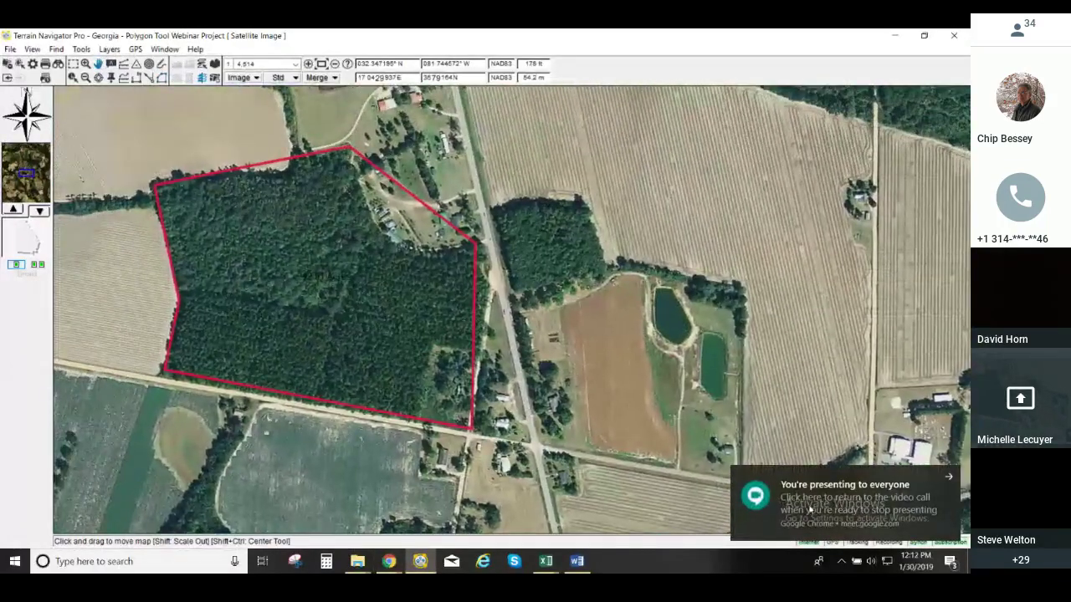
pyautogui.click(946, 479)
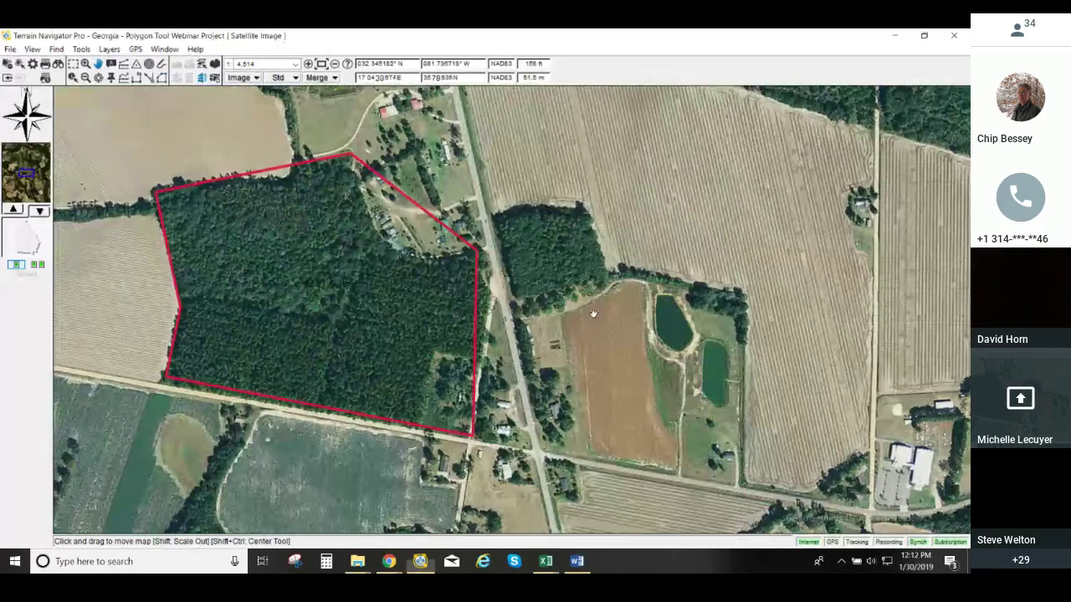
# - View the wooded tract polygon's properties, opened once from its north edge and once from its south edge
pyautogui.rightClick(268, 174)
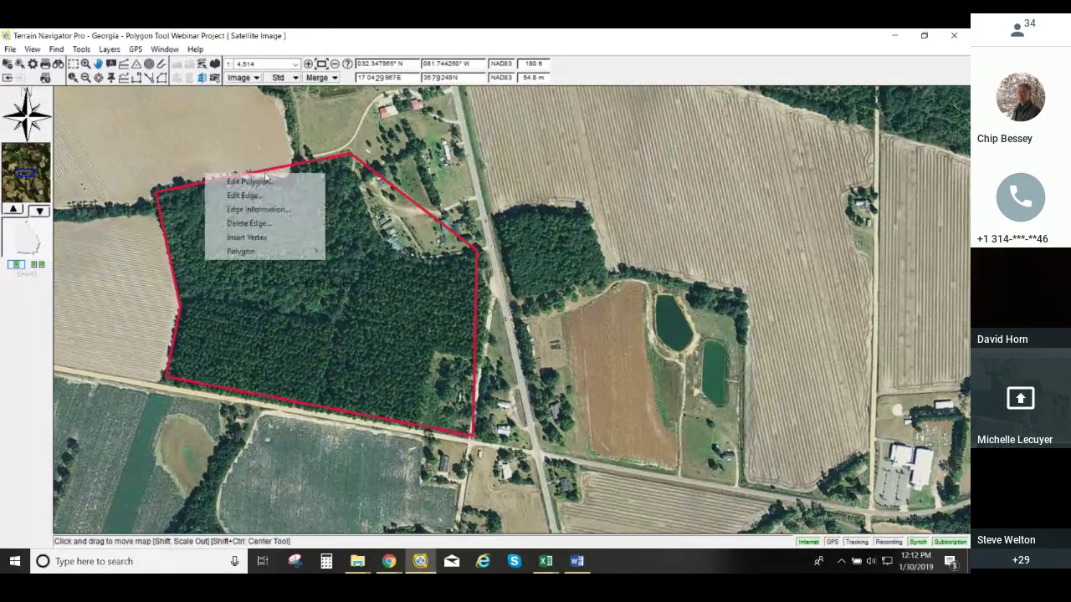
pyautogui.click(249, 181)
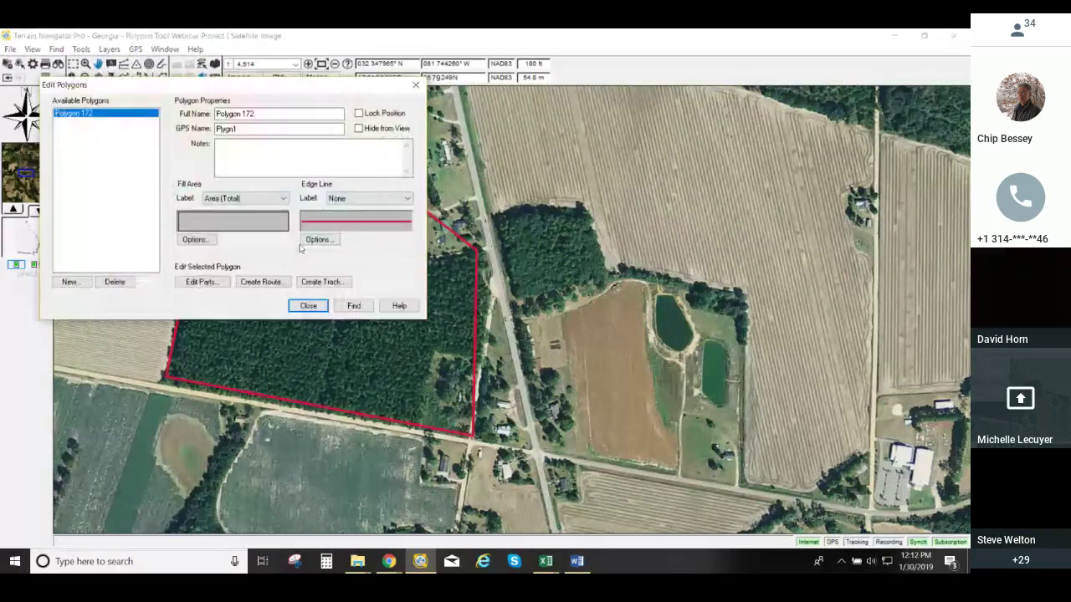
pyautogui.click(314, 310)
pyautogui.moveTo(199, 385)
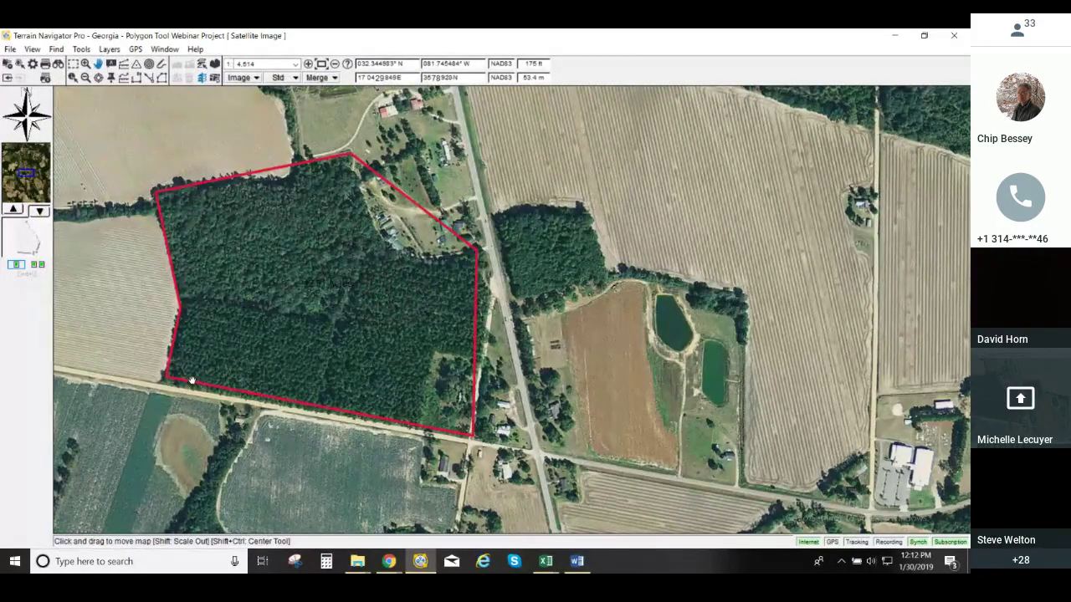
pyautogui.rightClick(174, 385)
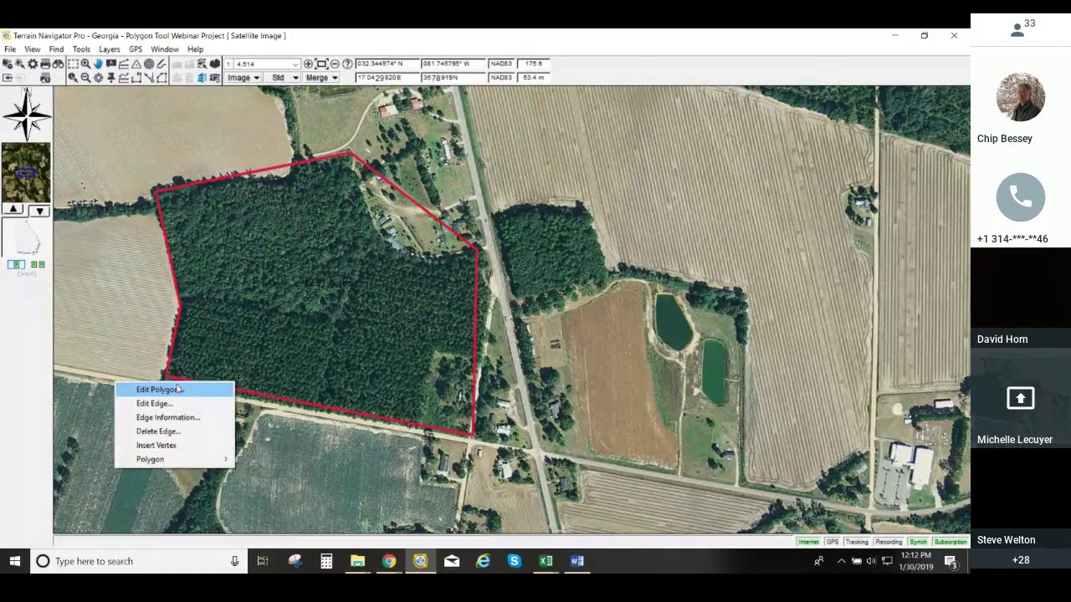
pyautogui.click(177, 388)
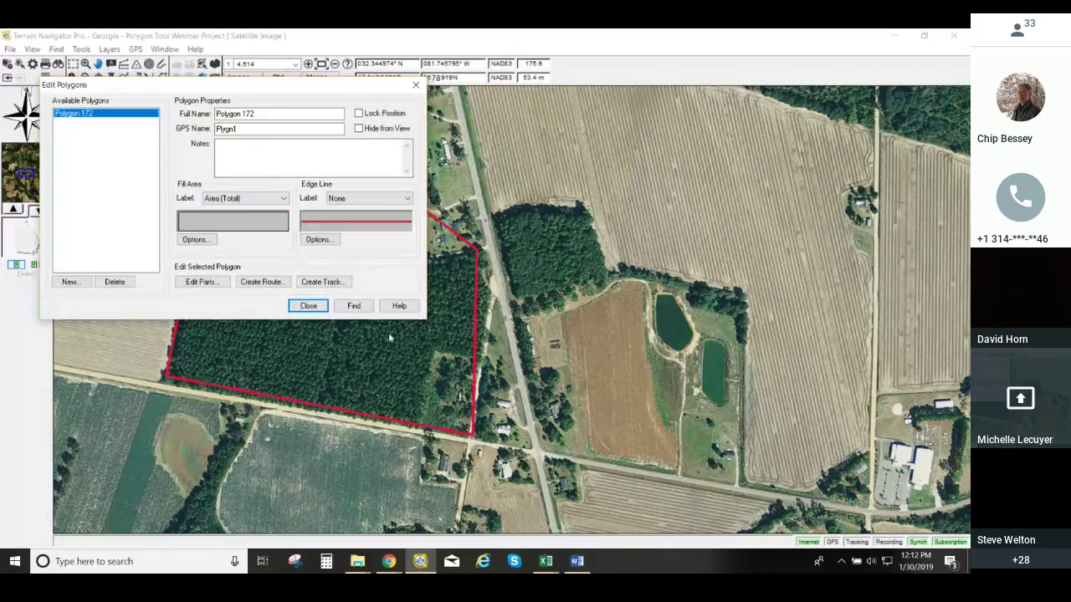
pyautogui.click(308, 306)
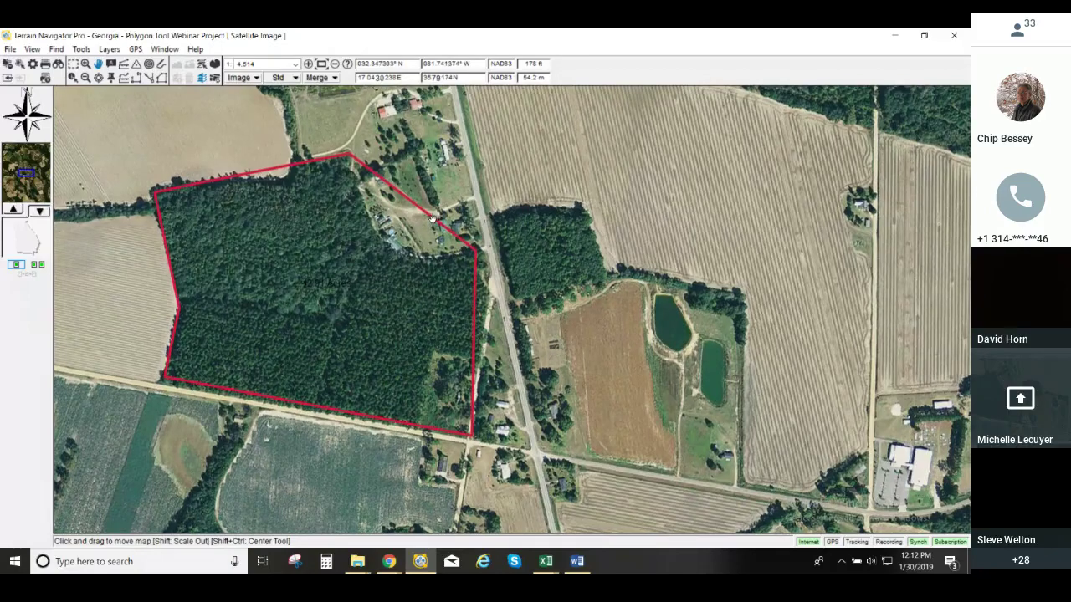
# - Review the editing options available for the polygon's northeast edge
pyautogui.rightClick(433, 221)
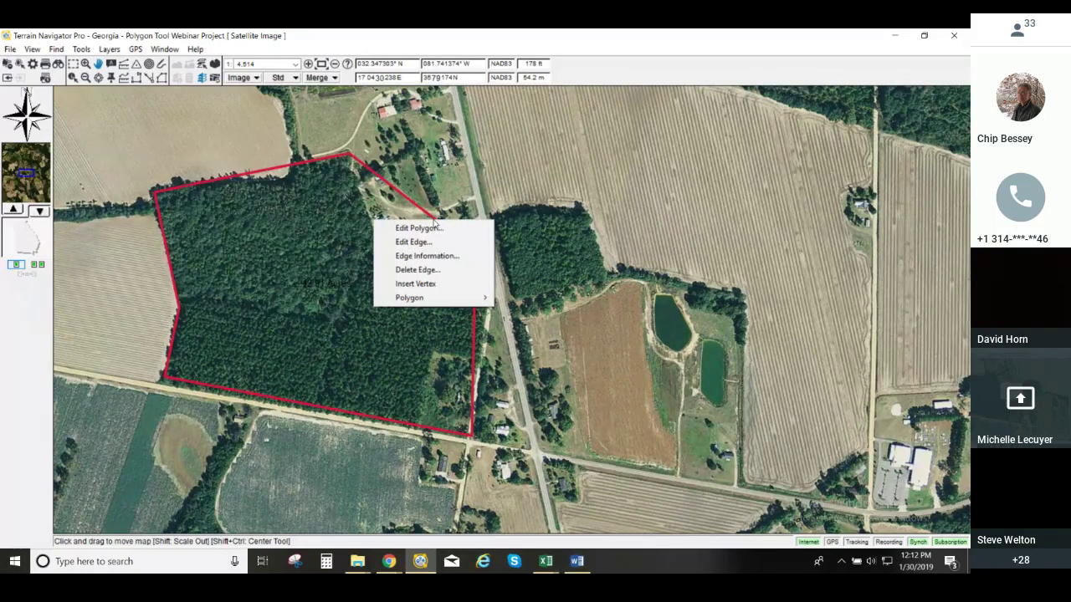
pyautogui.moveTo(446, 303)
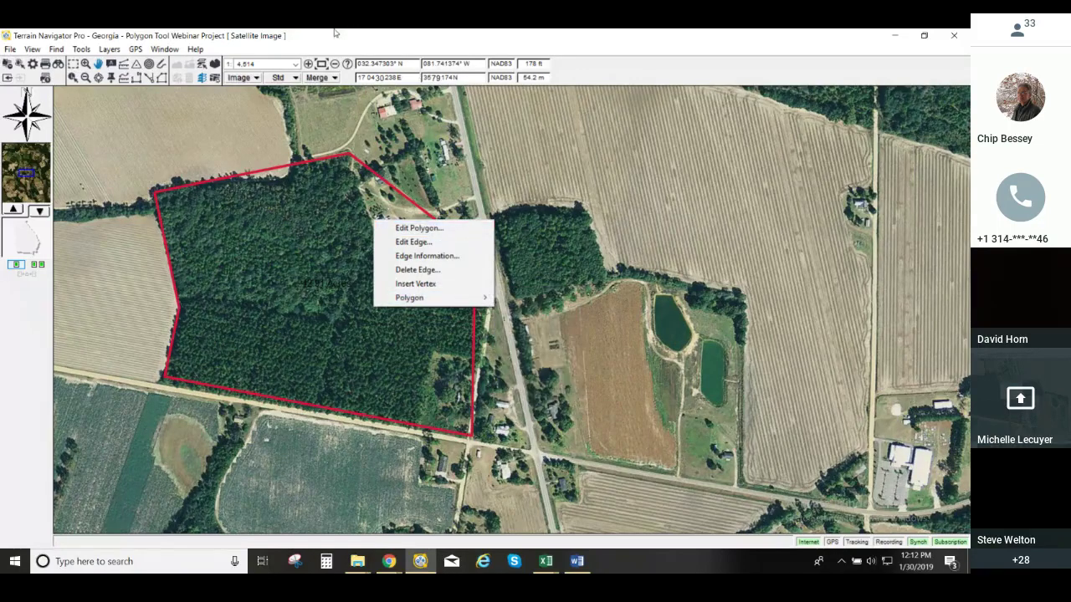
pyautogui.click(405, 221)
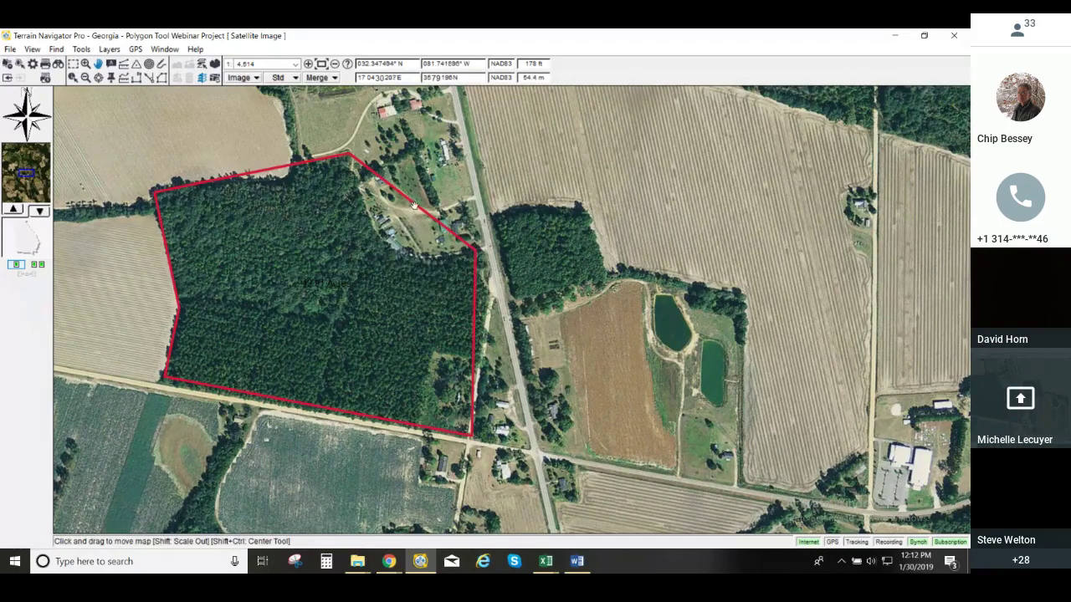
pyautogui.moveTo(402, 194)
pyautogui.moveTo(426, 213)
pyautogui.rightClick(426, 212)
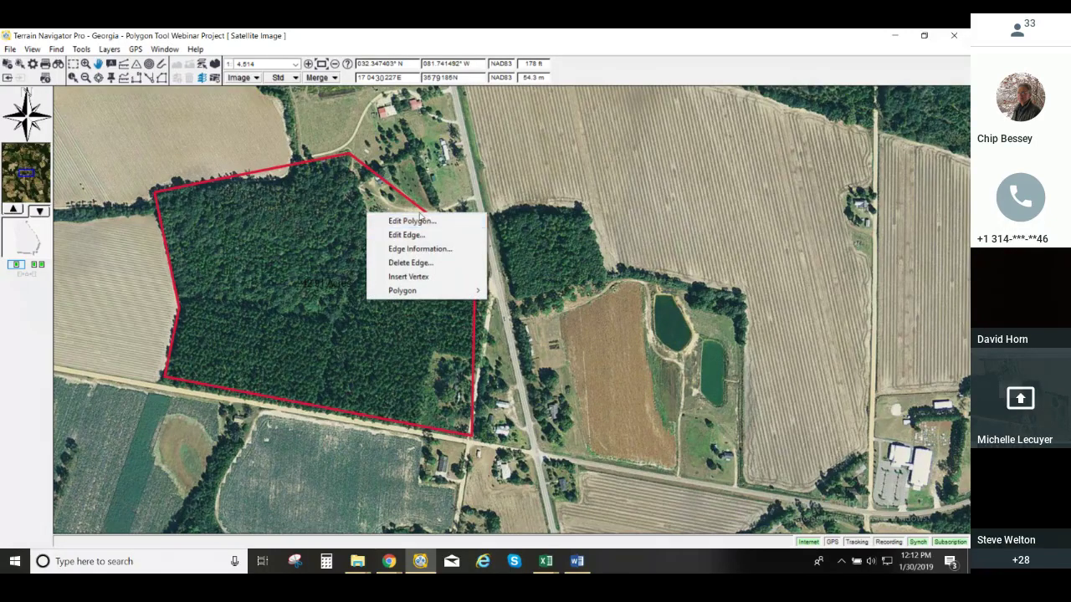
pyautogui.click(412, 204)
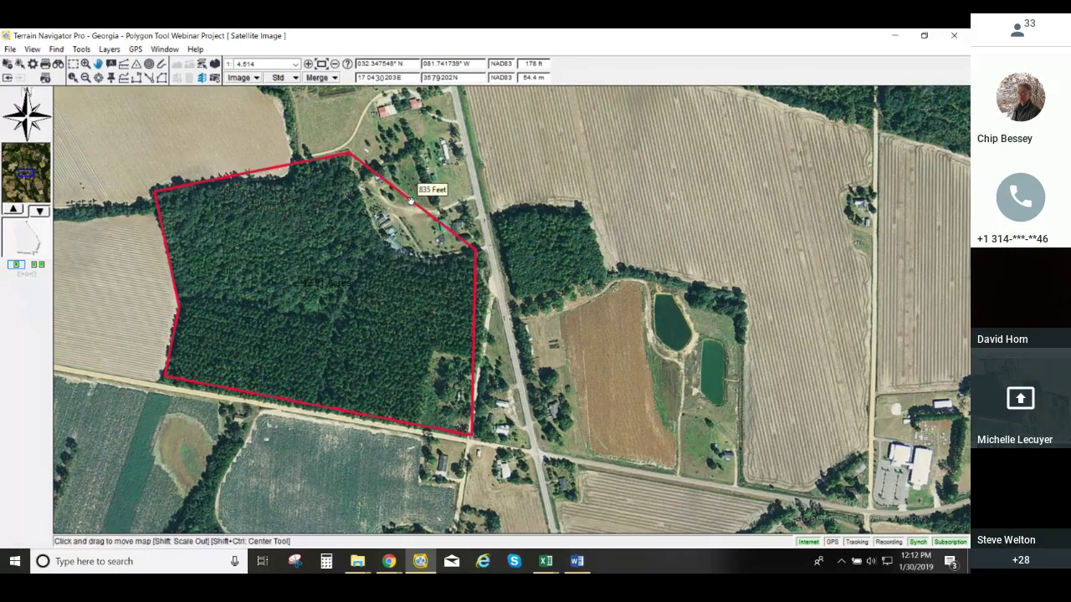
# - Reopen the wooded polygon for editing, pull its northeast edge inward around the homestead, and extend its upper east edge to the highway
pyautogui.rightClick(411, 201)
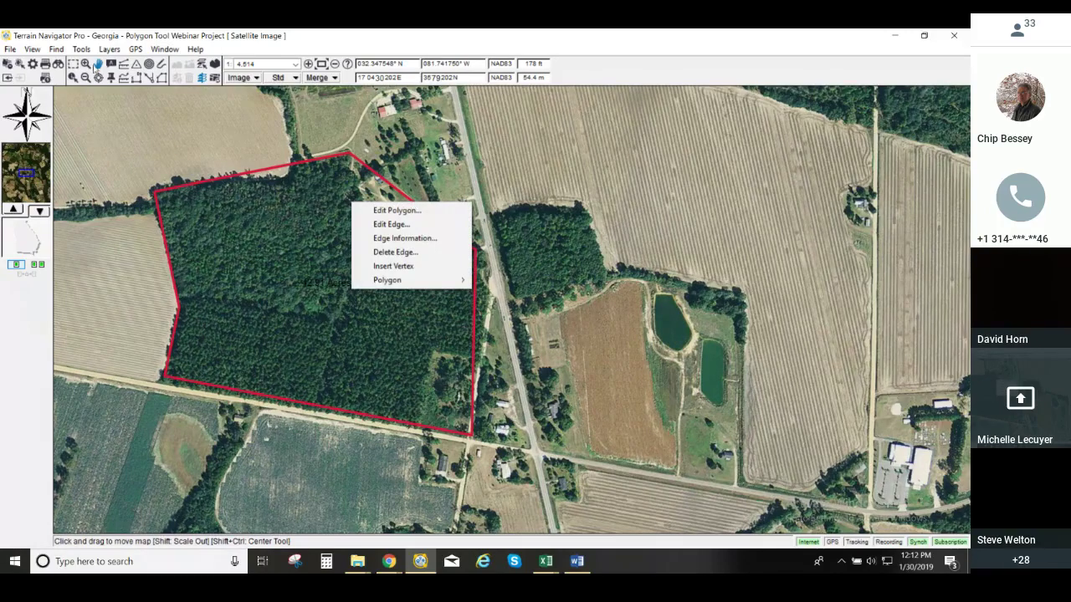
pyautogui.click(397, 210)
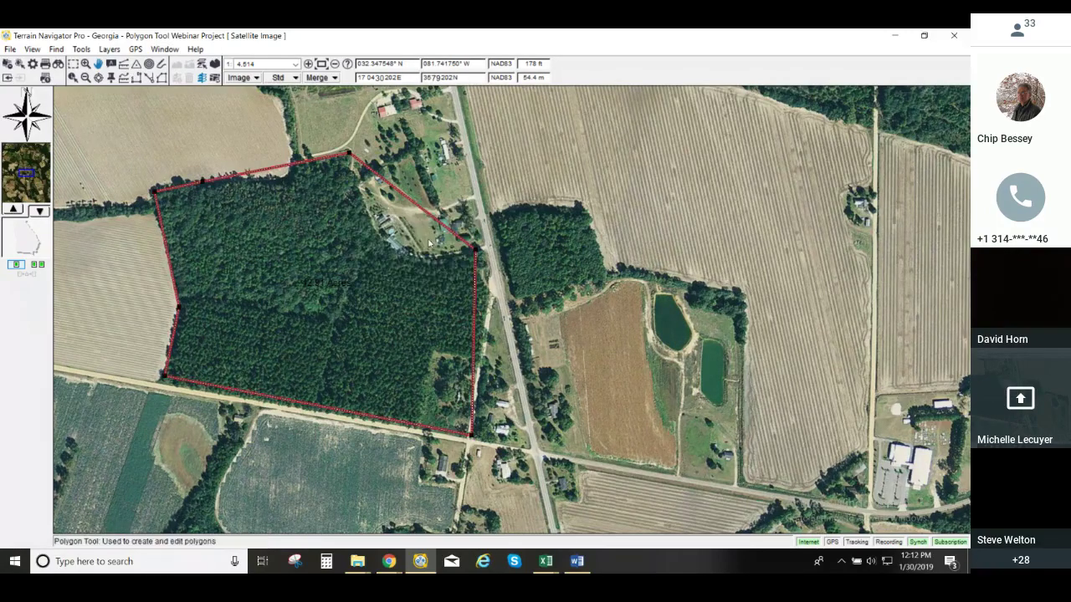
pyautogui.moveTo(426, 214); pyautogui.dragTo(402, 253)
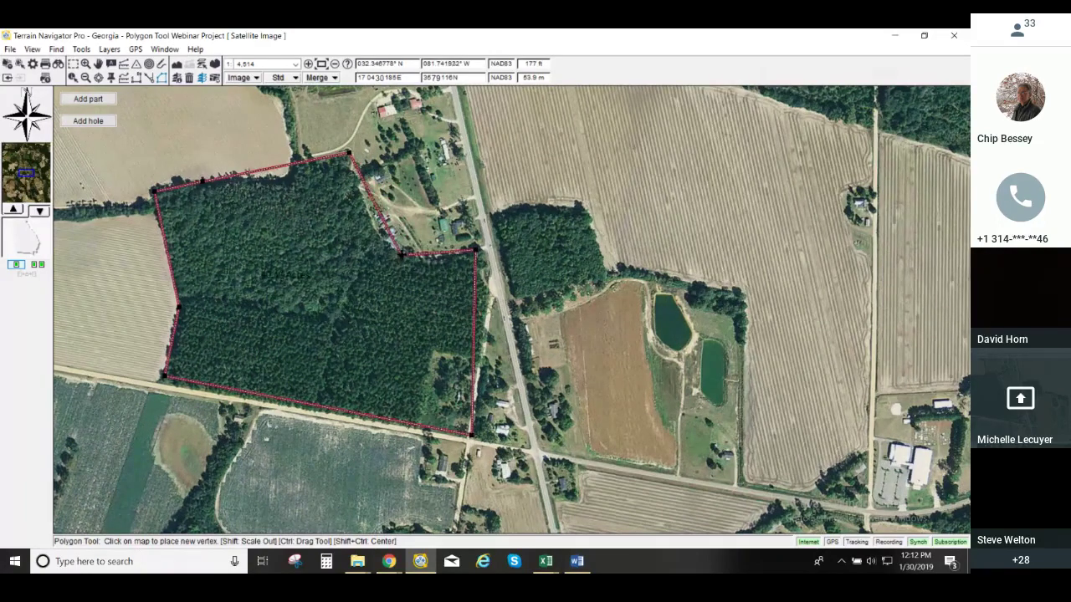
pyautogui.moveTo(378, 204); pyautogui.dragTo(368, 212)
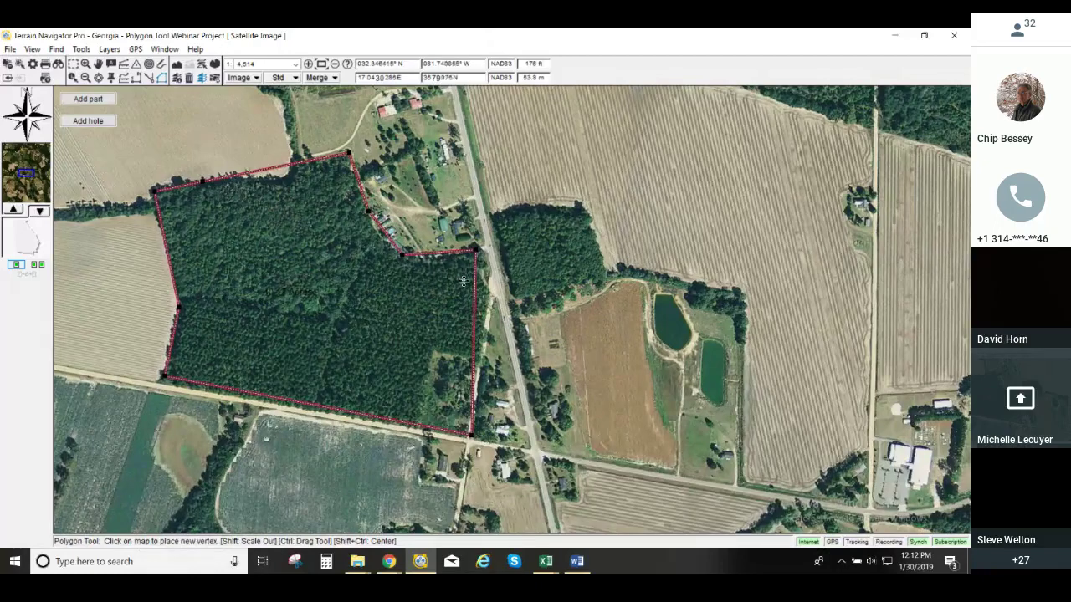
pyautogui.moveTo(474, 299); pyautogui.dragTo(488, 260)
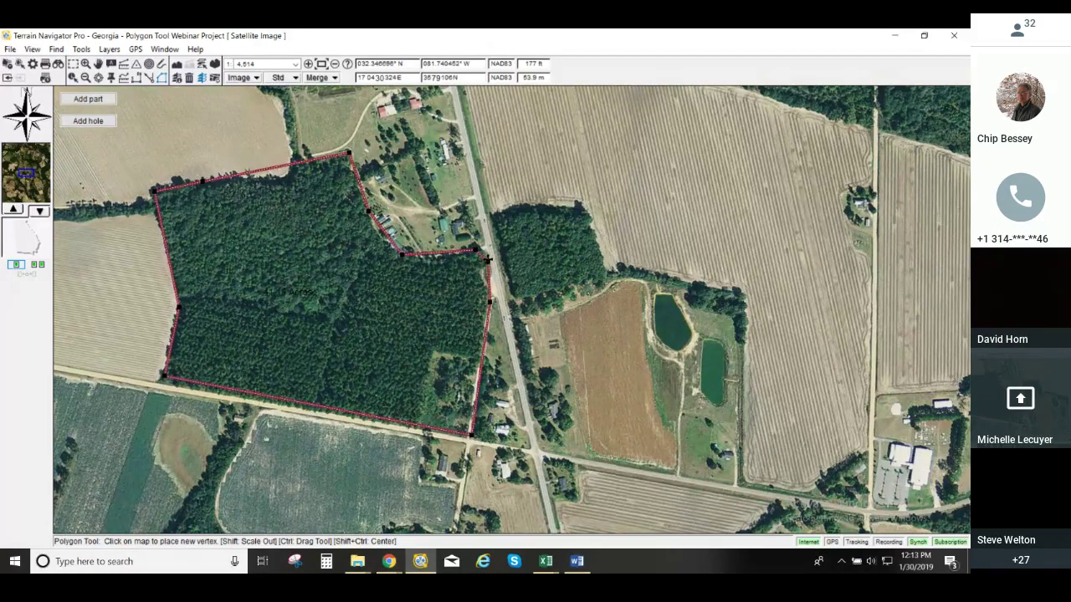
# - Bend the wooded polygon's north edge inward at added vertices to follow the tree line beside the field
pyautogui.click(288, 164)
pyautogui.moveTo(287, 164); pyautogui.dragTo(287, 178)
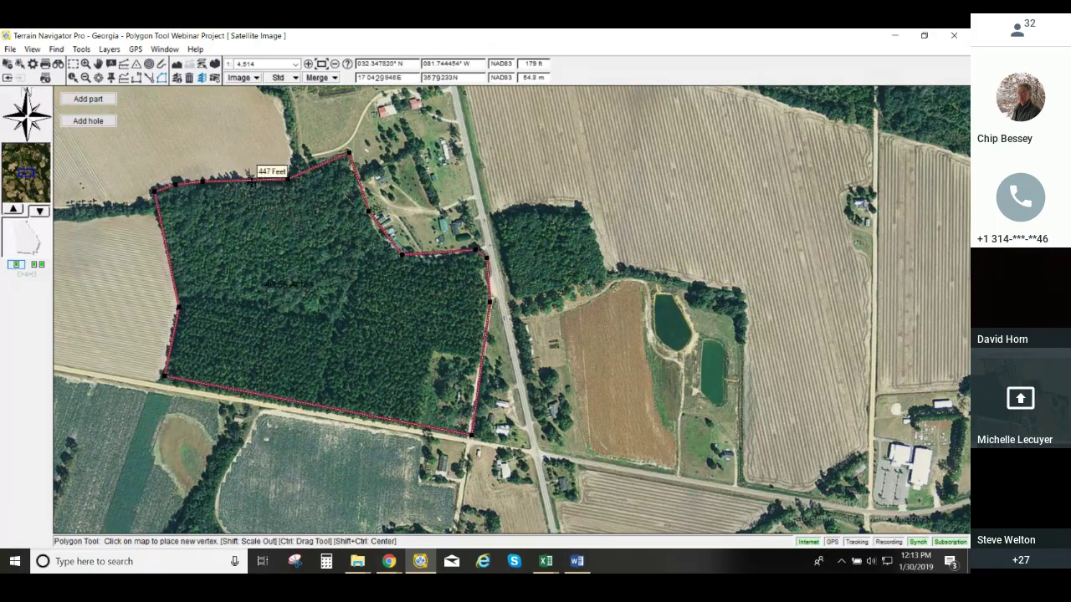
pyautogui.click(251, 181)
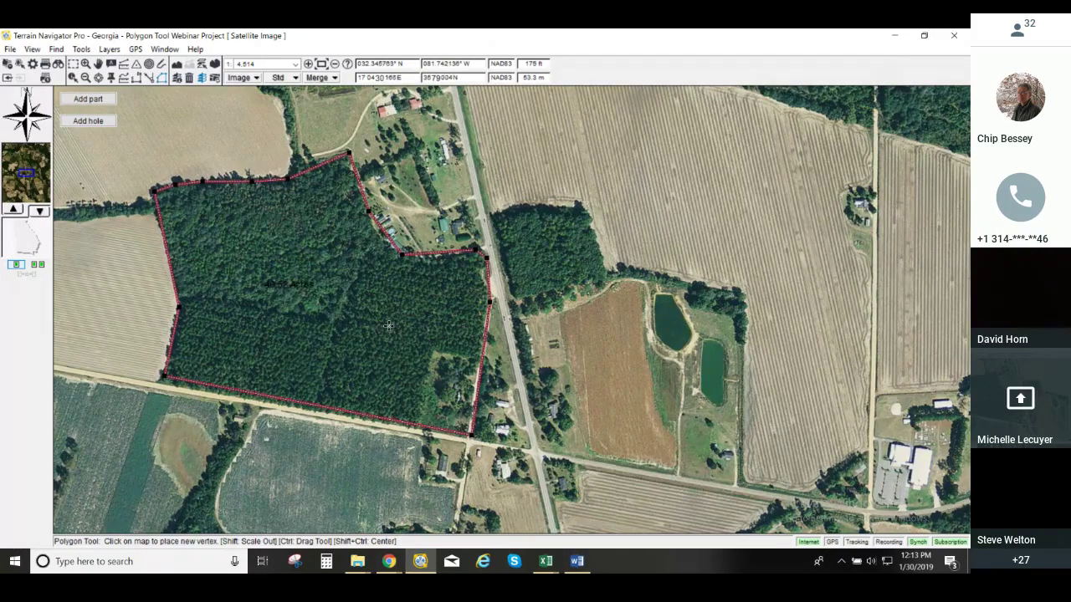
# - Give the wooded polygon a vertical-line fill pattern with an AntiqueWhite background color
pyautogui.moveTo(283, 301)
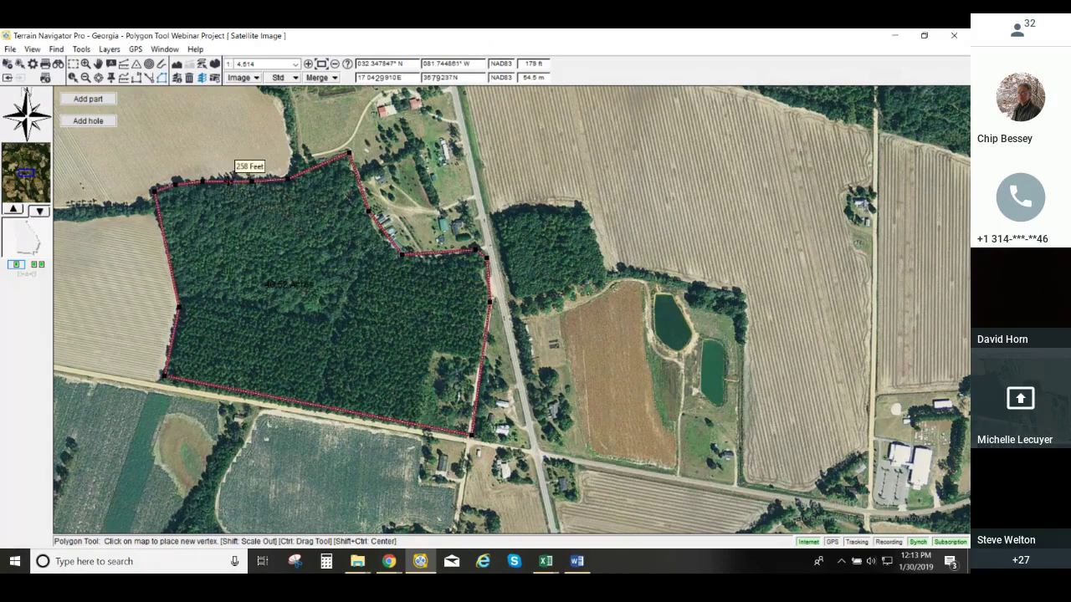
pyautogui.rightClick(229, 183)
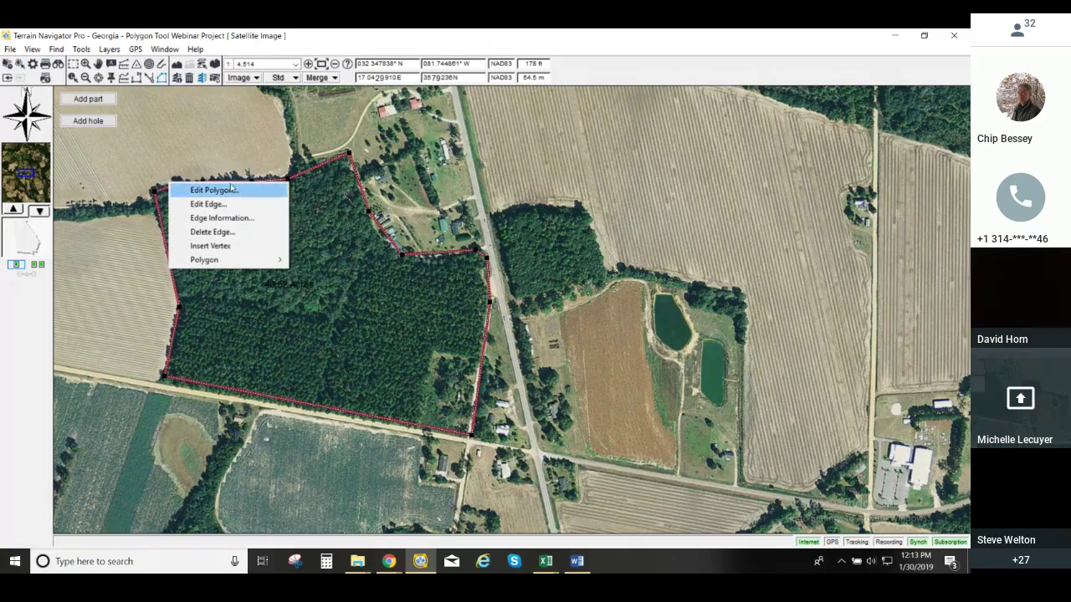
pyautogui.click(231, 188)
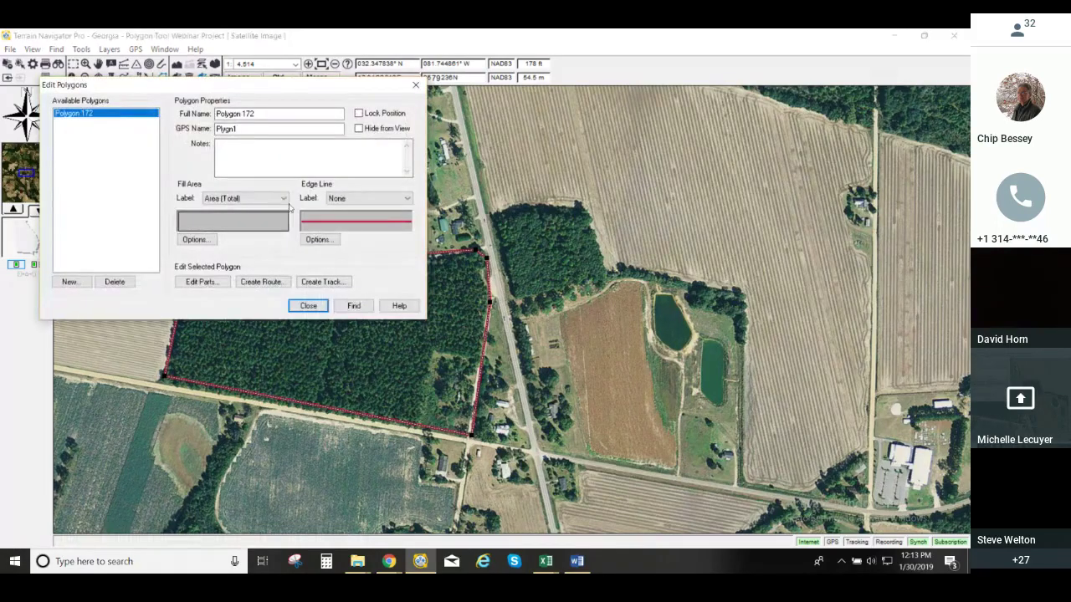
pyautogui.click(285, 200)
pyautogui.click(196, 239)
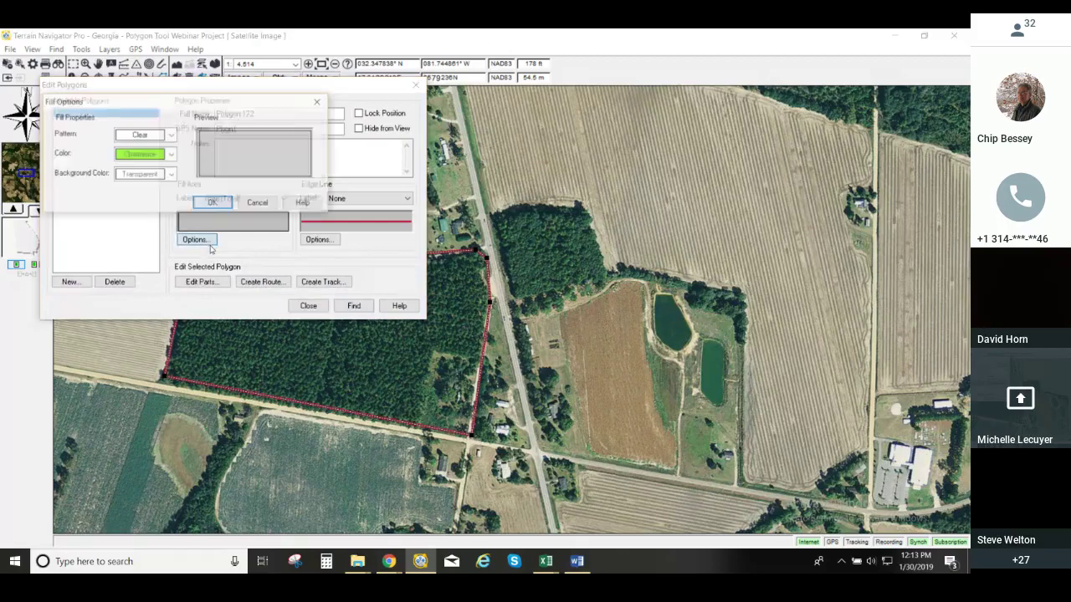
pyautogui.click(171, 136)
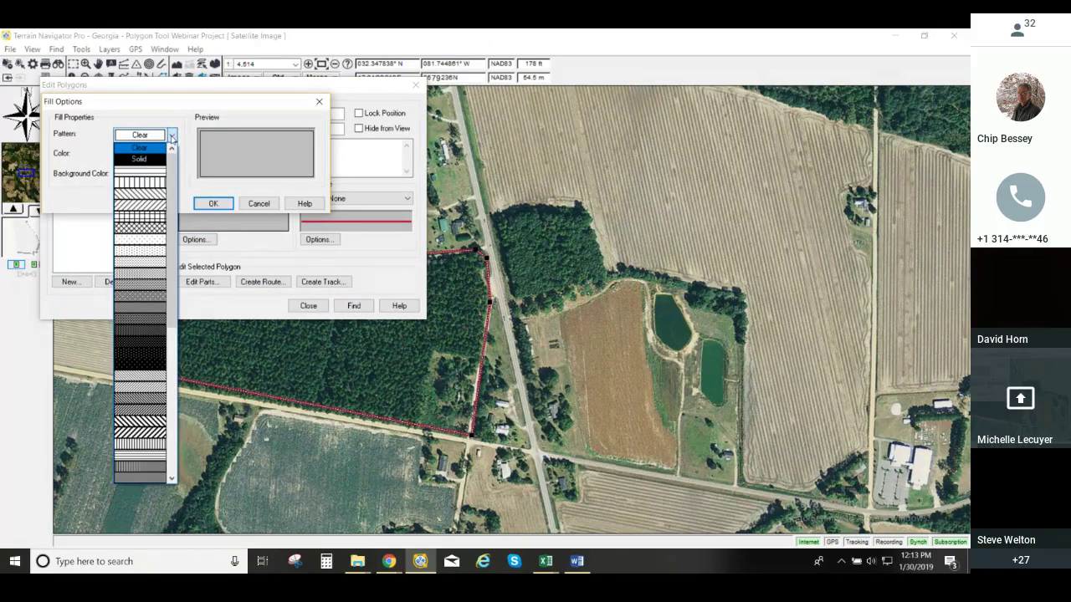
pyautogui.click(164, 181)
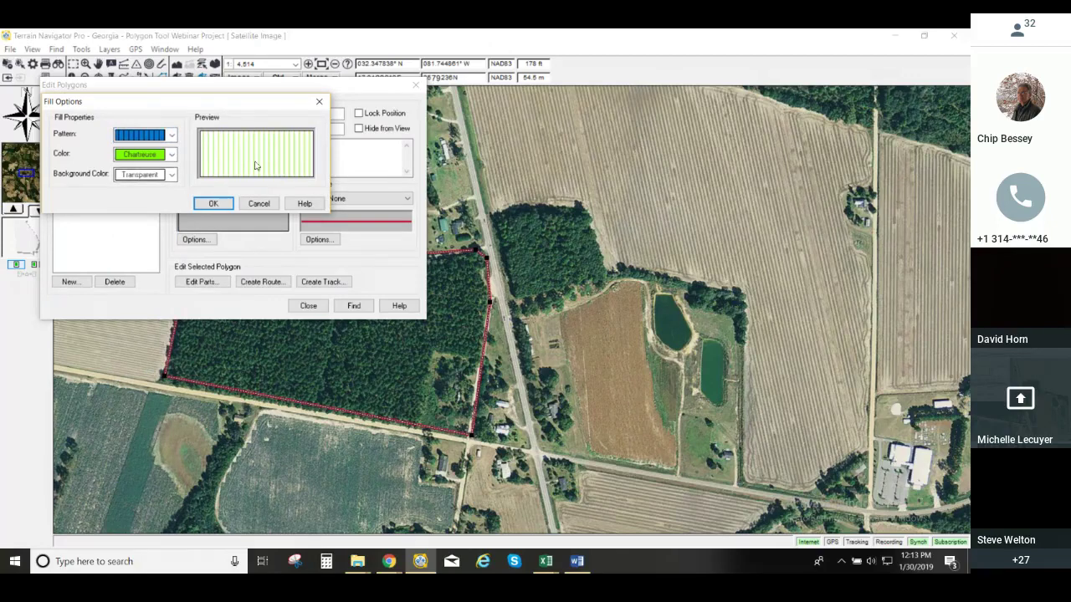
pyautogui.click(171, 176)
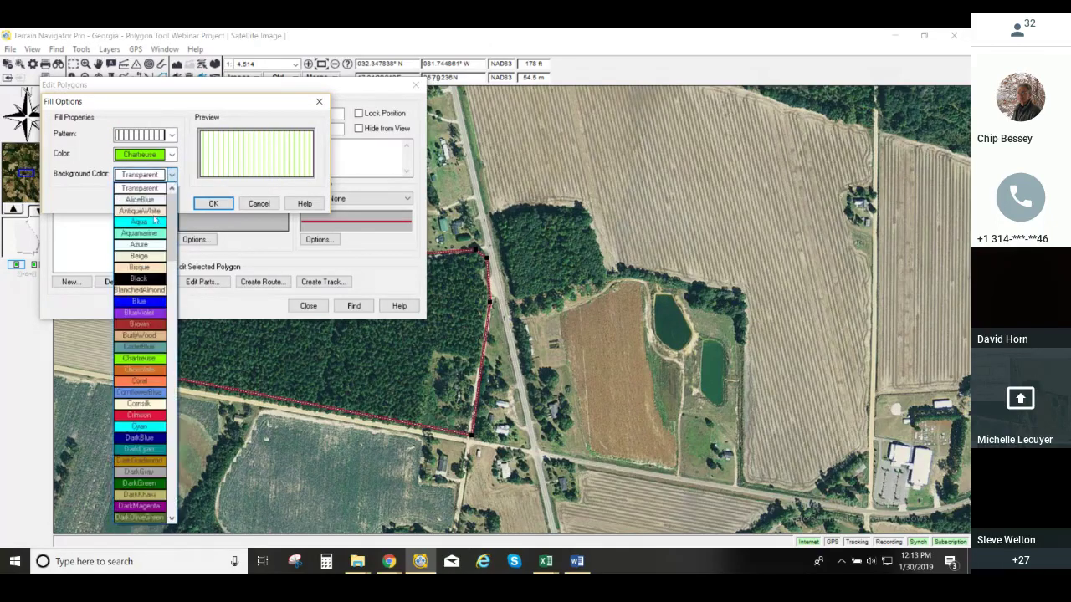
pyautogui.click(155, 211)
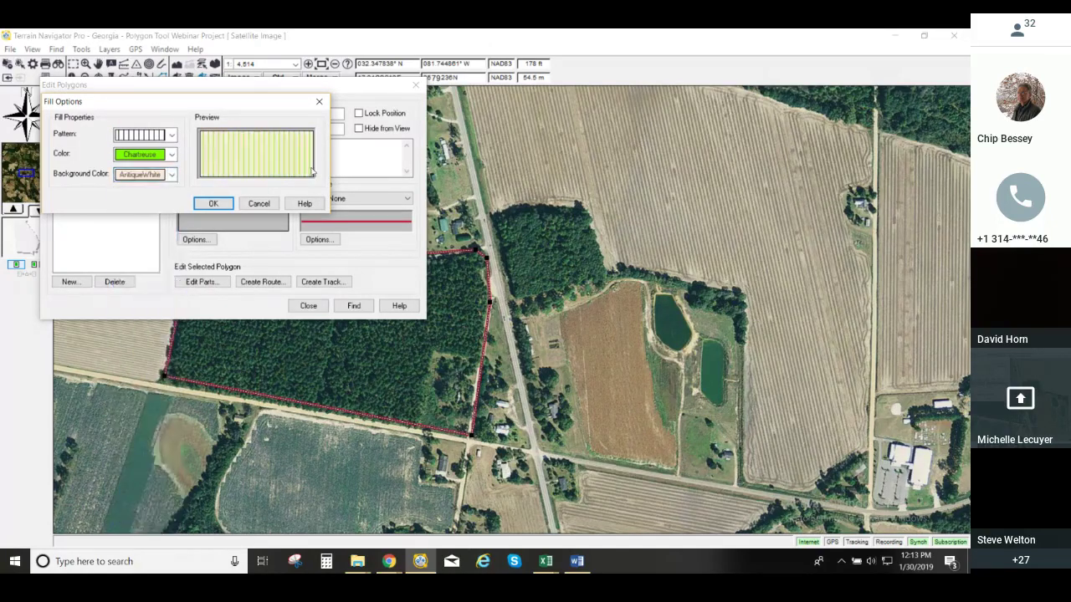
pyautogui.click(210, 204)
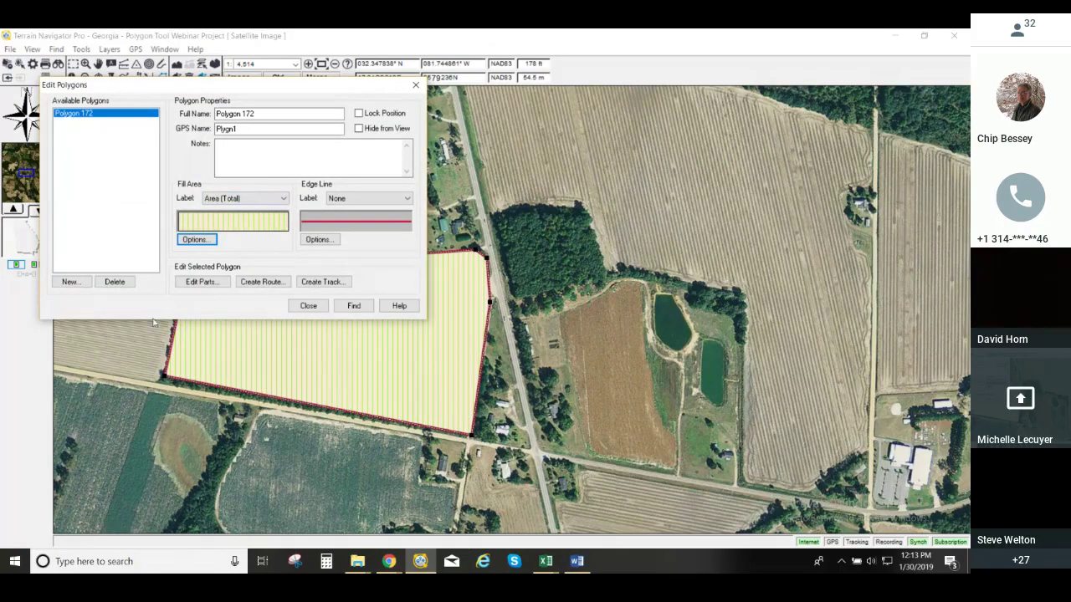
pyautogui.click(308, 306)
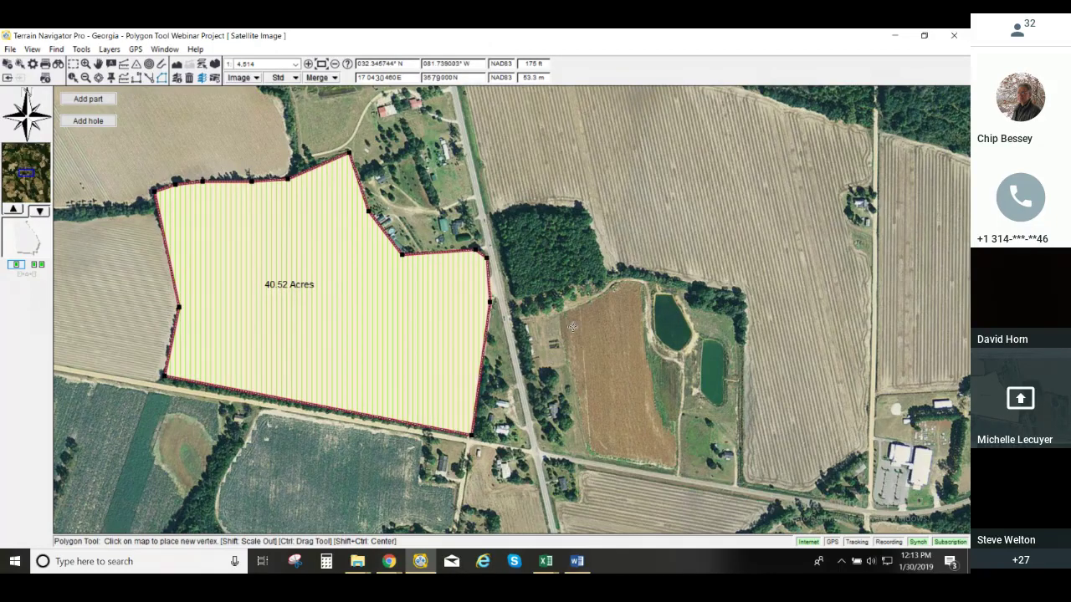
# - Draw a second polygon of about 150 acres around the large tract east of the highway, bounded by the surrounding roads
pyautogui.scroll(-1, 572, 327)
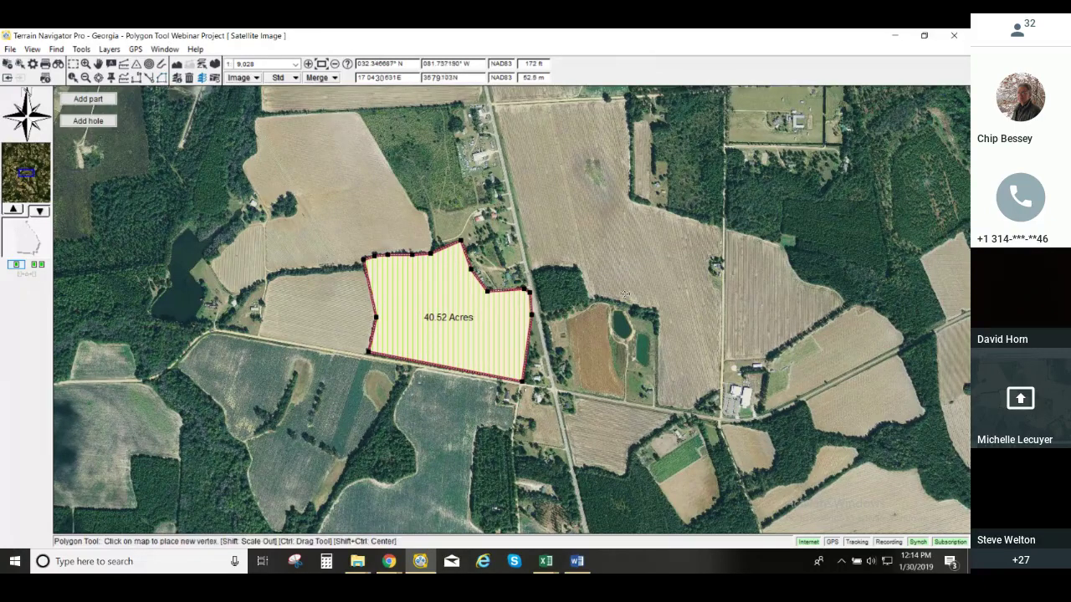
pyautogui.click(495, 108)
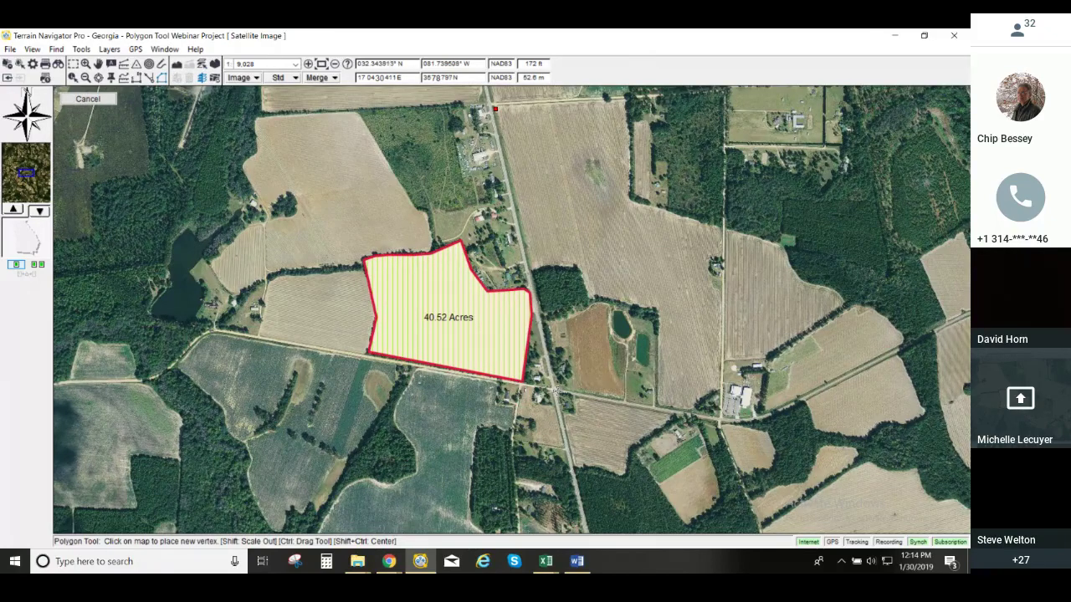
pyautogui.click(556, 390)
pyautogui.click(721, 412)
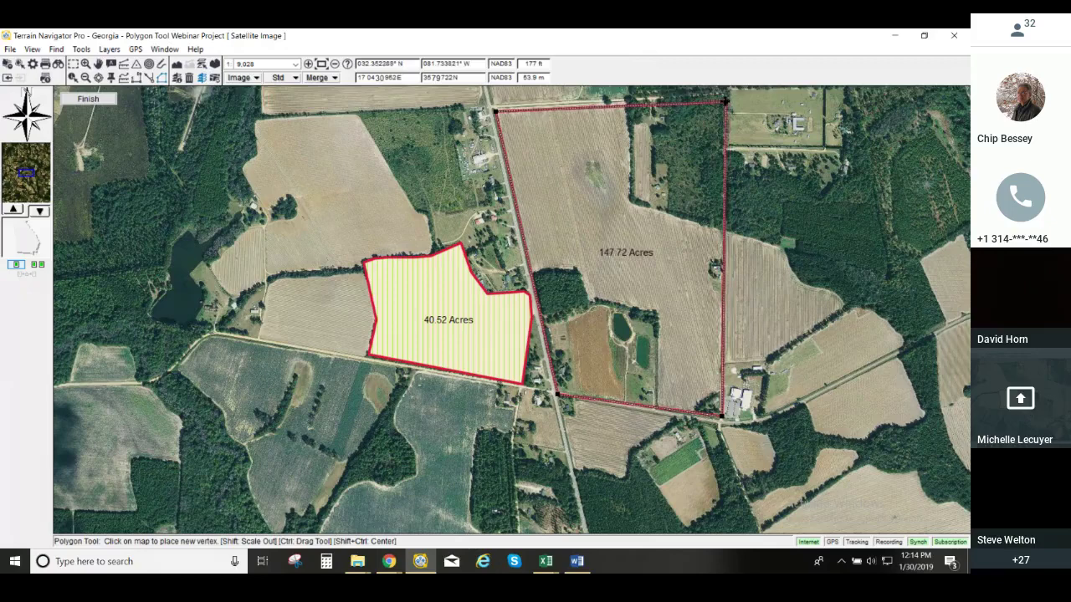
pyautogui.click(722, 94)
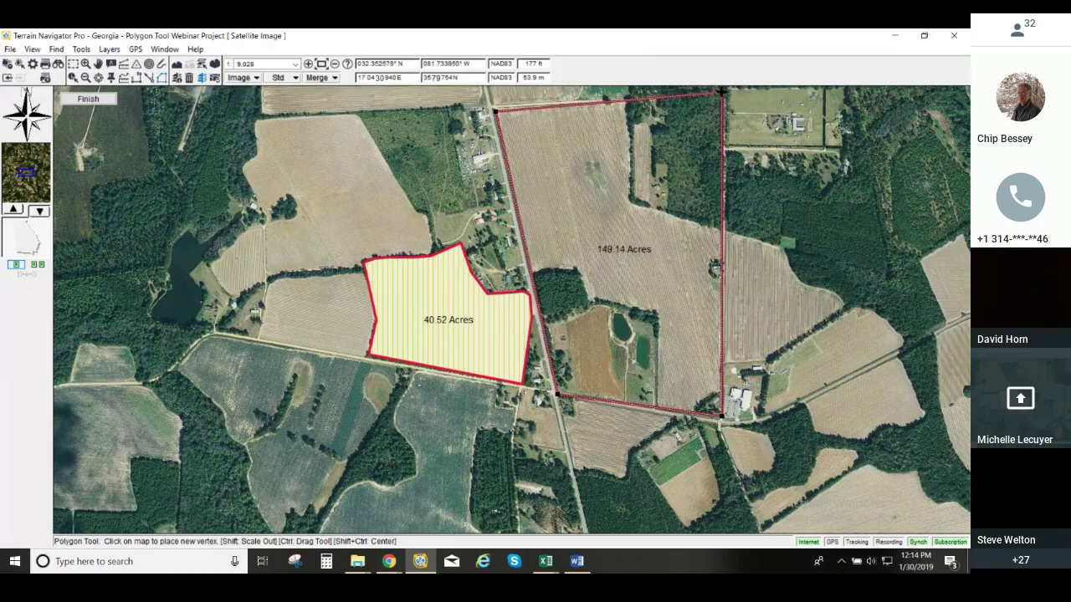
pyautogui.click(585, 100)
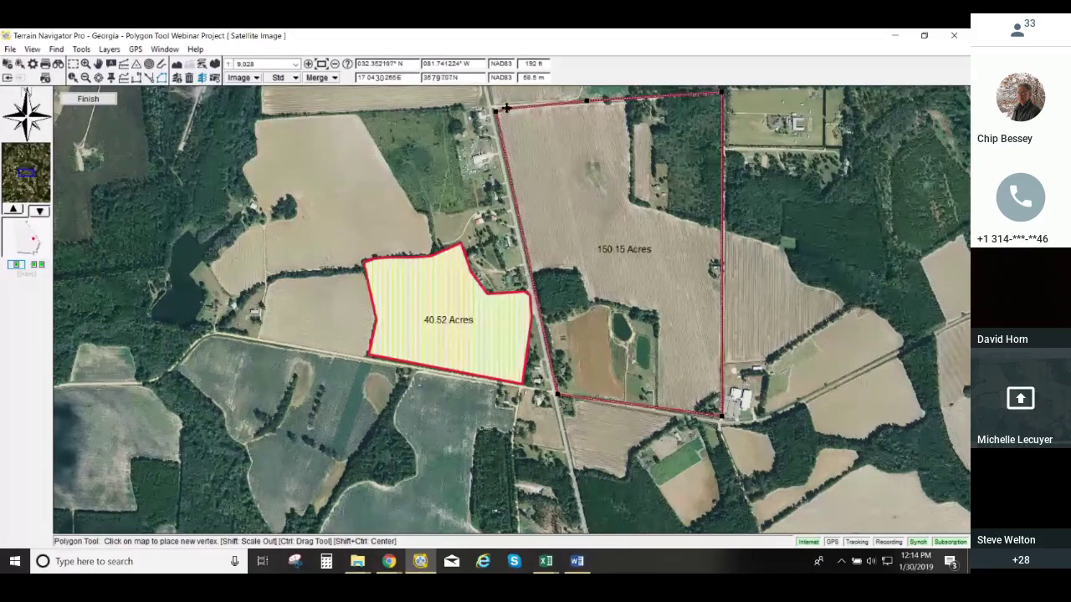
pyautogui.click(506, 109)
# - Set the new polygon's full name to the owner's first name in possessive form followed by "Tract of Land"
pyautogui.rightClick(585, 98)
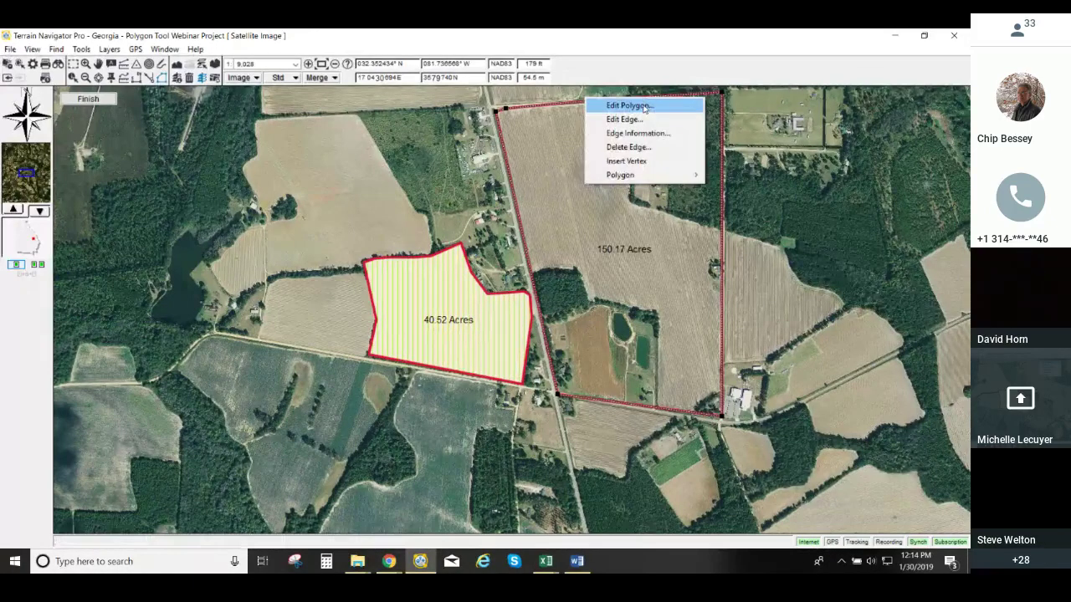
pyautogui.click(627, 106)
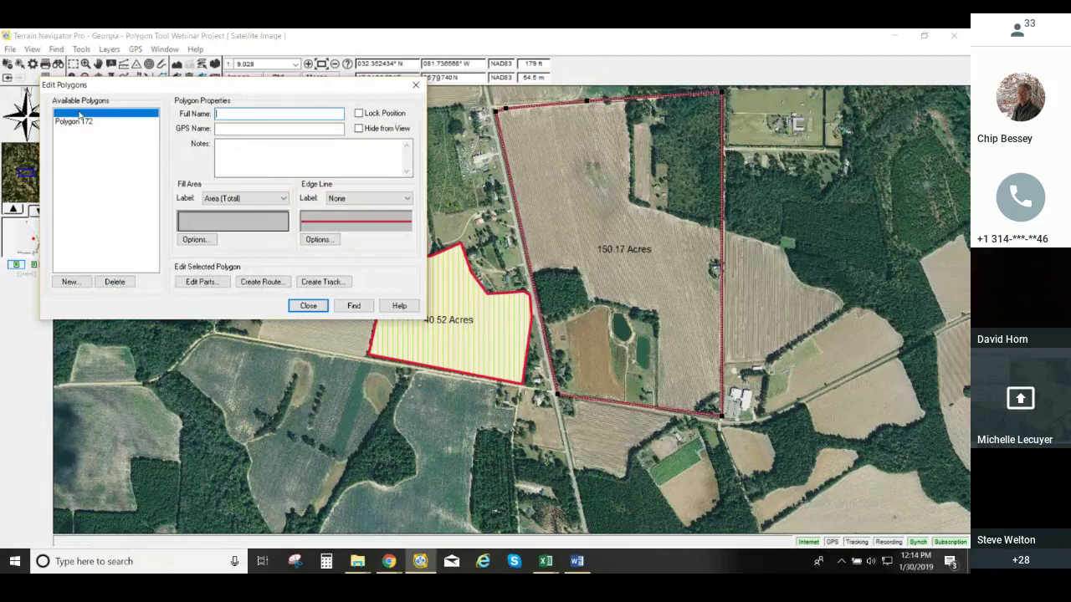
pyautogui.write("John's Tract of Land")
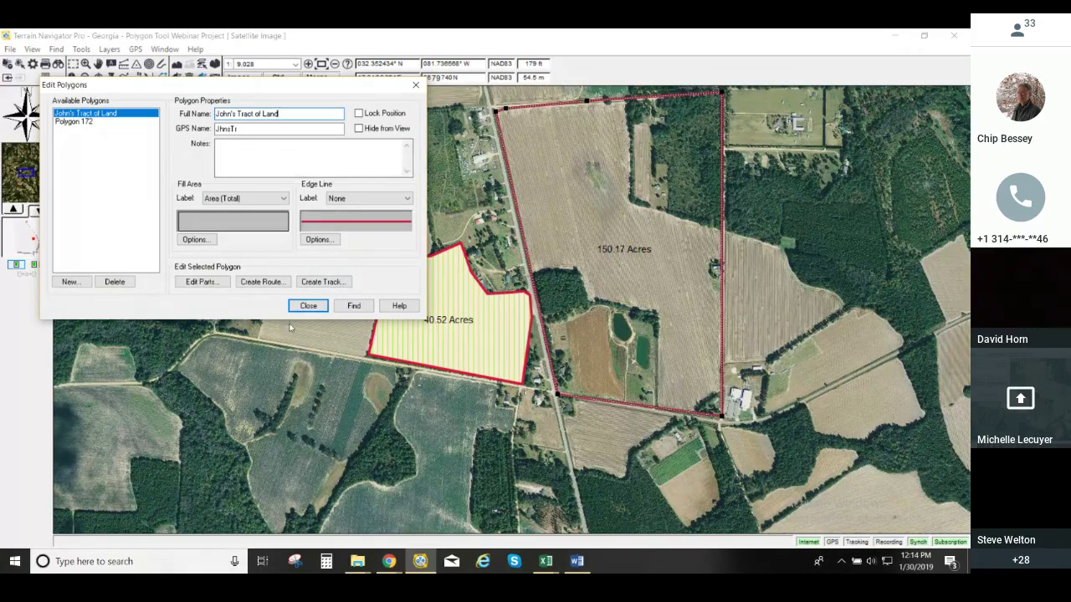
pyautogui.click(308, 306)
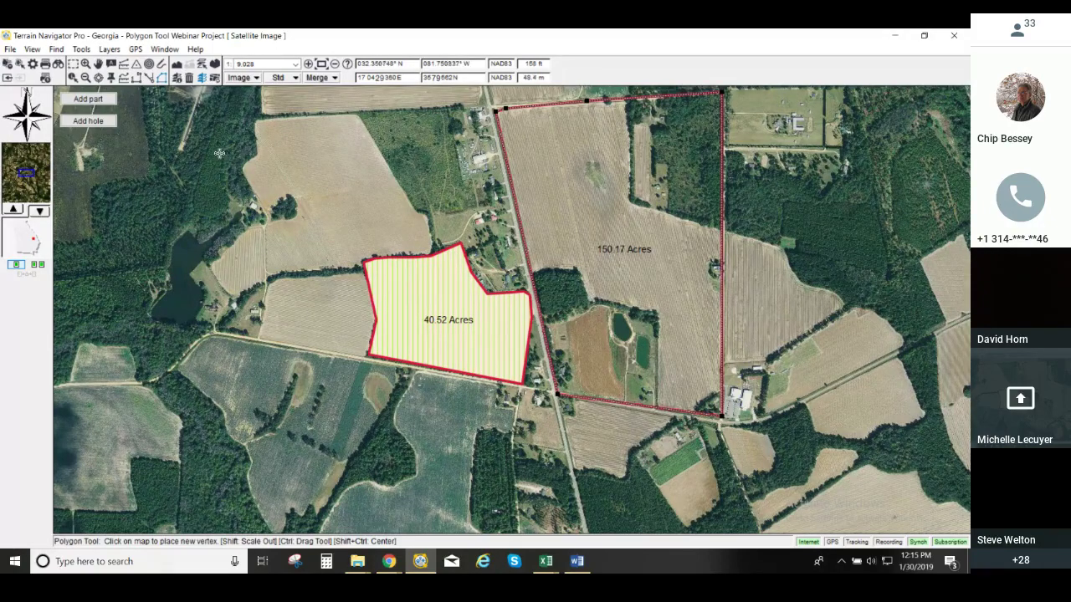
# - Add a triangular hole to the large eastern polygon over its western pond
pyautogui.click(84, 122)
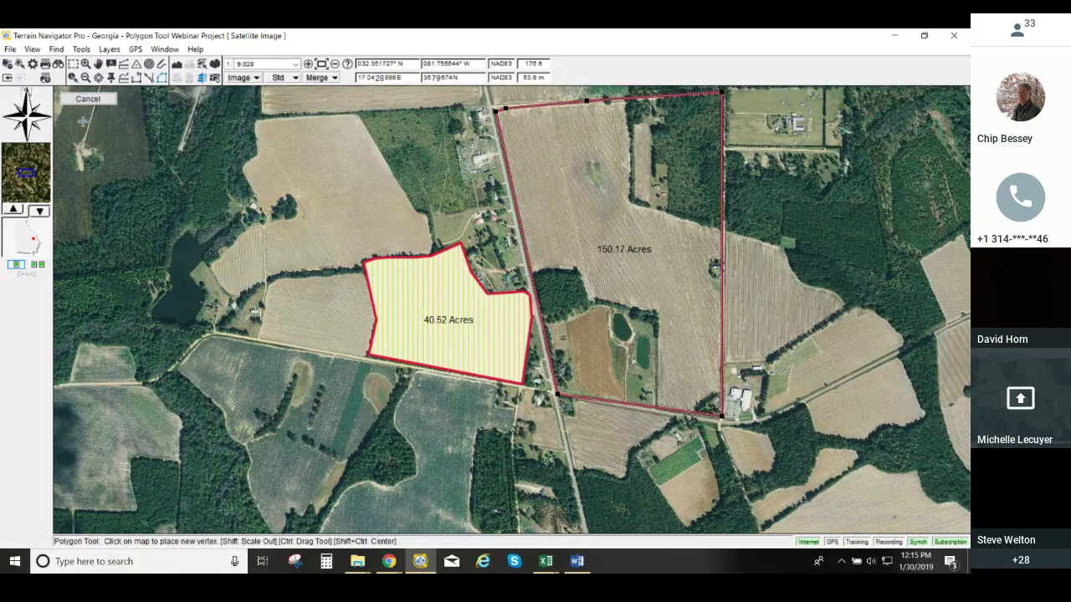
pyautogui.click(613, 313)
pyautogui.click(633, 336)
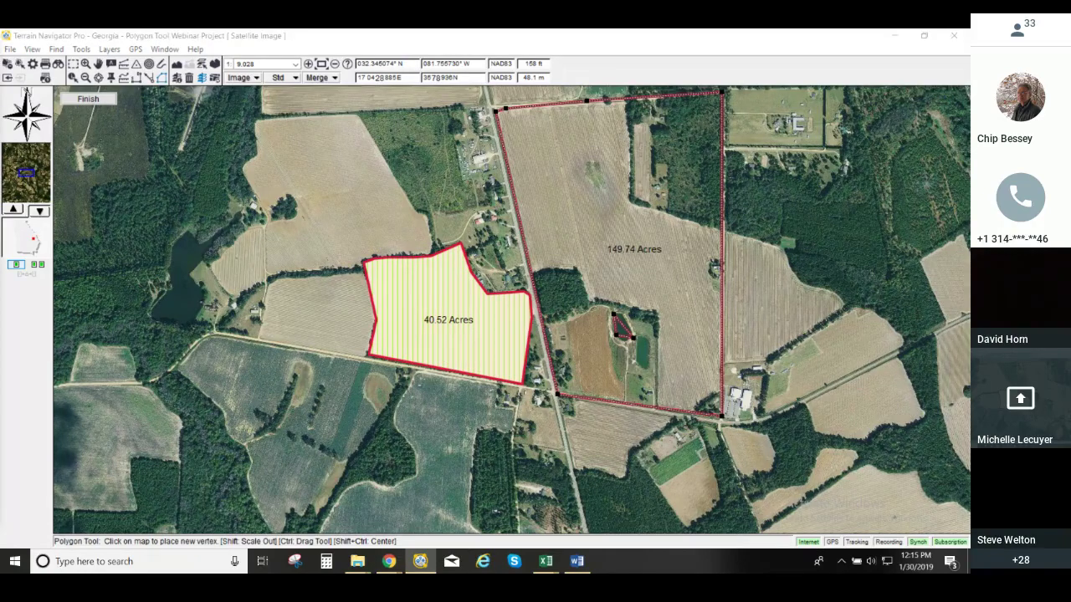
pyautogui.click(631, 319)
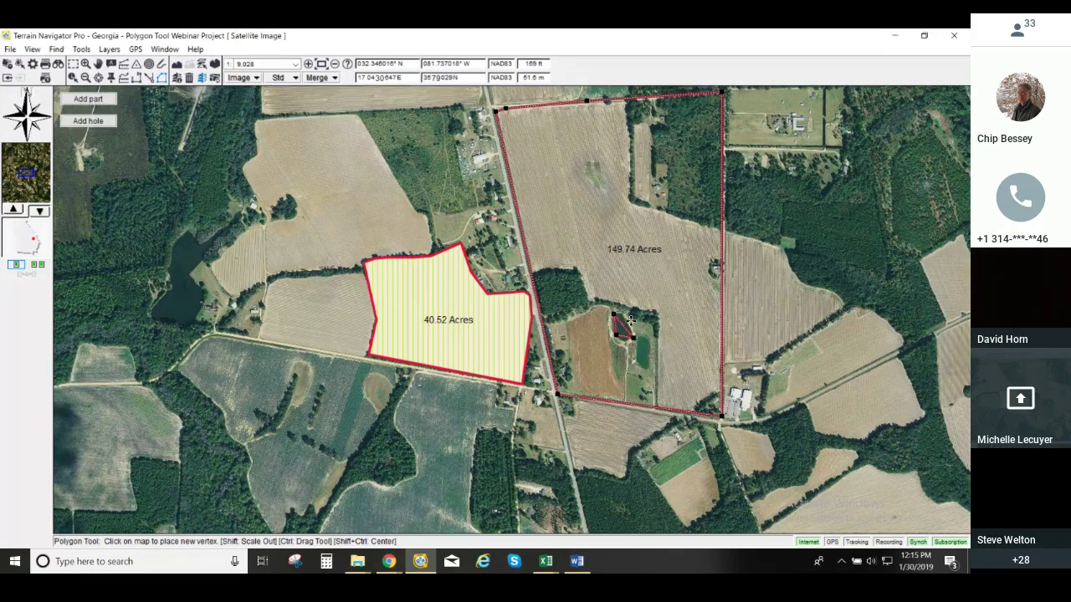
# - Refine the hole's outline with additional vertices so it follows the western pond's shoreline
pyautogui.click(617, 316)
pyautogui.click(634, 333)
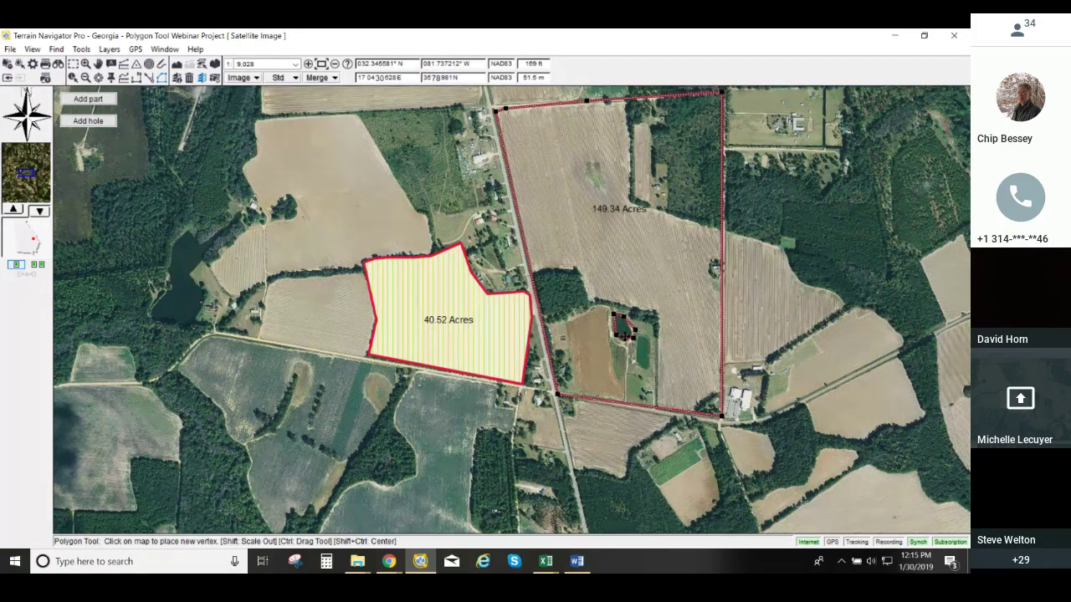
pyautogui.click(633, 325)
pyautogui.click(629, 338)
pyautogui.click(629, 334)
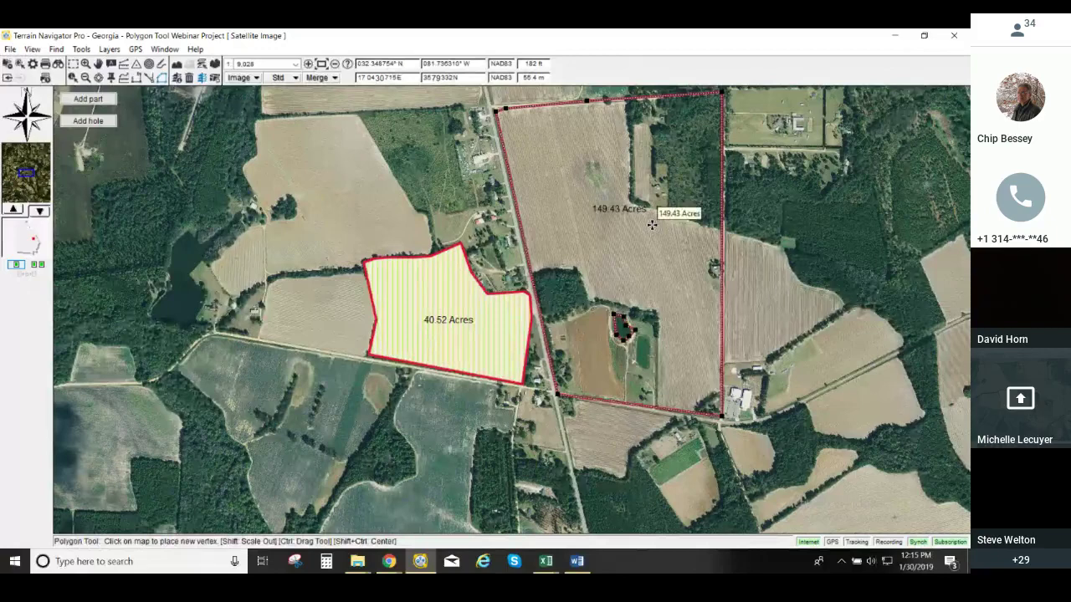
# - Add a second, four-cornered hole to the large polygon around its eastern pond, and finish it
pyautogui.click(102, 122)
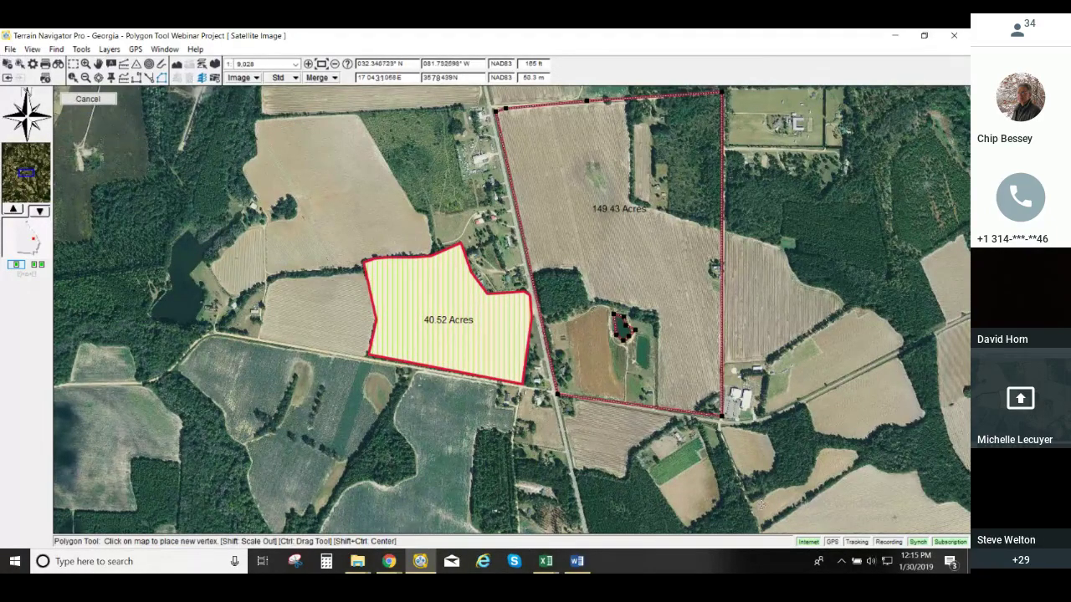
pyautogui.click(649, 368)
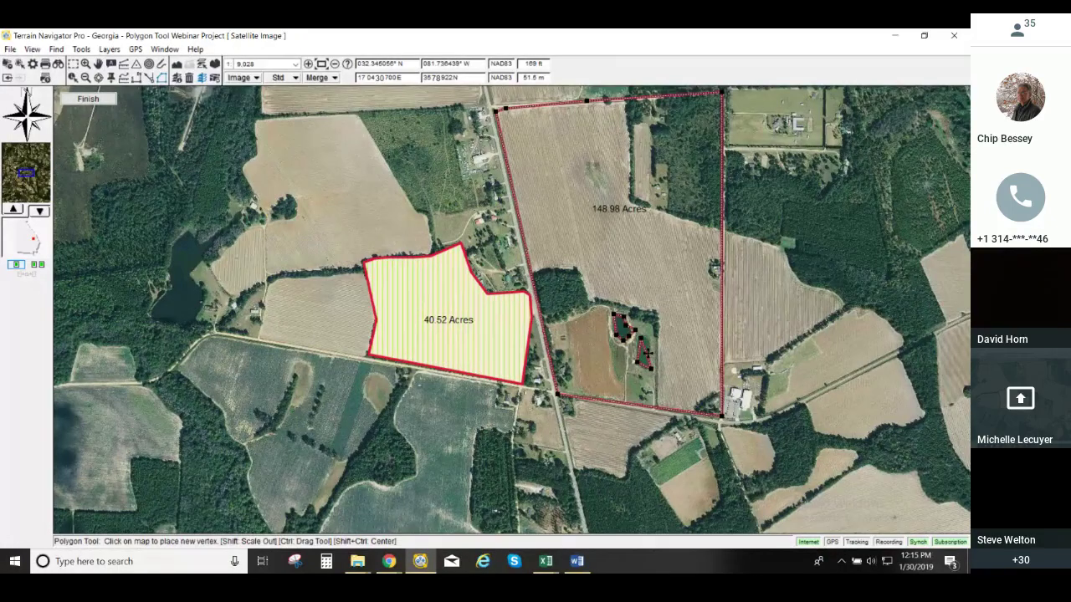
pyautogui.click(651, 337)
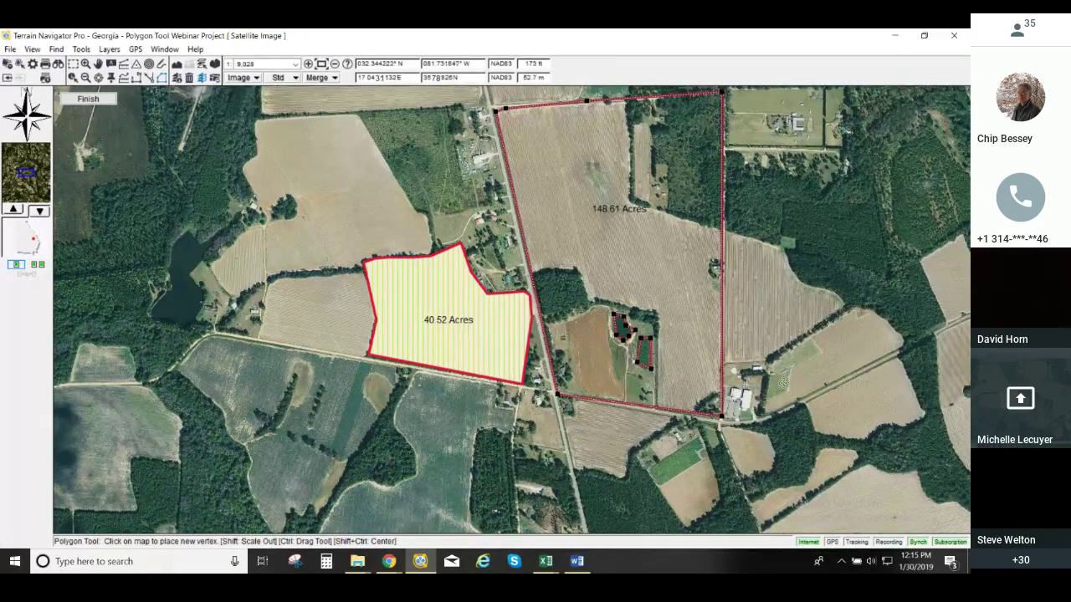
pyautogui.click(90, 99)
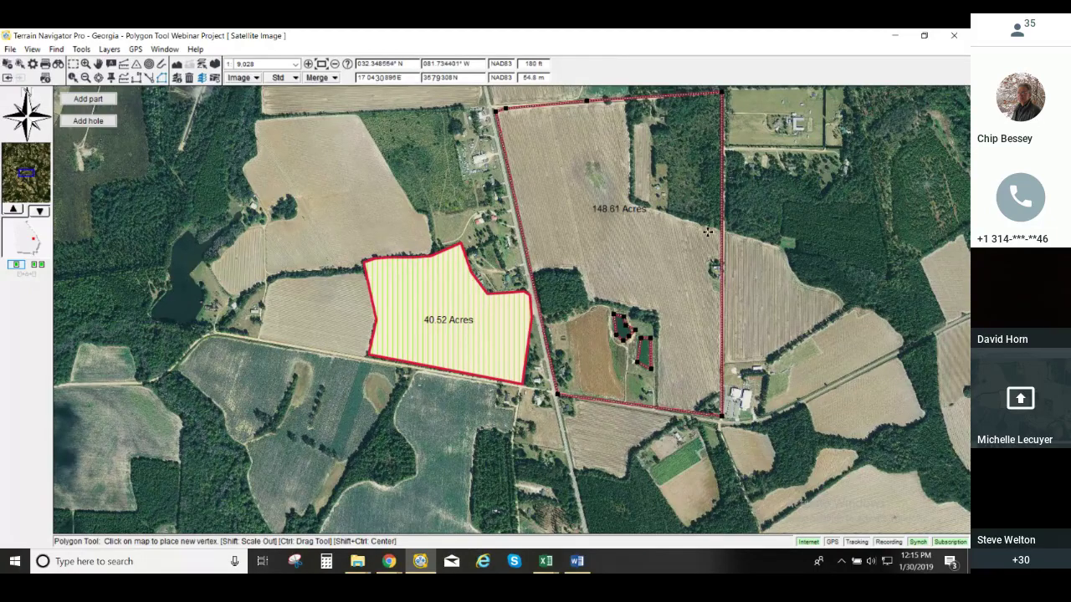
# - Add a four-cornered hole around the wooded block in the northeast corner of the large eastern polygon, and finish it
pyautogui.click(104, 122)
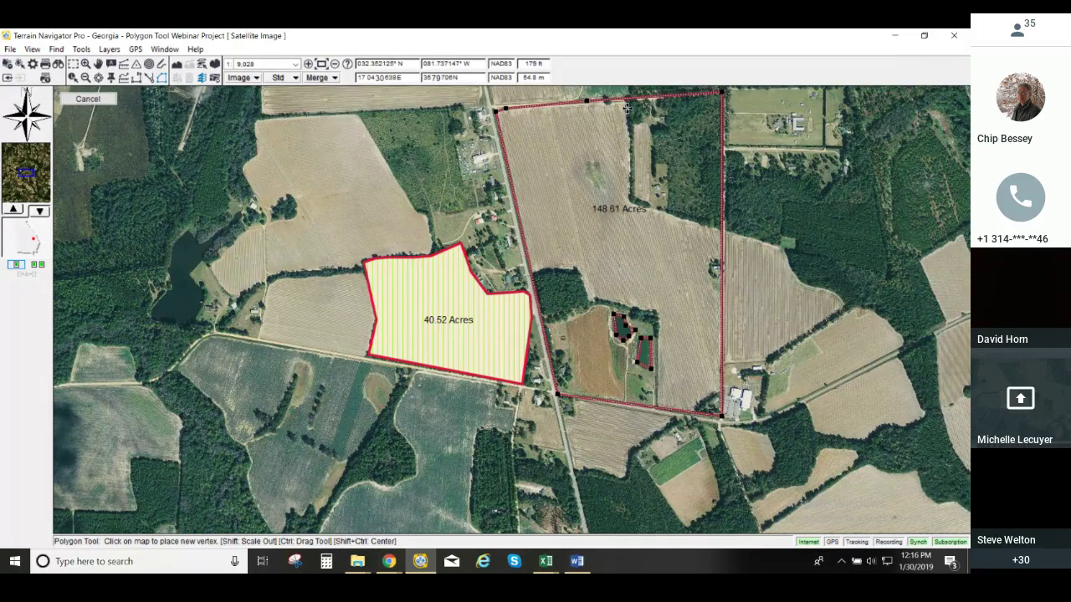
pyautogui.click(632, 197)
pyautogui.click(712, 225)
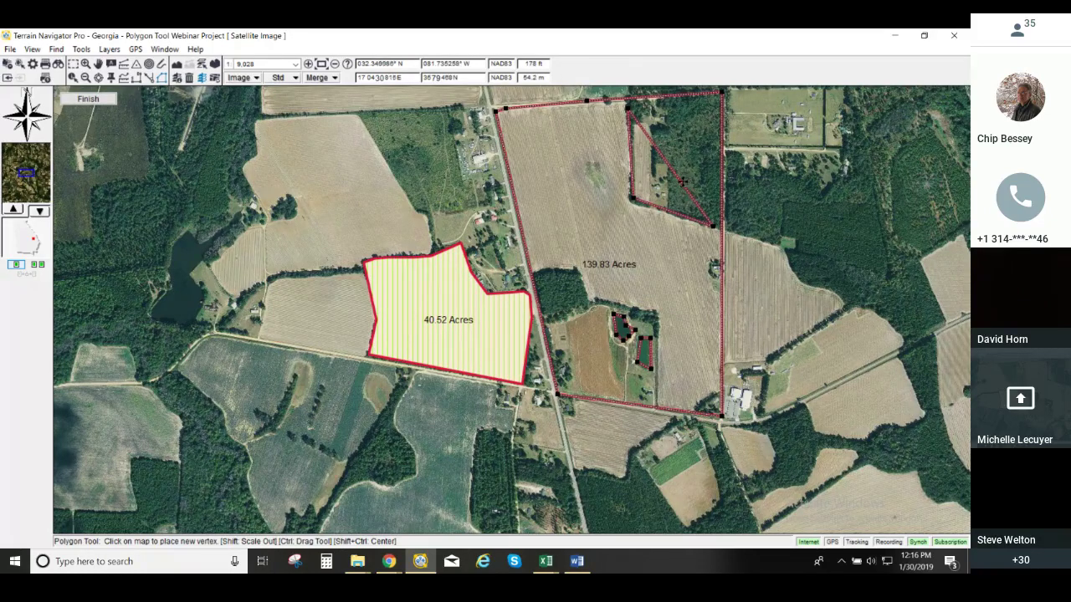
pyautogui.moveTo(681, 180); pyautogui.dragTo(711, 103)
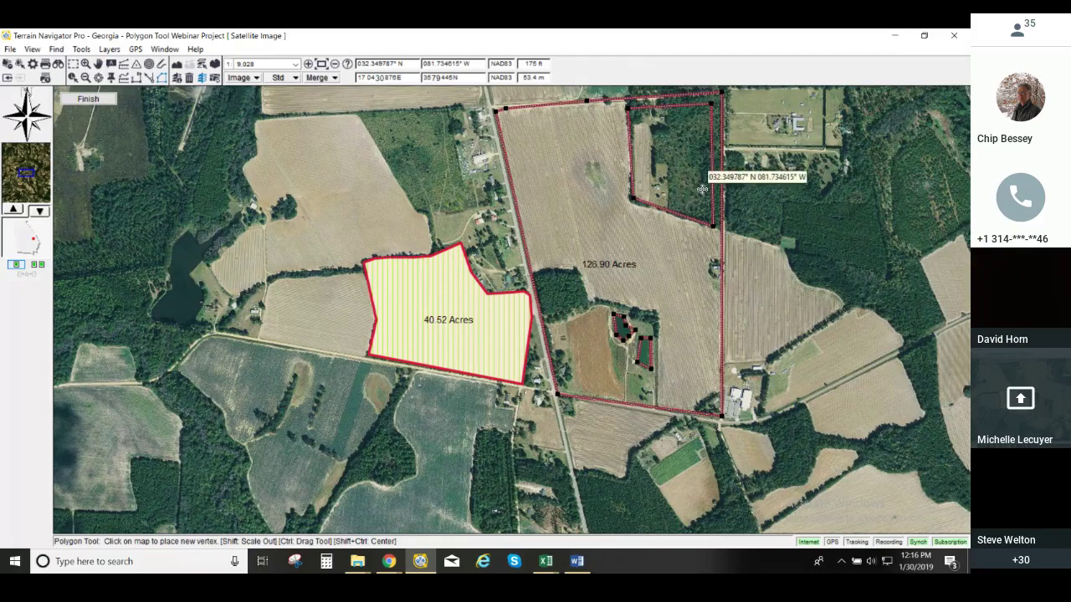
pyautogui.click(99, 99)
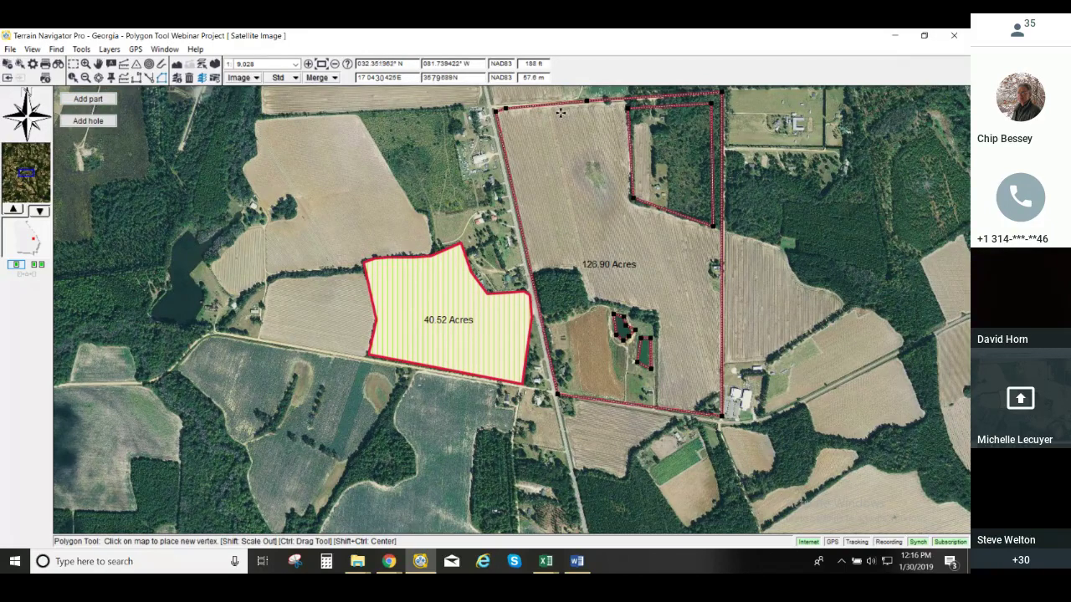
# - Change the full name of Polygon 172 to "Tree Stand"
pyautogui.click(109, 49)
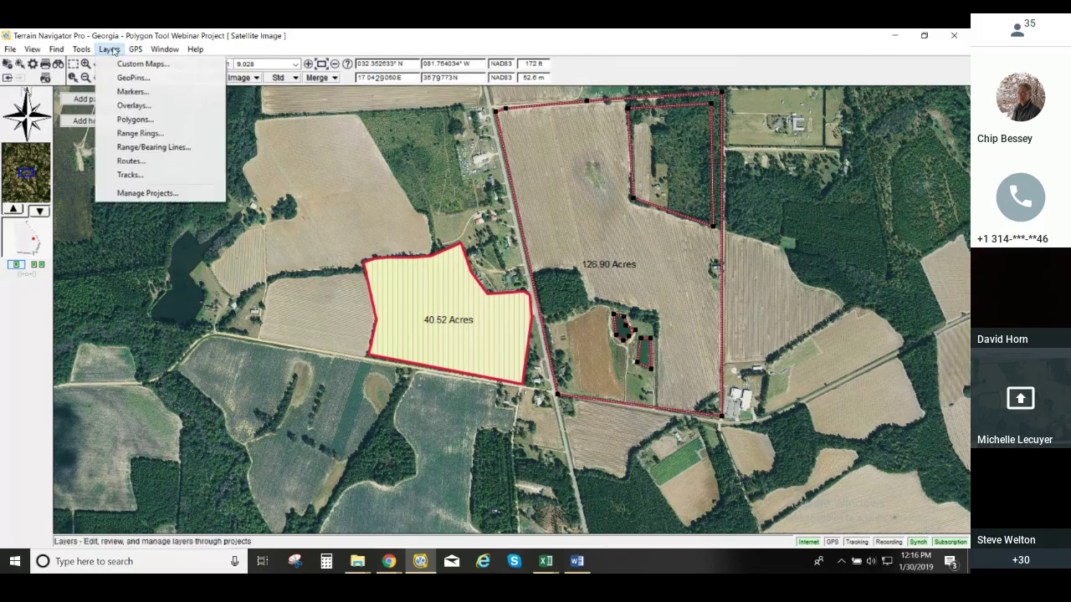
pyautogui.click(131, 120)
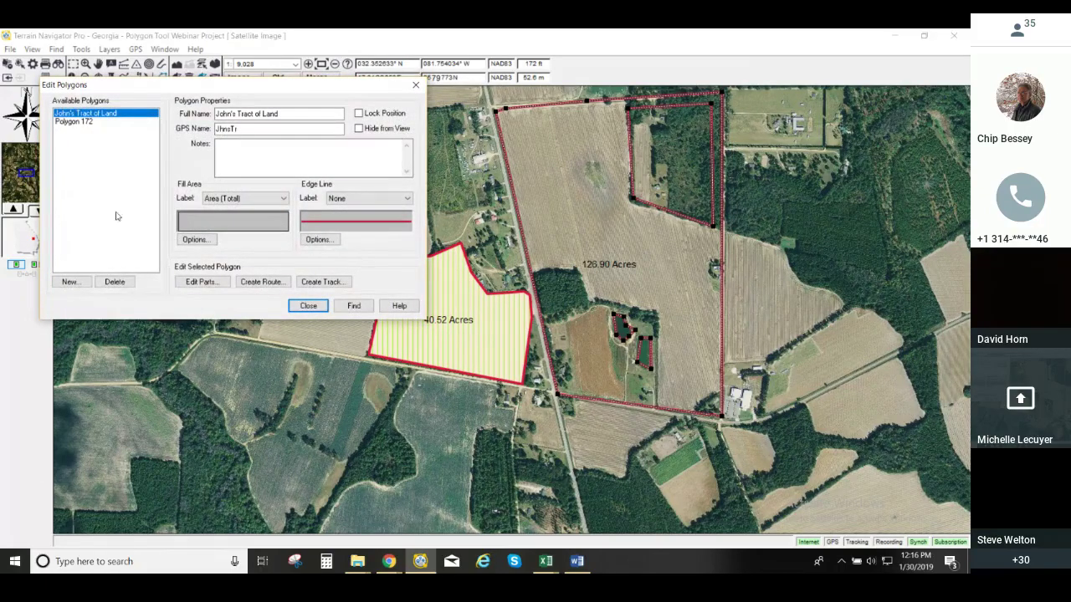
pyautogui.click(75, 122)
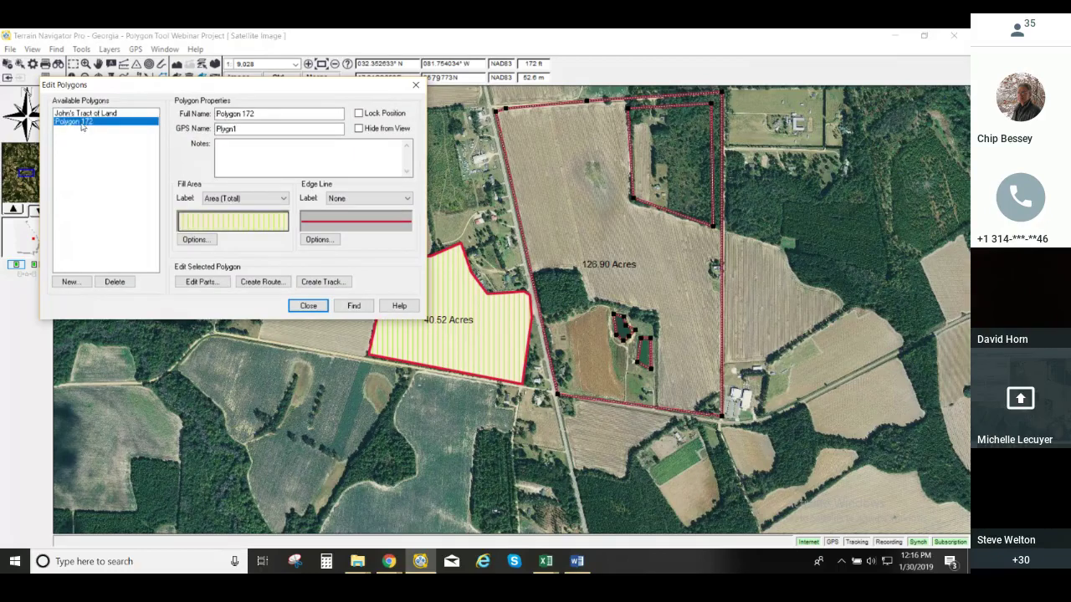
pyautogui.moveTo(280, 114); pyautogui.dragTo(164, 109)
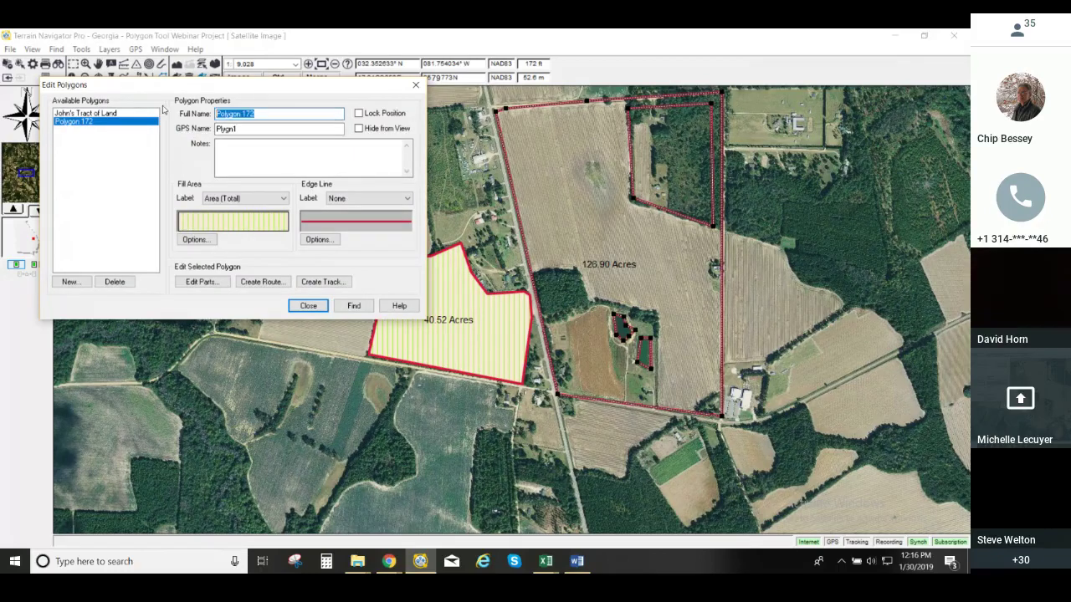
pyautogui.write('Tree Stand')
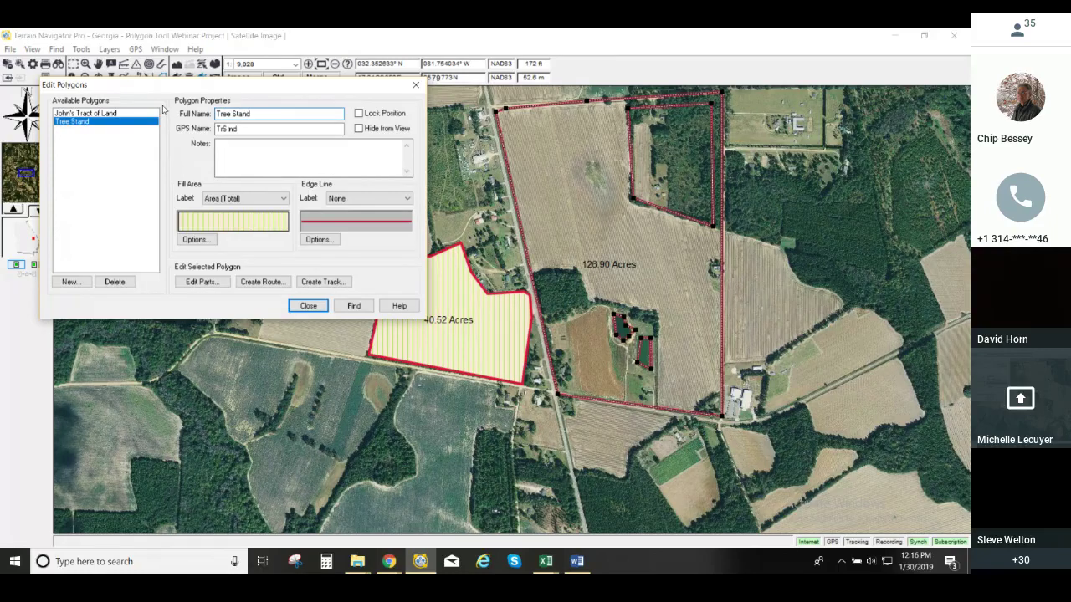
pyautogui.click(308, 306)
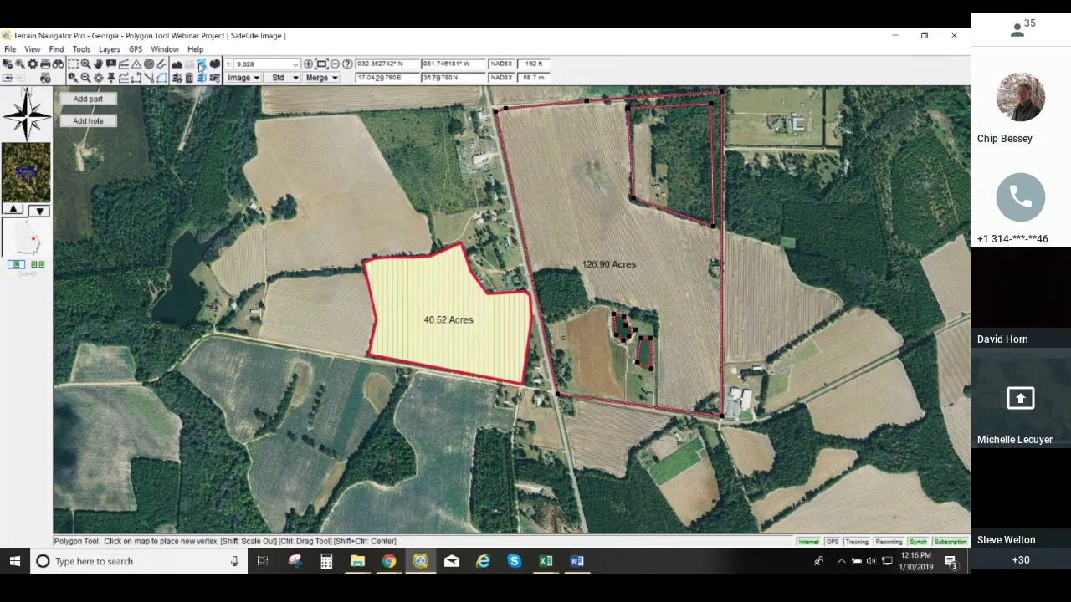
# - Hide the Polygons layer on the map through the layer visibility preferences
pyautogui.click(201, 66)
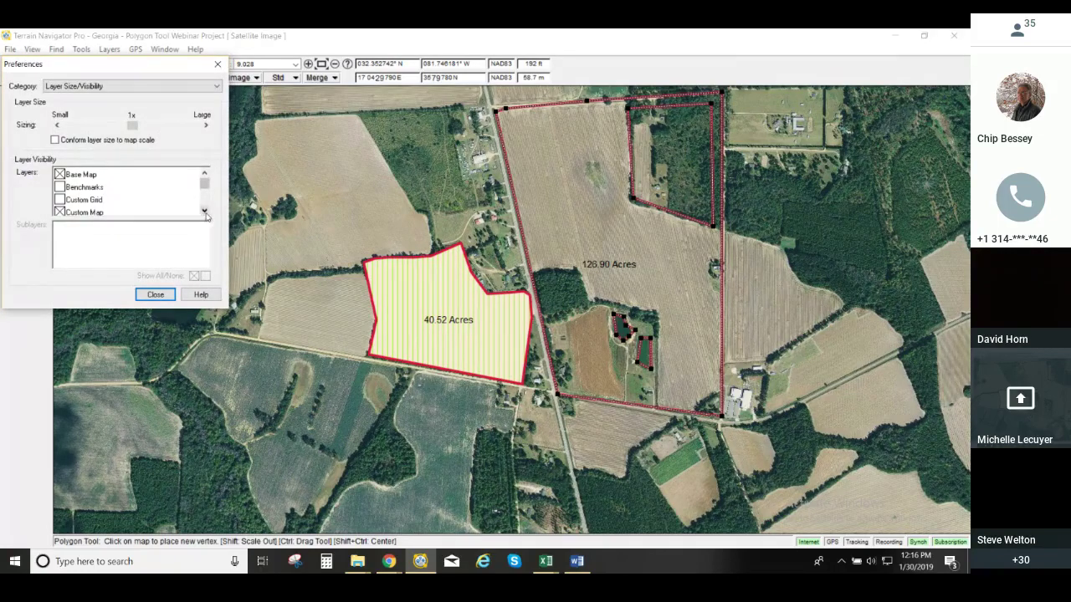
pyautogui.click(205, 212)
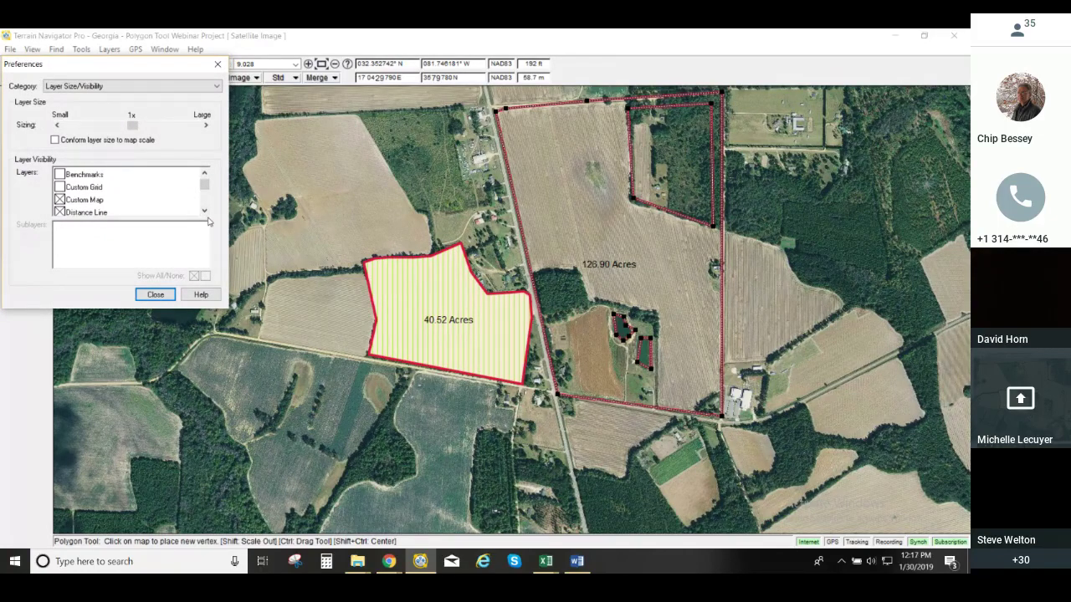
pyautogui.click(205, 210)
pyautogui.click(205, 211)
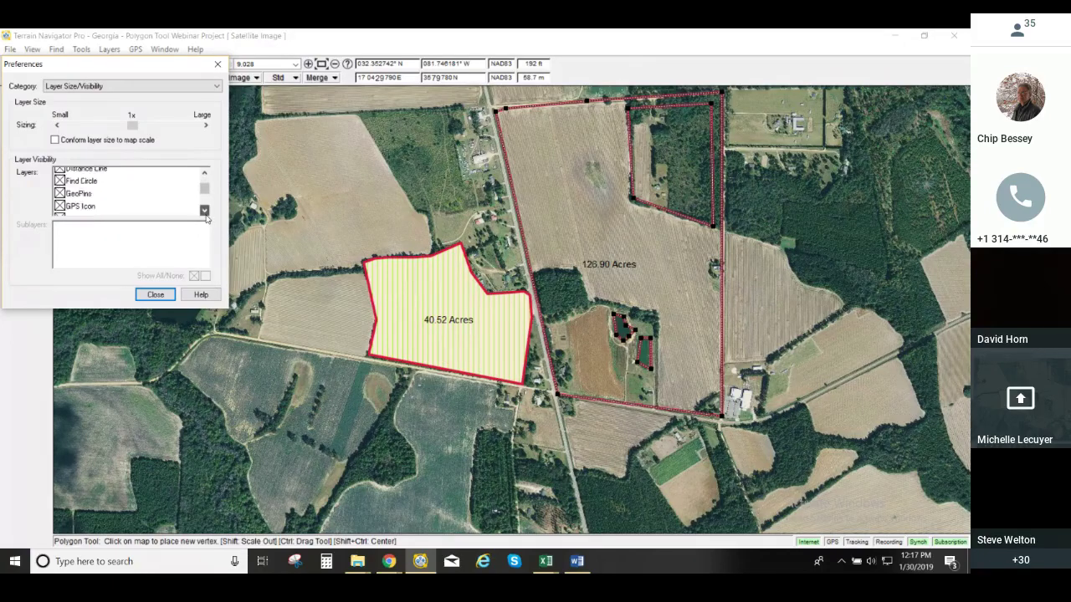
pyautogui.click(205, 213)
pyautogui.click(205, 211)
pyautogui.click(205, 211)
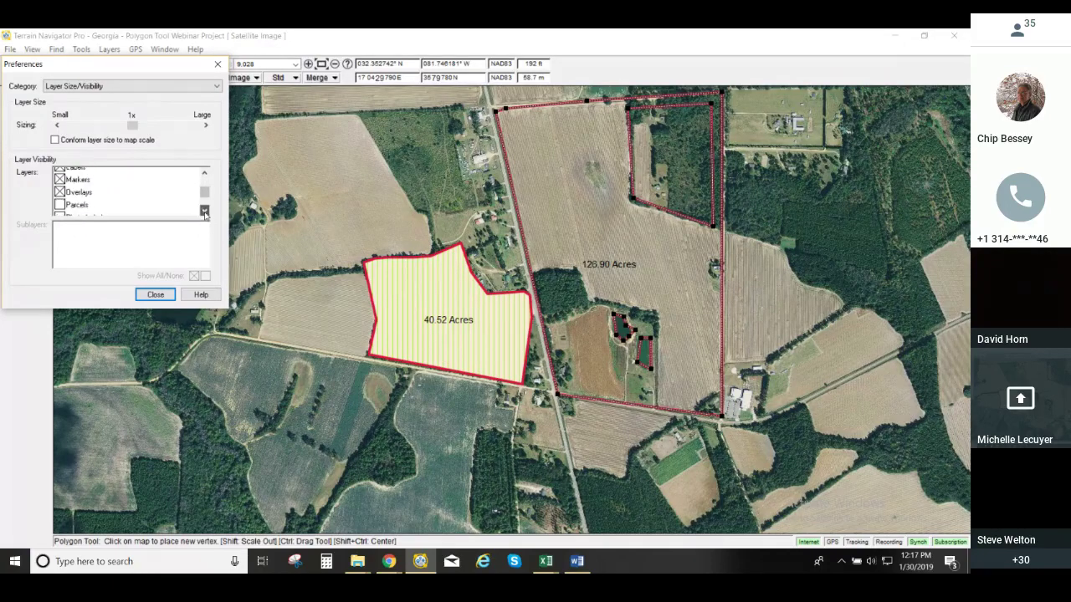
pyautogui.click(205, 212)
pyautogui.click(204, 212)
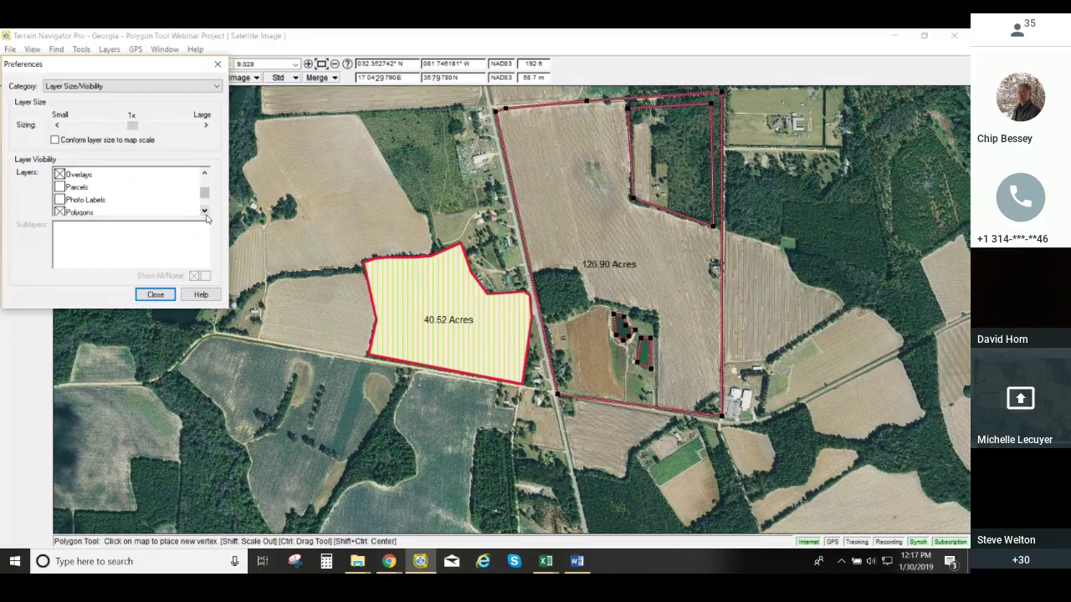
pyautogui.click(204, 211)
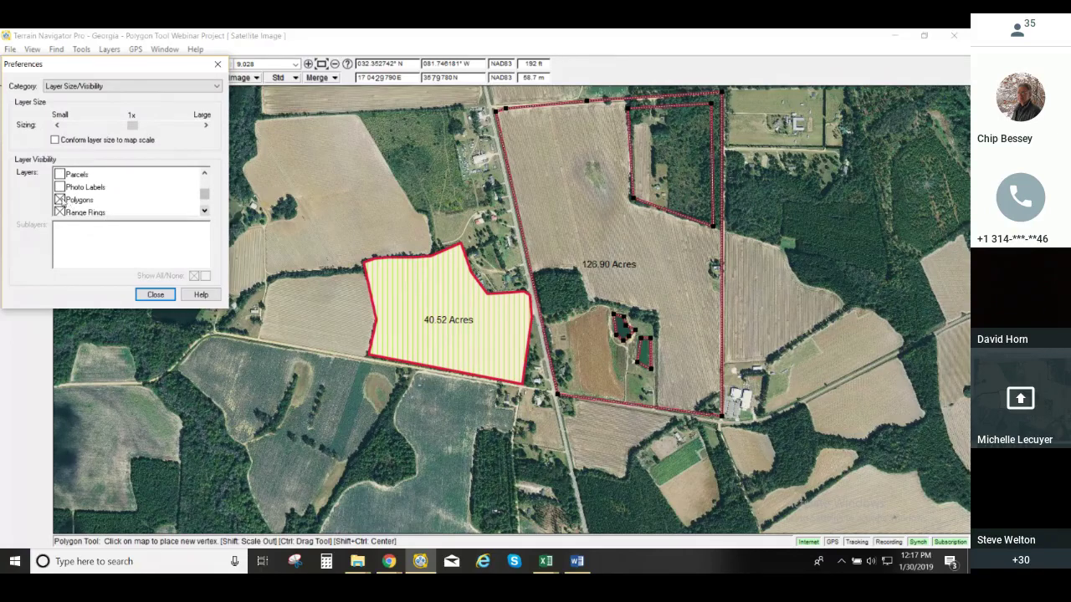
pyautogui.click(61, 201)
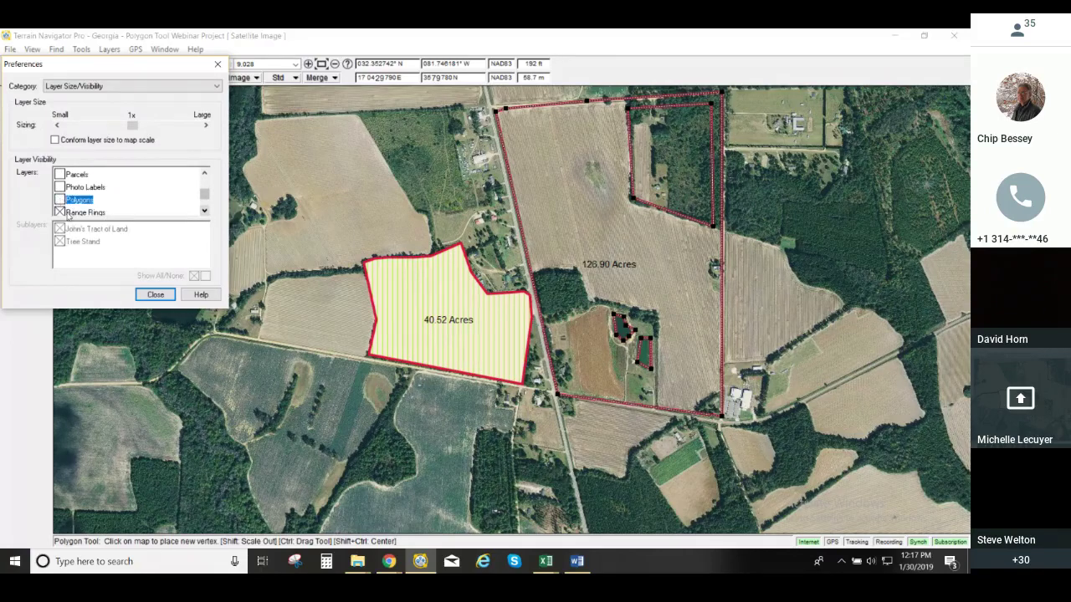
pyautogui.click(156, 298)
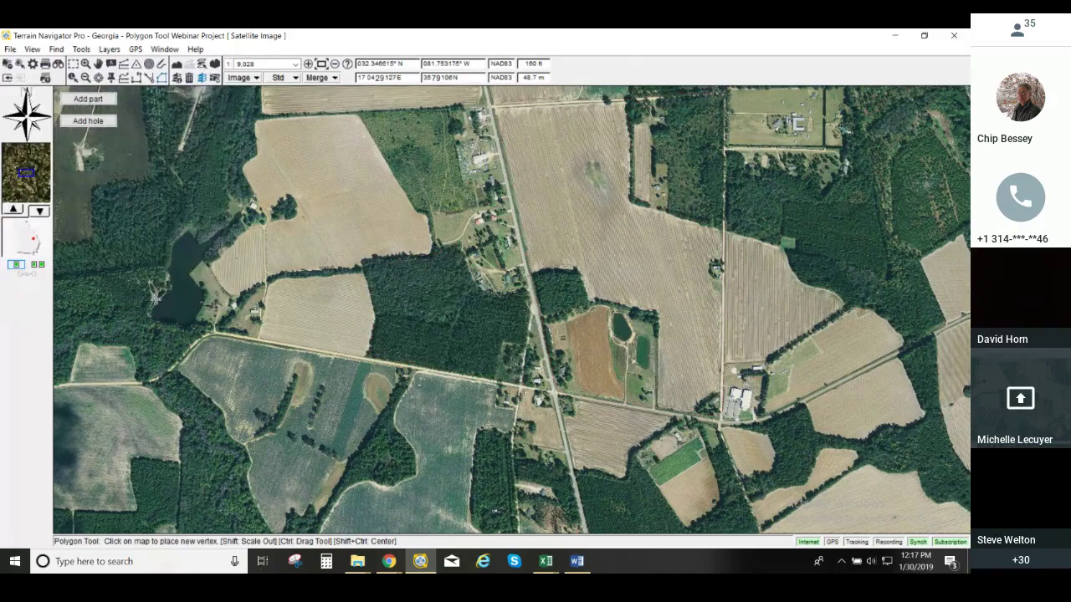
# - Try to turn the visibility of the Polygons layer back on in the preferences
pyautogui.click(205, 65)
pyautogui.click(204, 210)
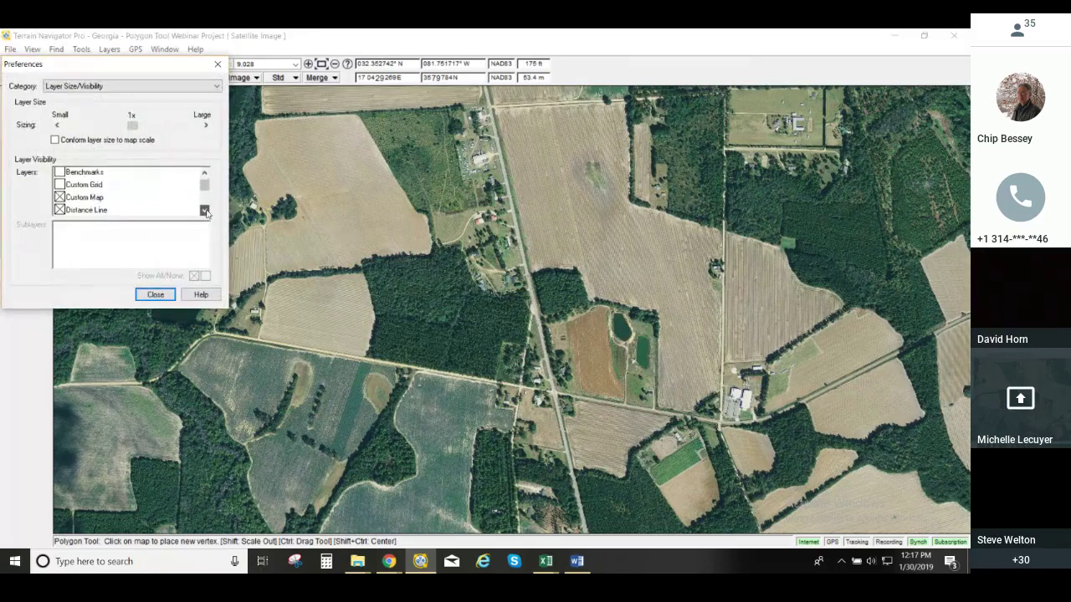
pyautogui.click(204, 211)
pyautogui.click(204, 211)
pyautogui.click(204, 211)
pyautogui.click(204, 211)
pyautogui.click(204, 210)
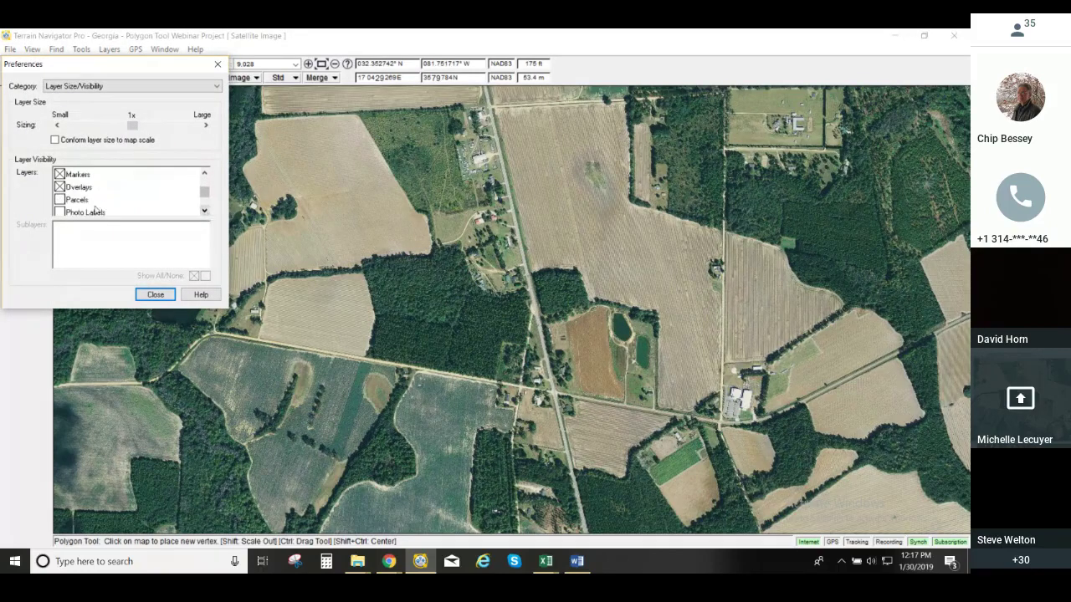
pyautogui.click(204, 210)
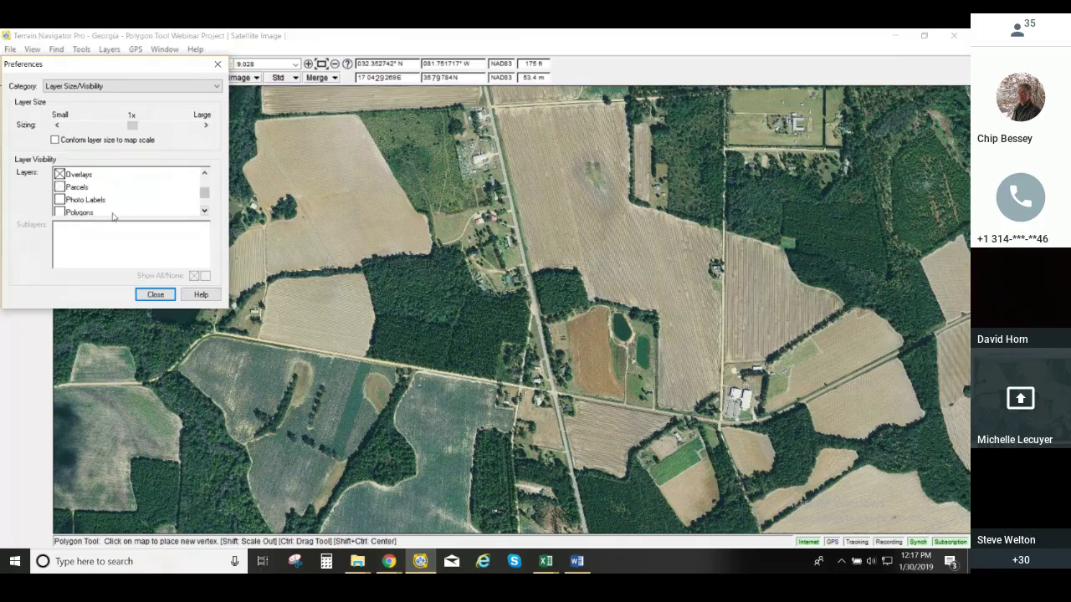
pyautogui.click(113, 215)
pyautogui.click(155, 295)
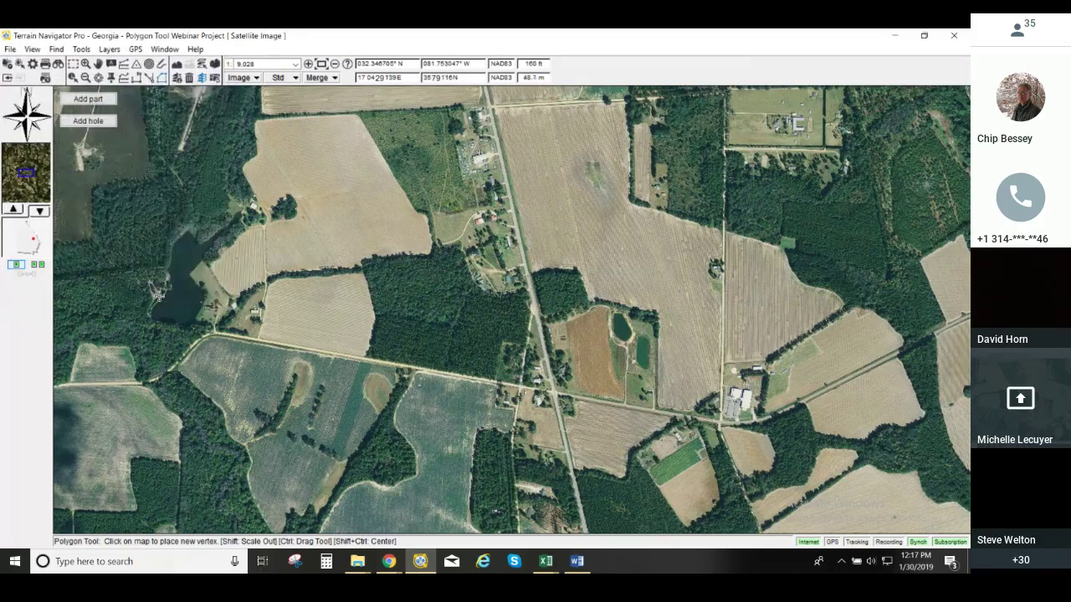
# - Make the Polygons layer visible on the map again and close the preferences
pyautogui.click(204, 65)
pyautogui.moveTo(204, 183)
pyautogui.mouseDown()
pyautogui.moveTo(204, 205)
pyautogui.moveTo(204, 192)
pyautogui.mouseUp()
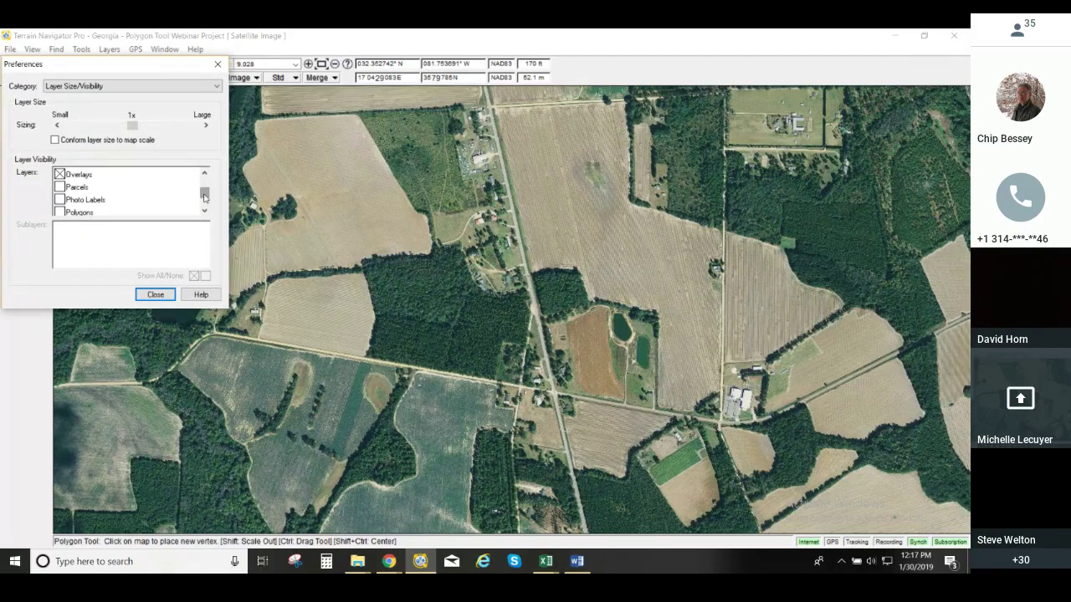
pyautogui.click(59, 212)
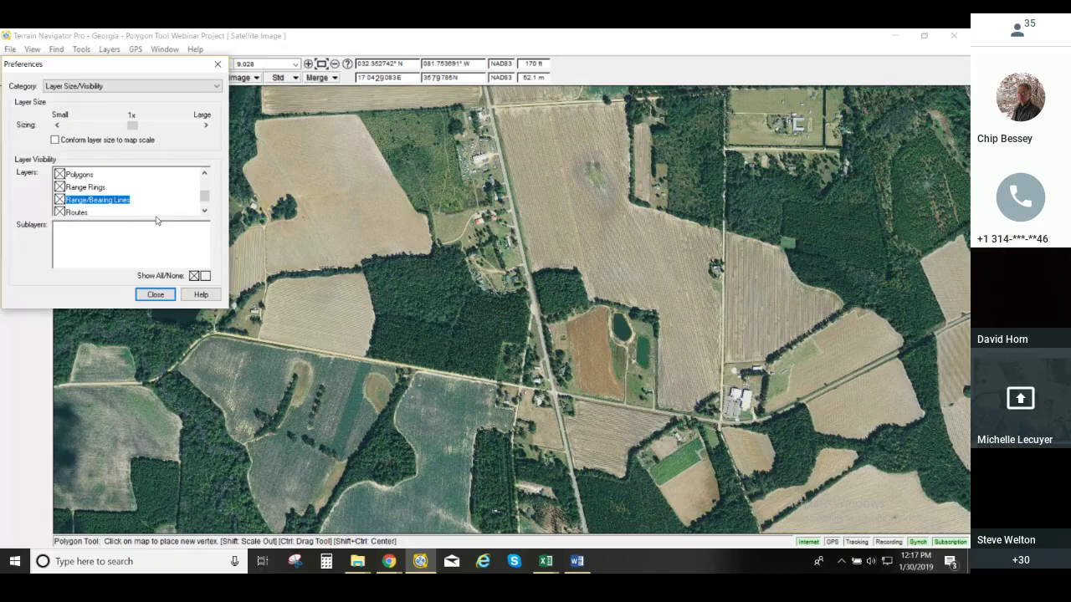
pyautogui.click(204, 172)
pyautogui.click(204, 172)
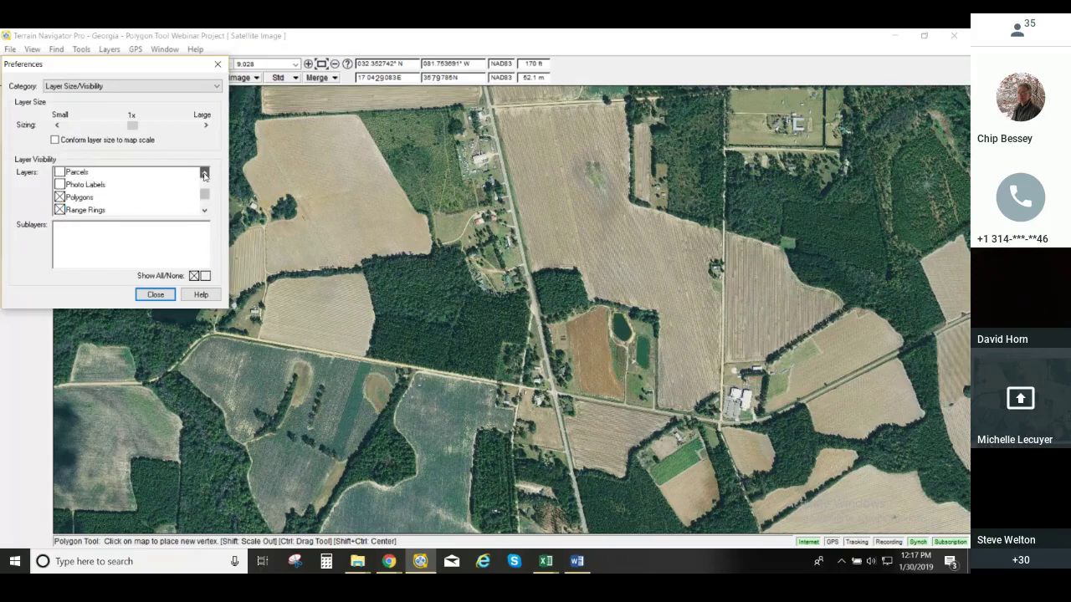
pyautogui.click(157, 296)
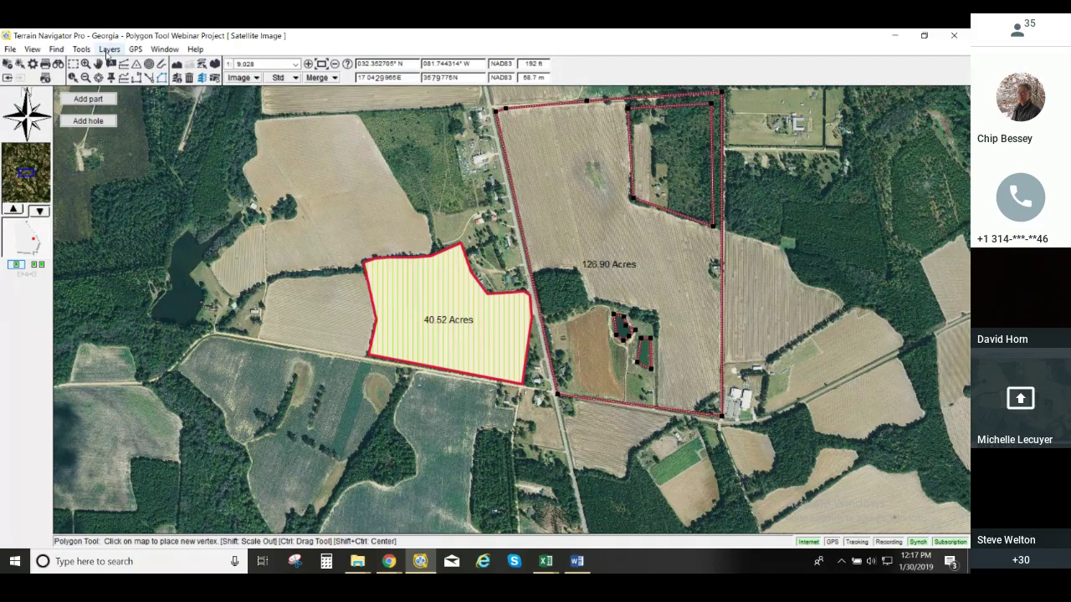
# - Open the parts of the large eastern tract's polygon for editing and examine Hole 1, Hole 2 and Hole 3
pyautogui.click(110, 50)
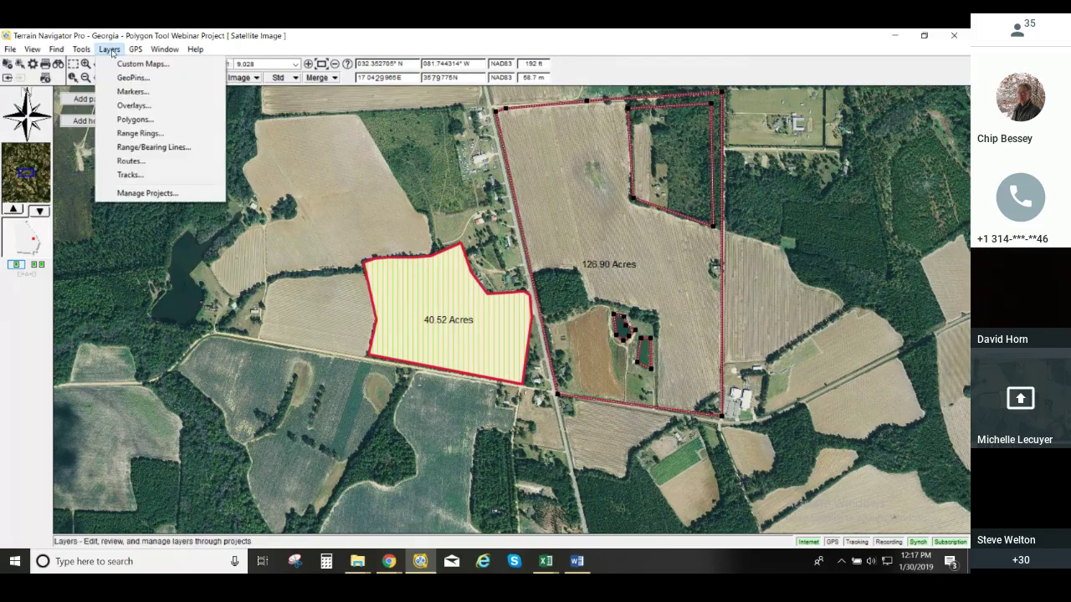
pyautogui.click(154, 123)
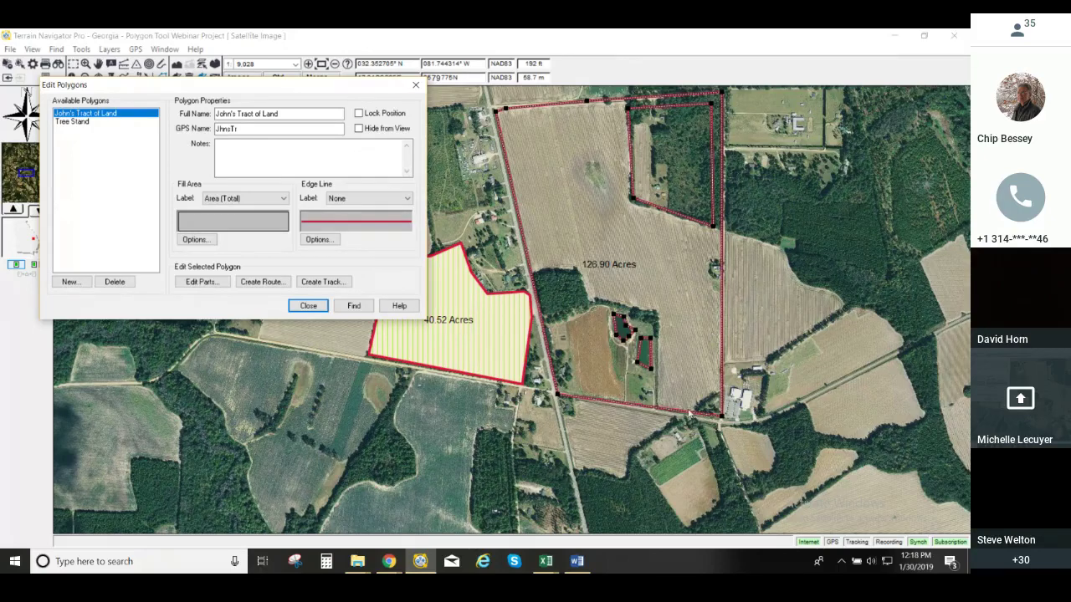
pyautogui.click(203, 283)
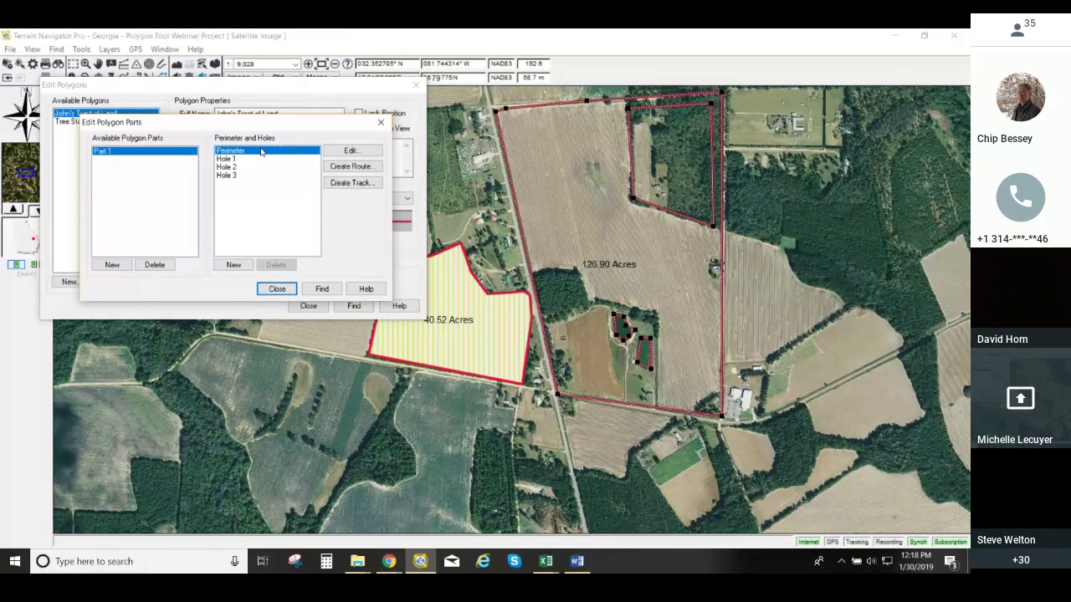
pyautogui.click(227, 160)
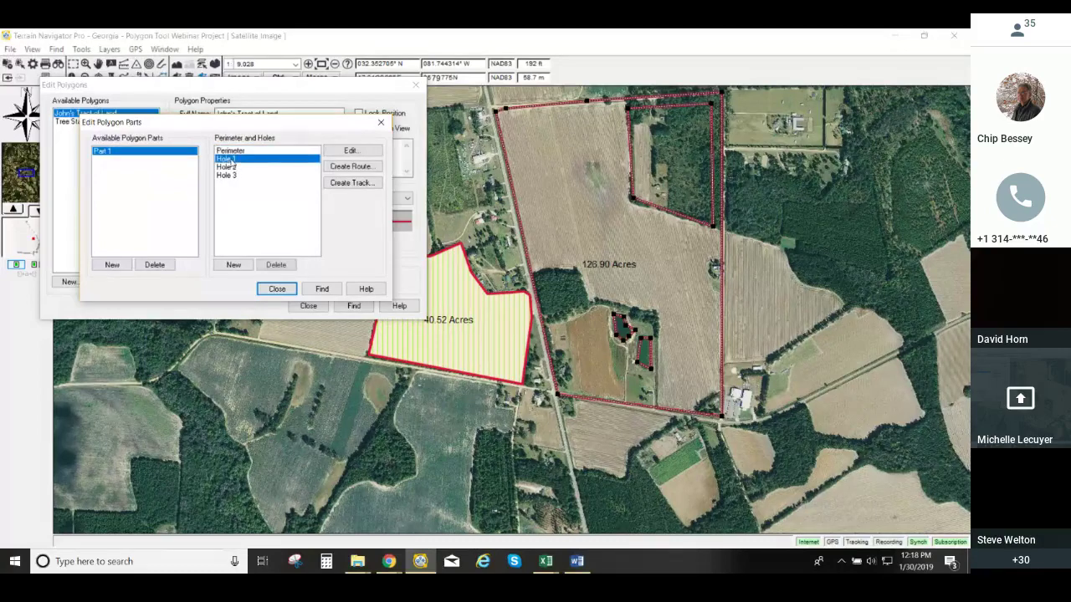
pyautogui.click(232, 167)
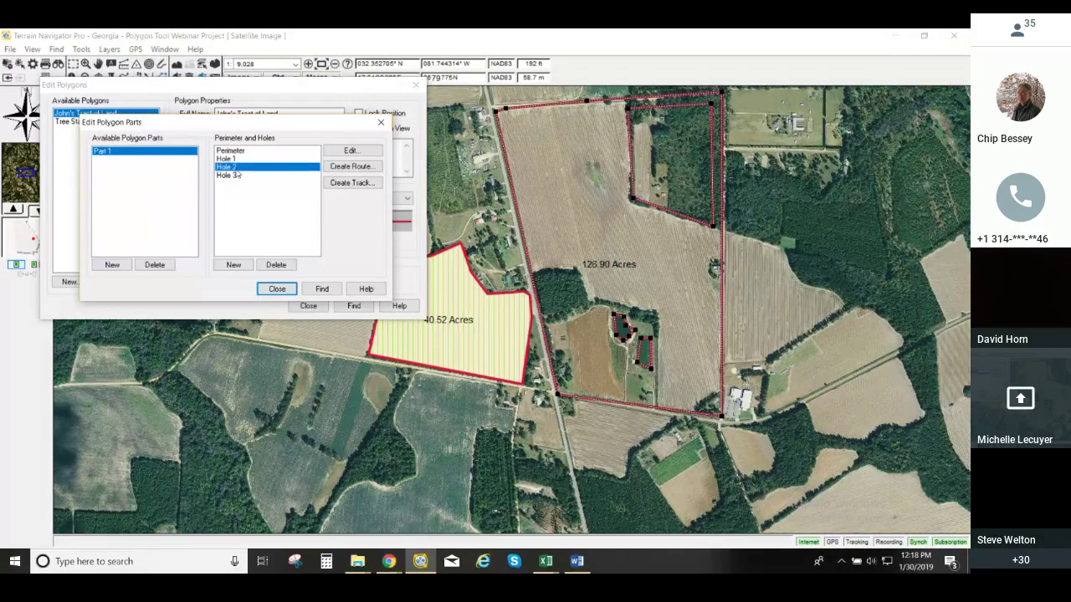
pyautogui.click(231, 176)
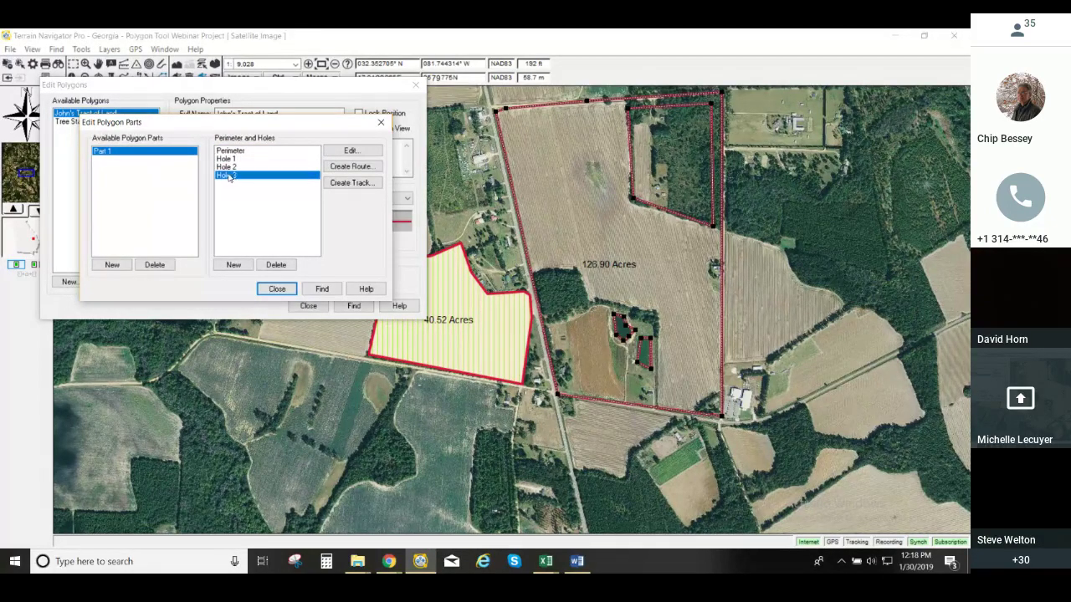
# - Create a track from the perimeter of the large polygon's Part 1, keeping the suggested track name
pyautogui.click(176, 152)
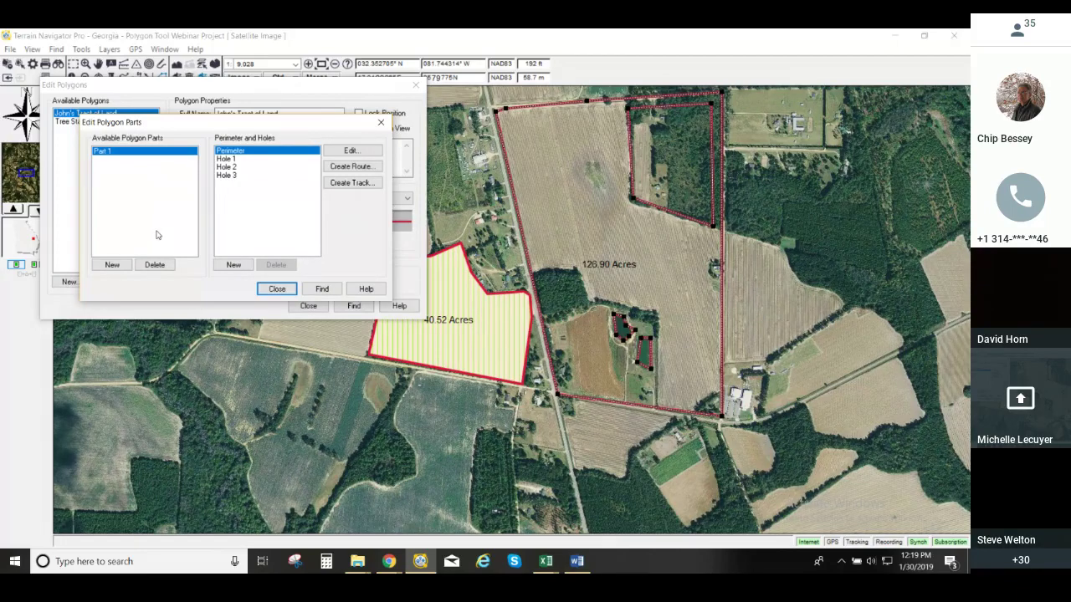
pyautogui.click(374, 189)
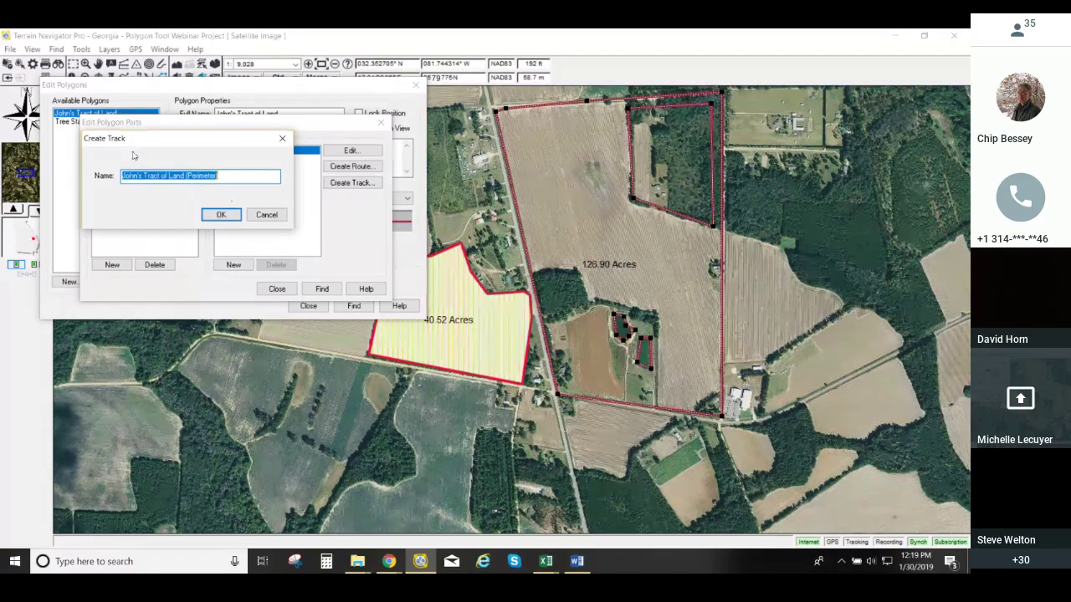
pyautogui.click(227, 216)
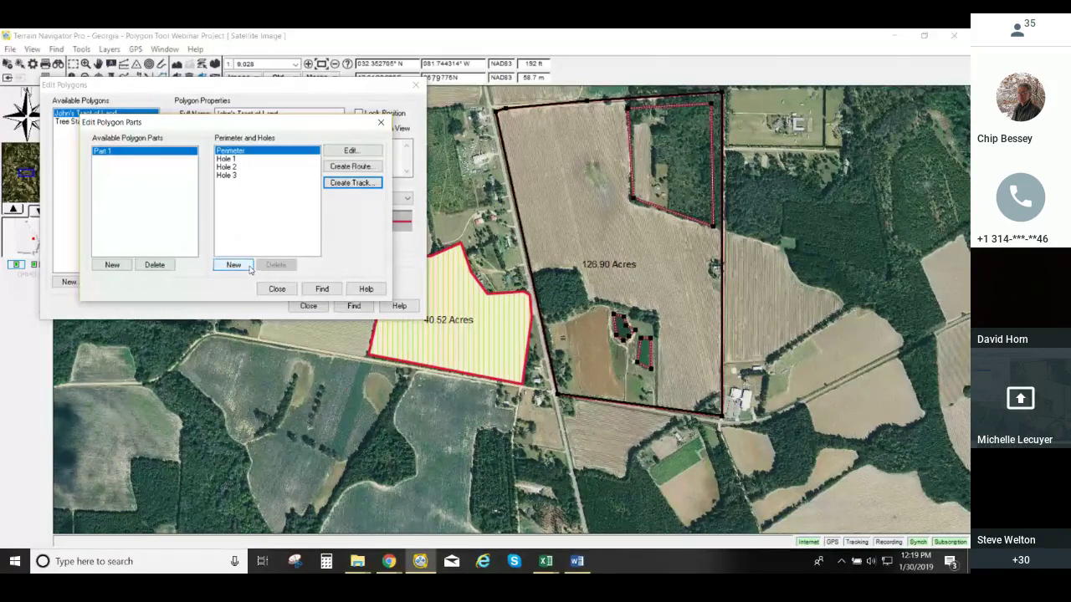
# - Hide the large eastern tract's polygon from view, select the Tree Stand polygon, and close the polygon editor
pyautogui.click(276, 290)
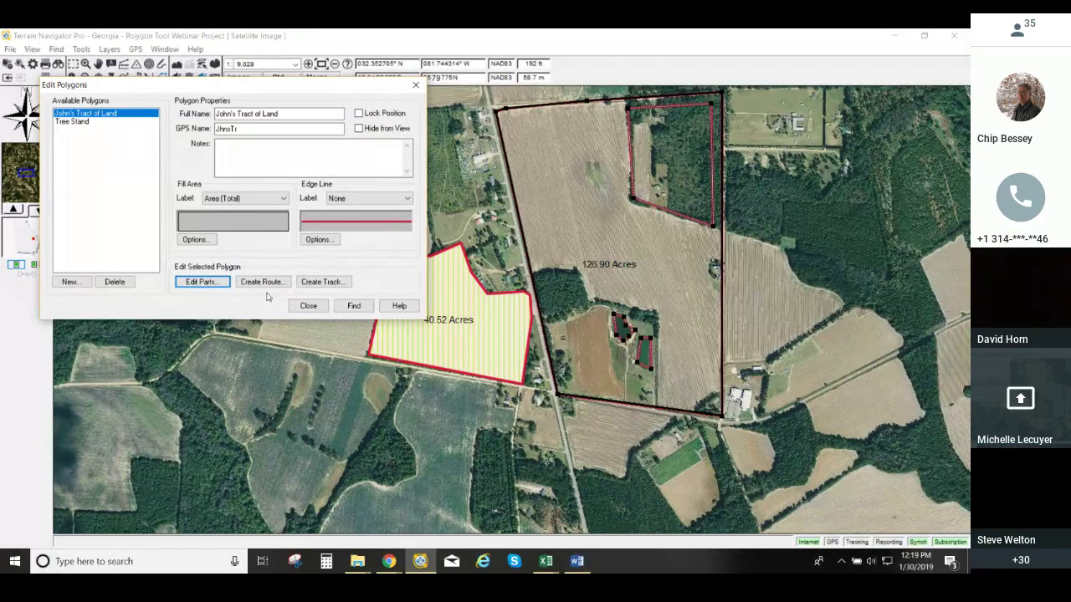
pyautogui.click(377, 131)
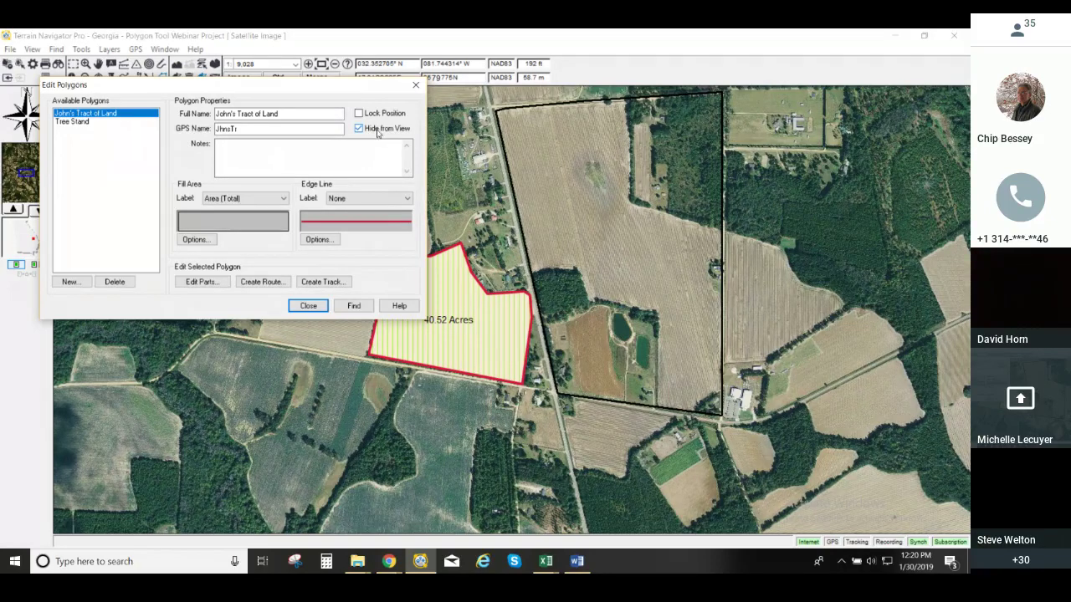
pyautogui.click(67, 122)
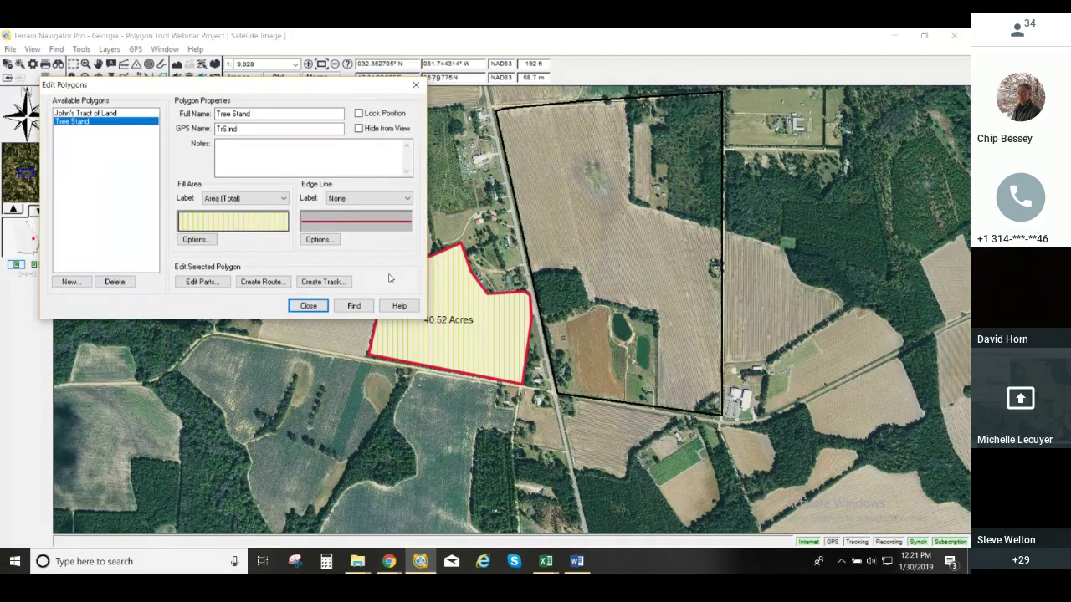
pyautogui.click(308, 306)
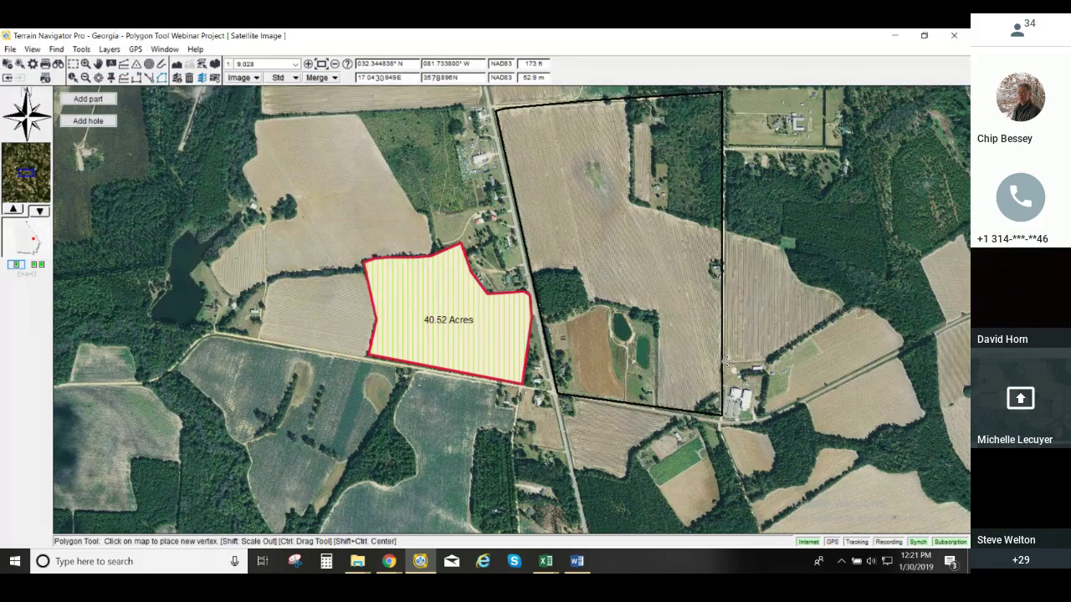
# - Draw a new polygon of about 14 acres around the wooded area east of the large tract
pyautogui.scroll(-1, 726, 362)
pyautogui.scroll(1, 768, 359)
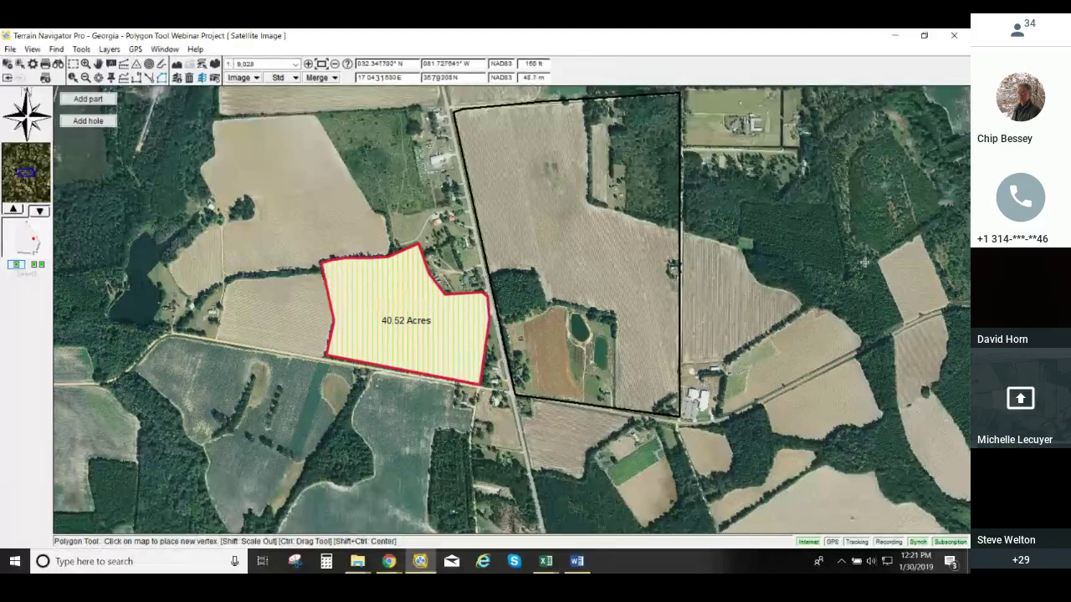
pyautogui.moveTo(807, 222)
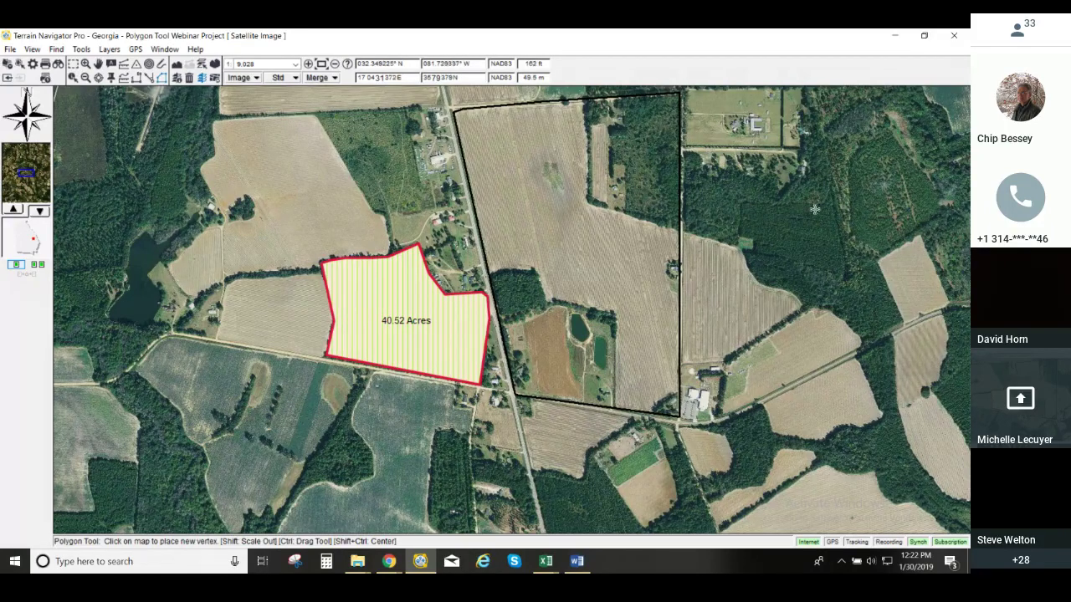
pyautogui.click(742, 199)
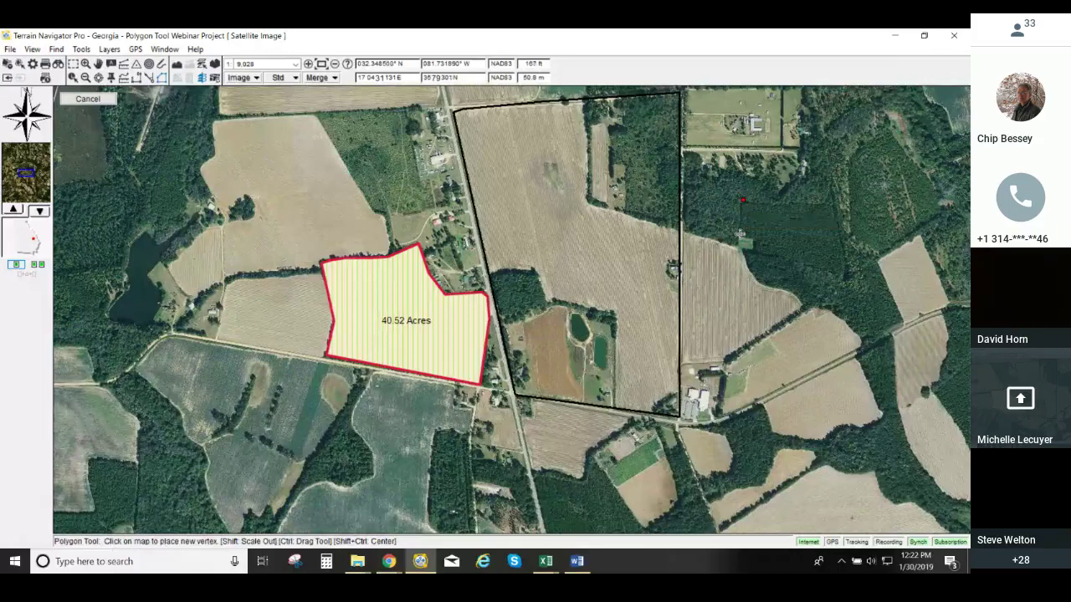
pyautogui.click(739, 233)
pyautogui.click(753, 244)
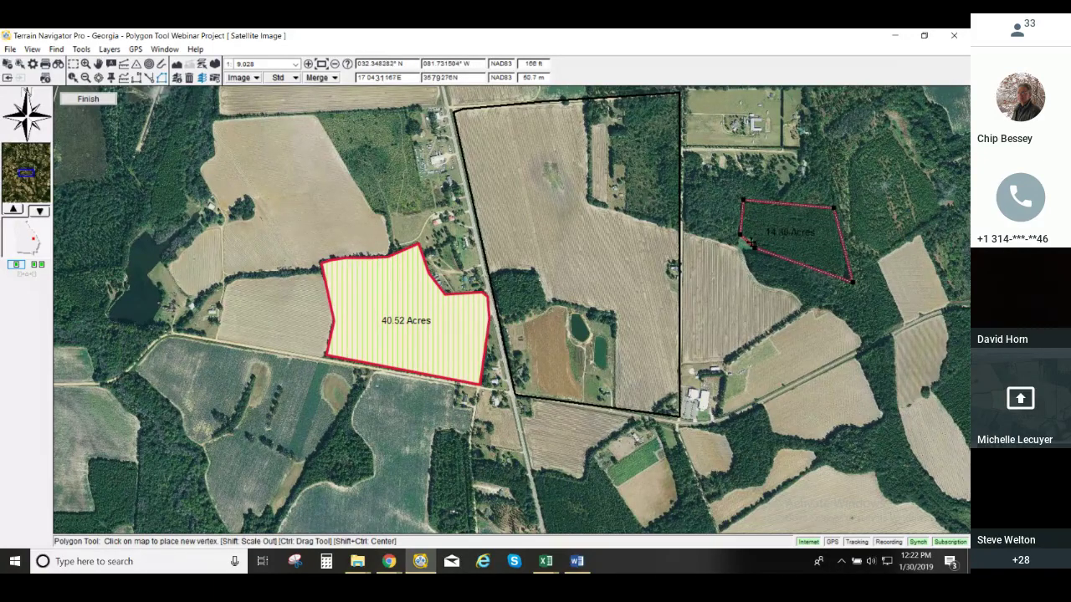
# - Place an extra vertex just west of the new wooded polygon and delete that vertex
pyautogui.moveTo(749, 242)
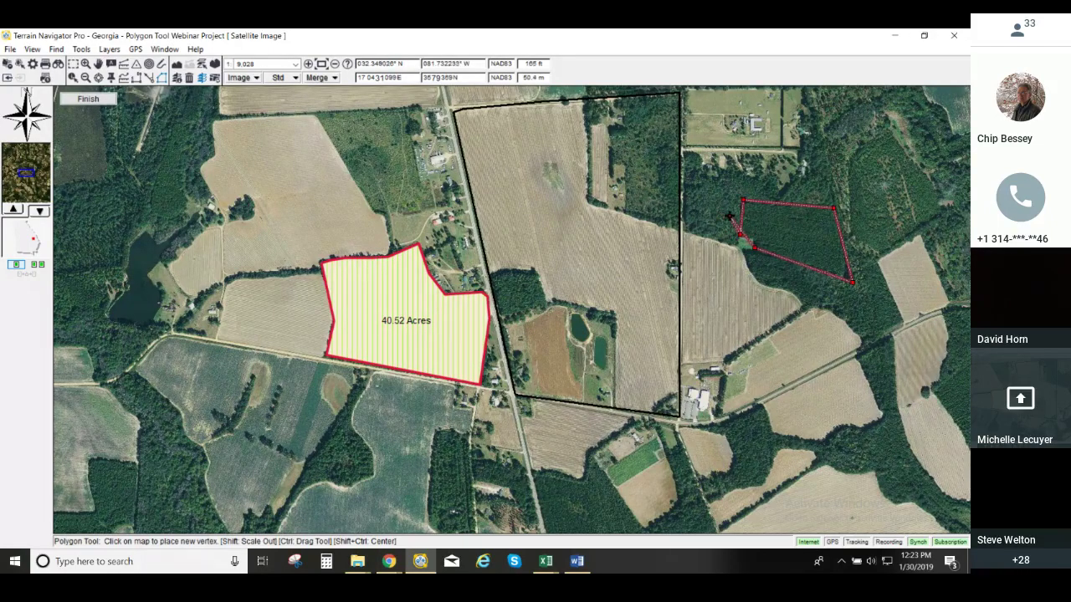
pyautogui.click(728, 216)
pyautogui.rightClick(728, 216)
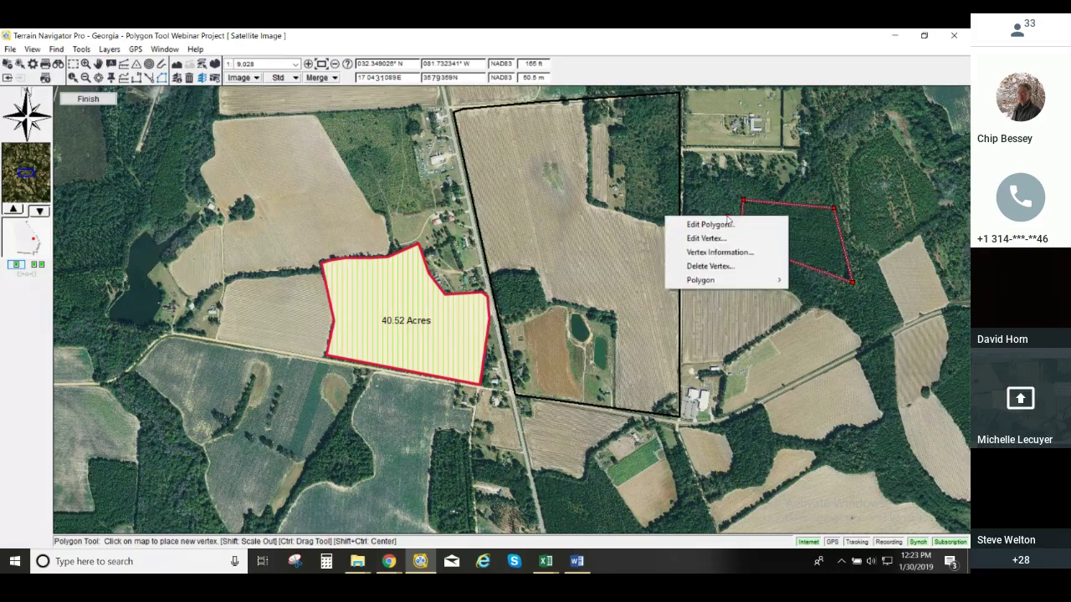
pyautogui.click(738, 268)
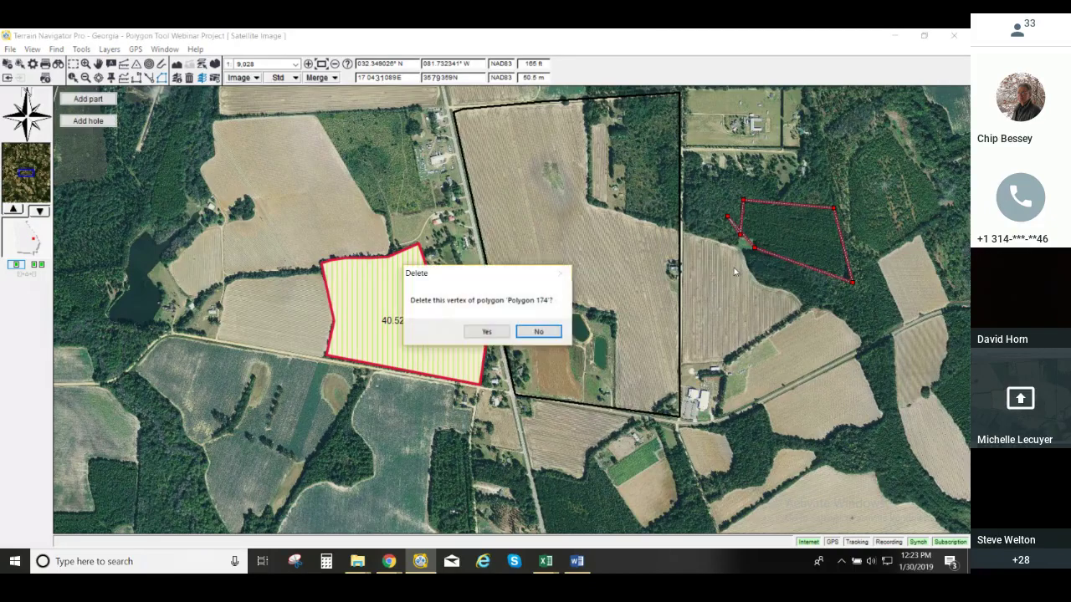
pyautogui.click(486, 332)
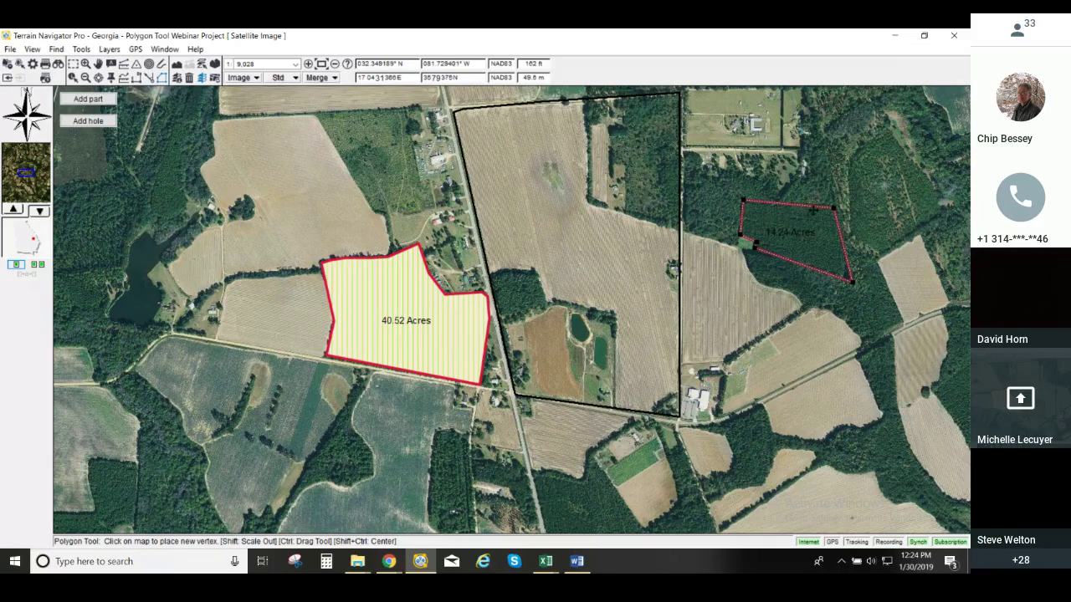
# - Edit the wooded polygon's northern edge, review the distance units, and set the bearing measurement to Quadrant
pyautogui.rightClick(804, 205)
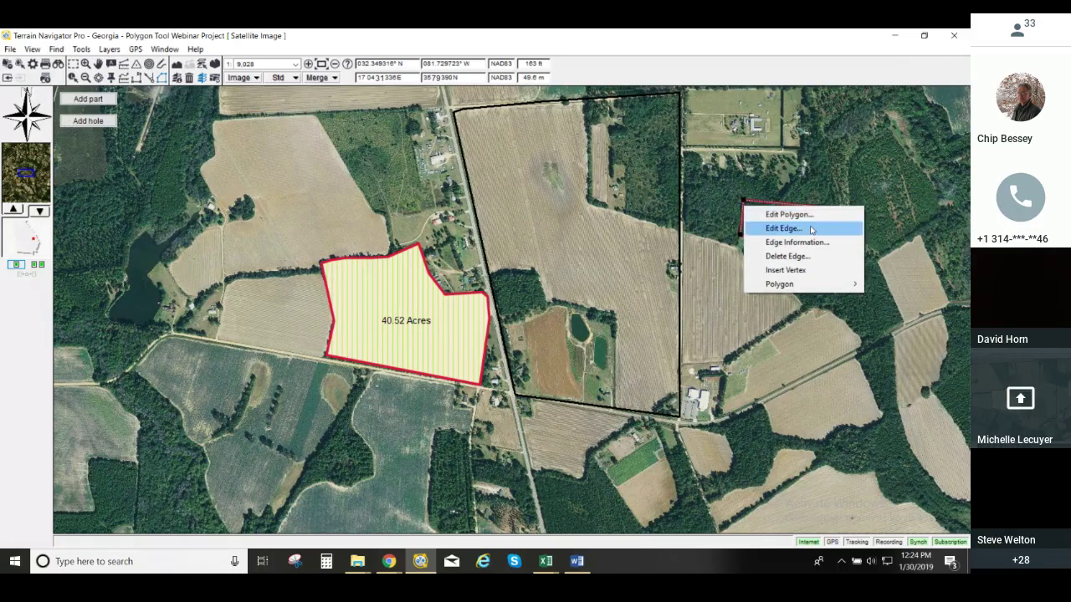
pyautogui.click(810, 229)
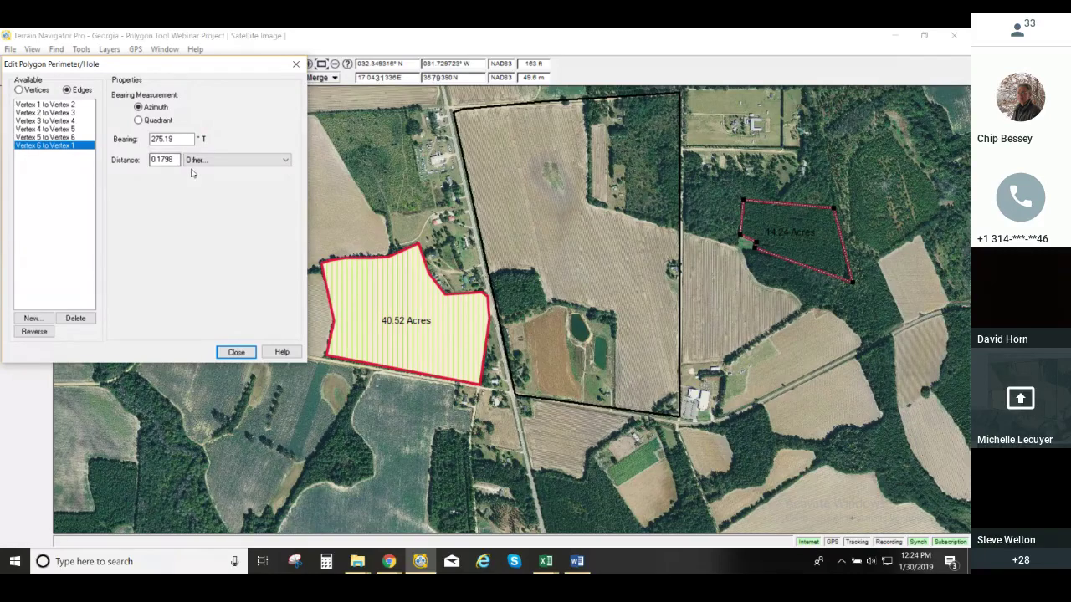
pyautogui.click(286, 161)
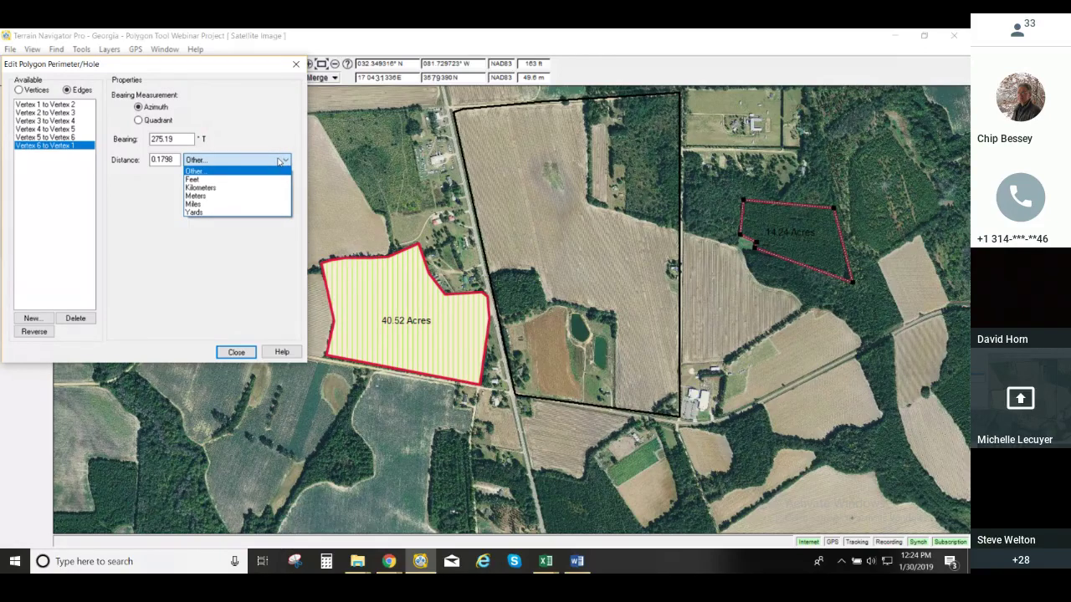
pyautogui.click(280, 162)
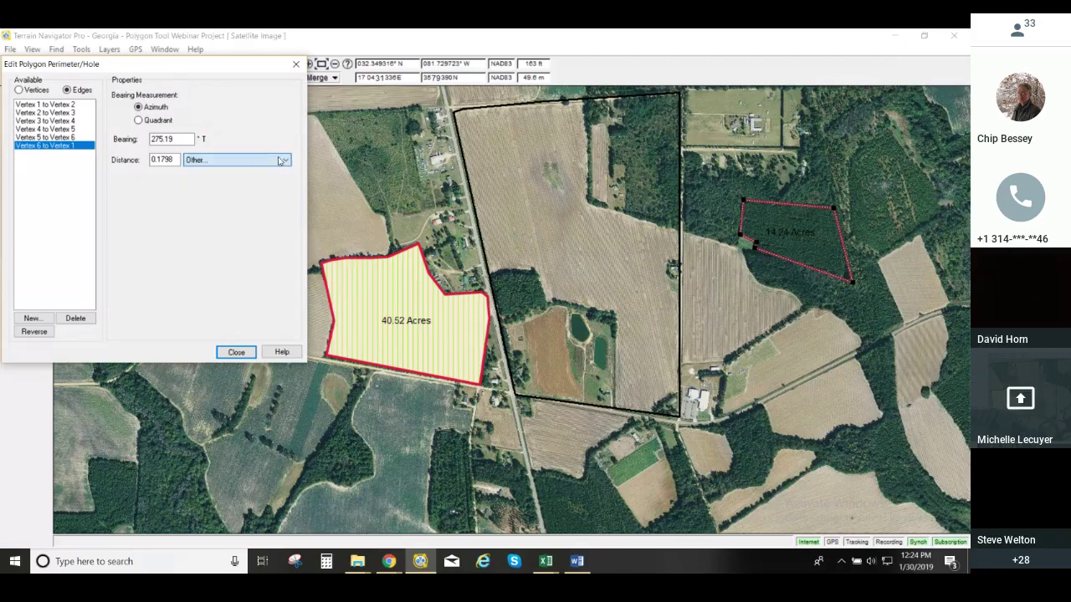
pyautogui.click(74, 145)
pyautogui.click(140, 121)
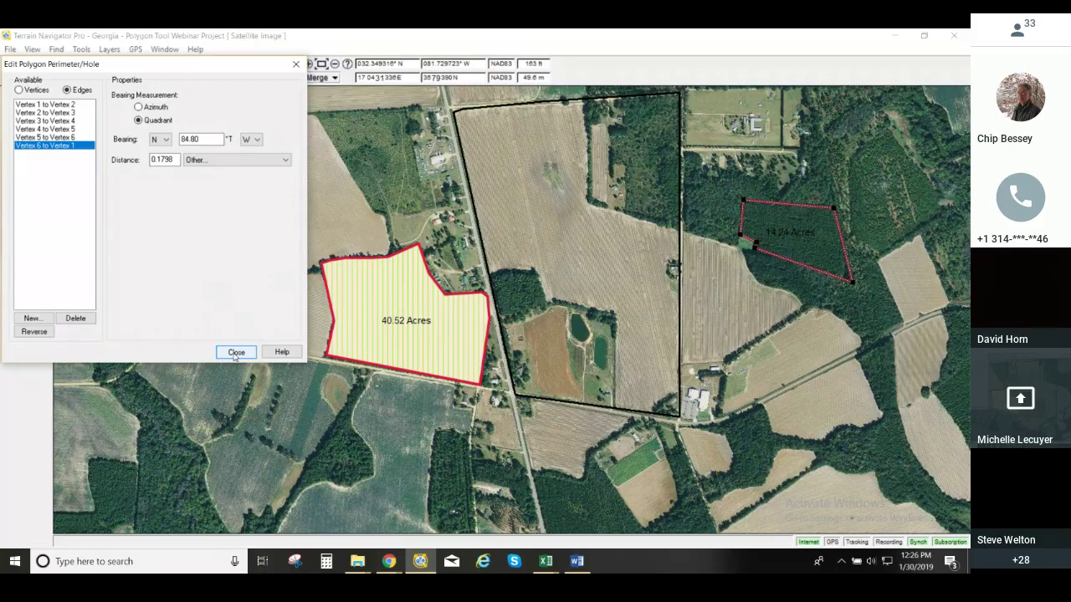
pyautogui.click(235, 352)
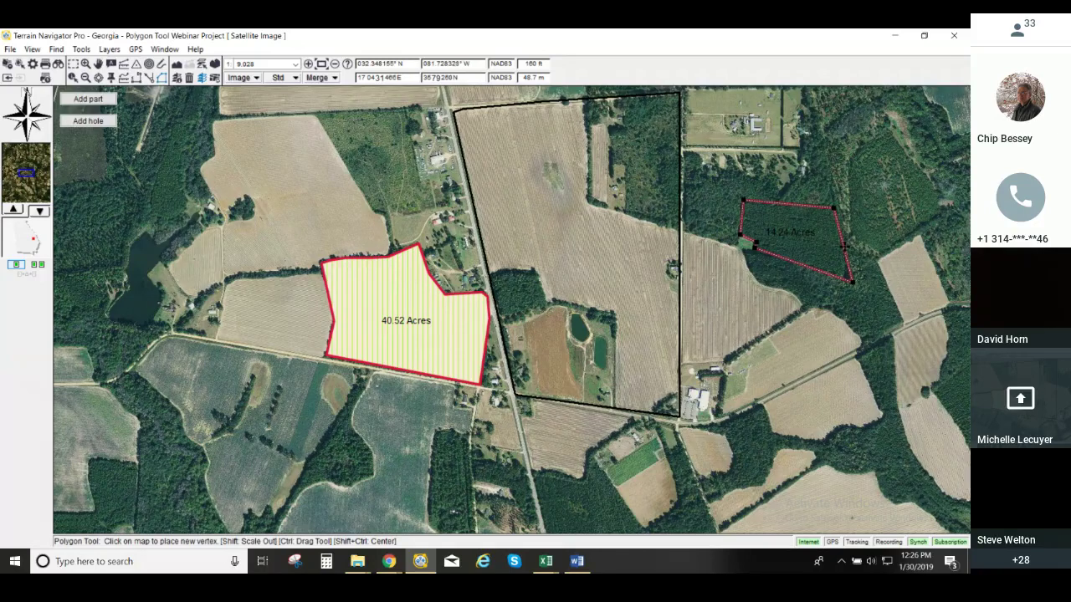
# - Examine the wooded polygon's information, including its area and perimeter, and close it
pyautogui.moveTo(844, 246)
pyautogui.rightClick(844, 247)
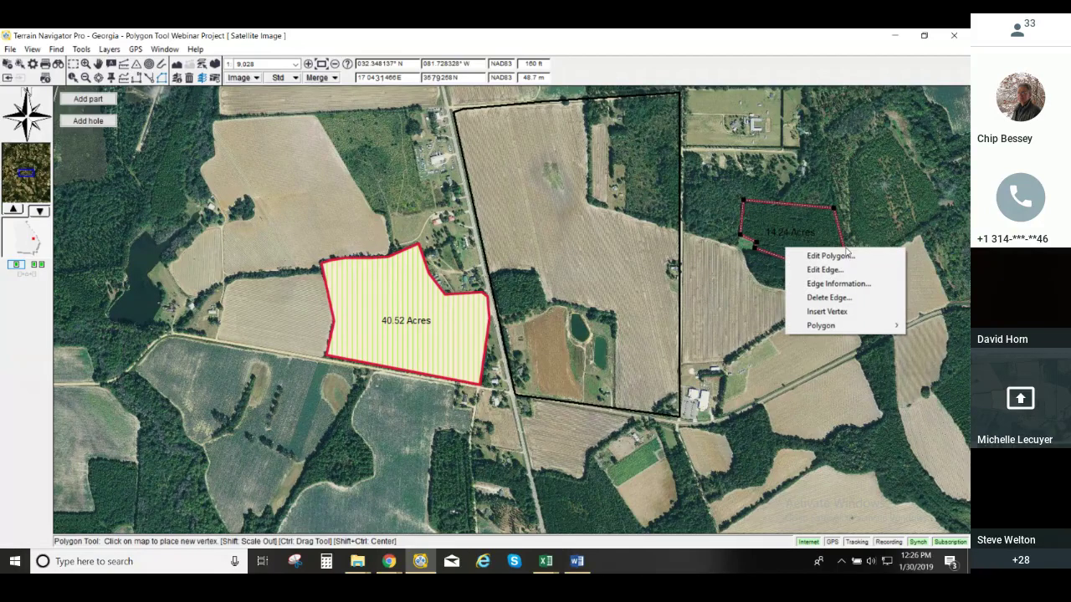
pyautogui.moveTo(856, 332)
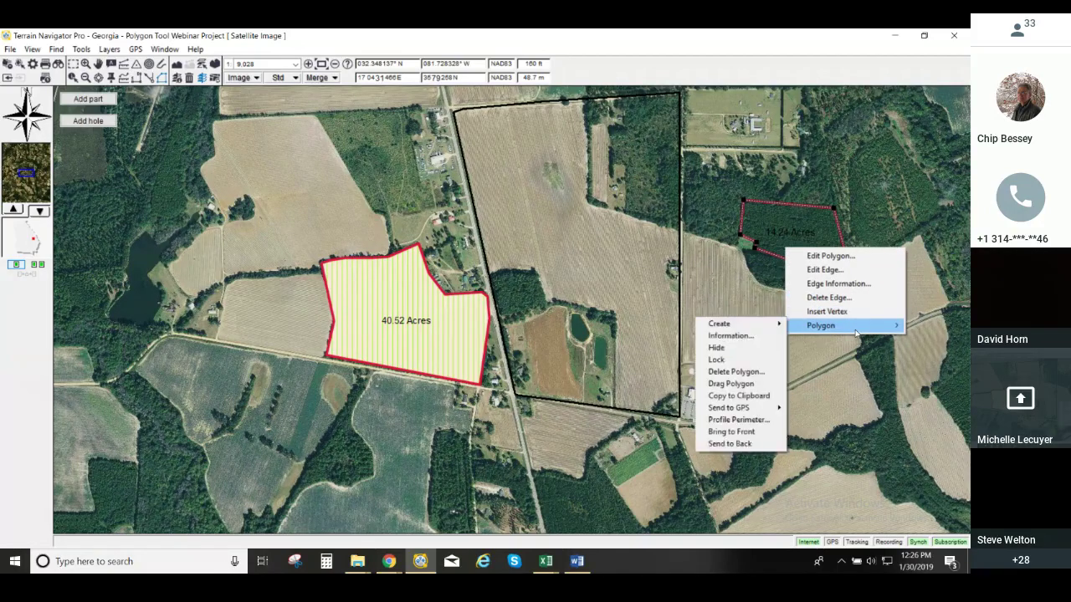
pyautogui.click(744, 336)
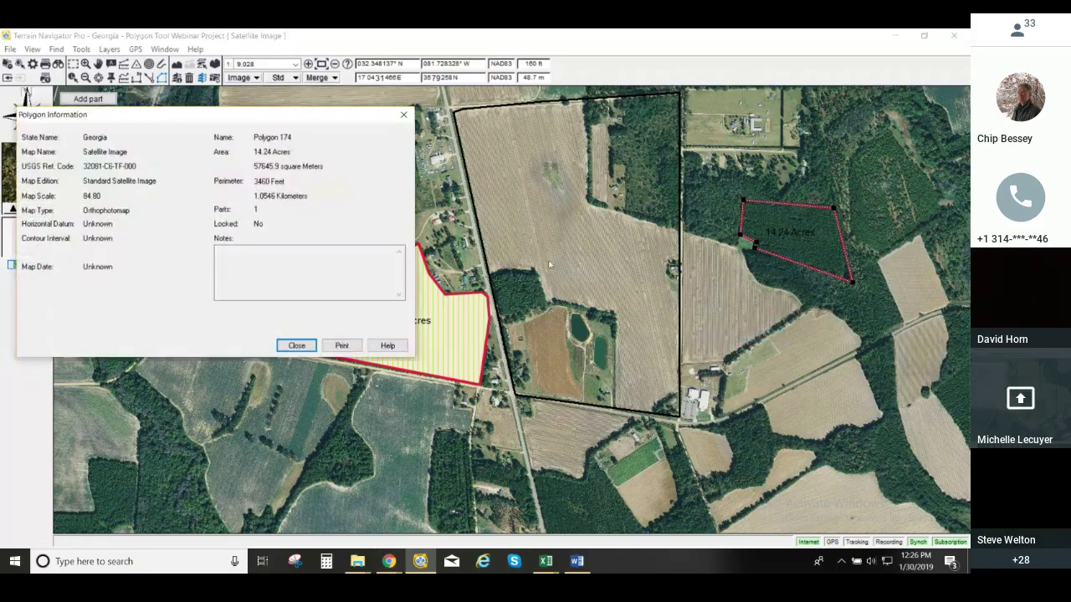
pyautogui.moveTo(304, 117); pyautogui.dragTo(377, 148)
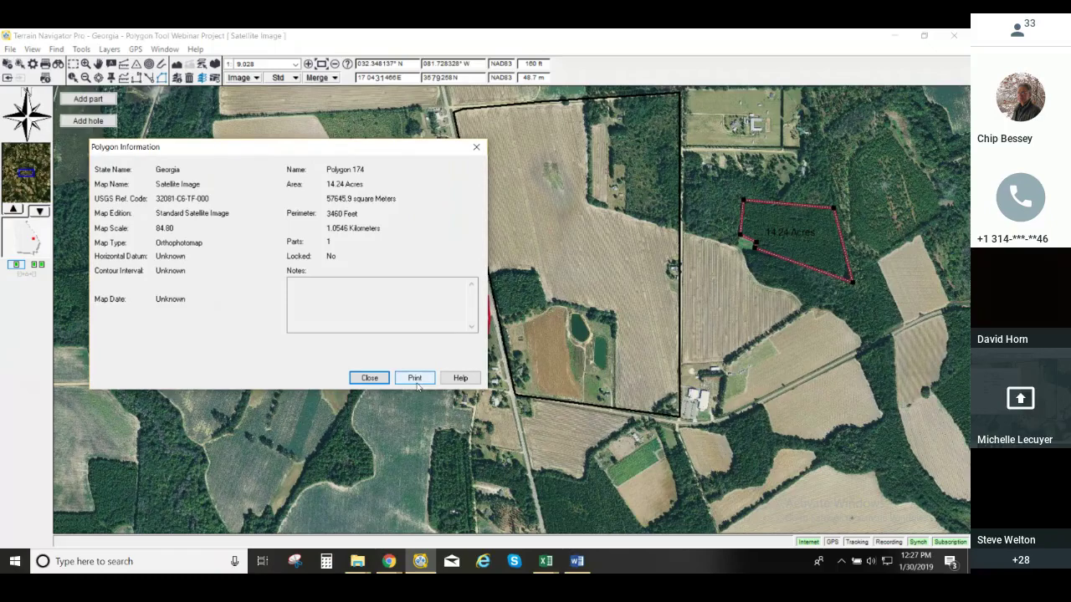
pyautogui.click(372, 378)
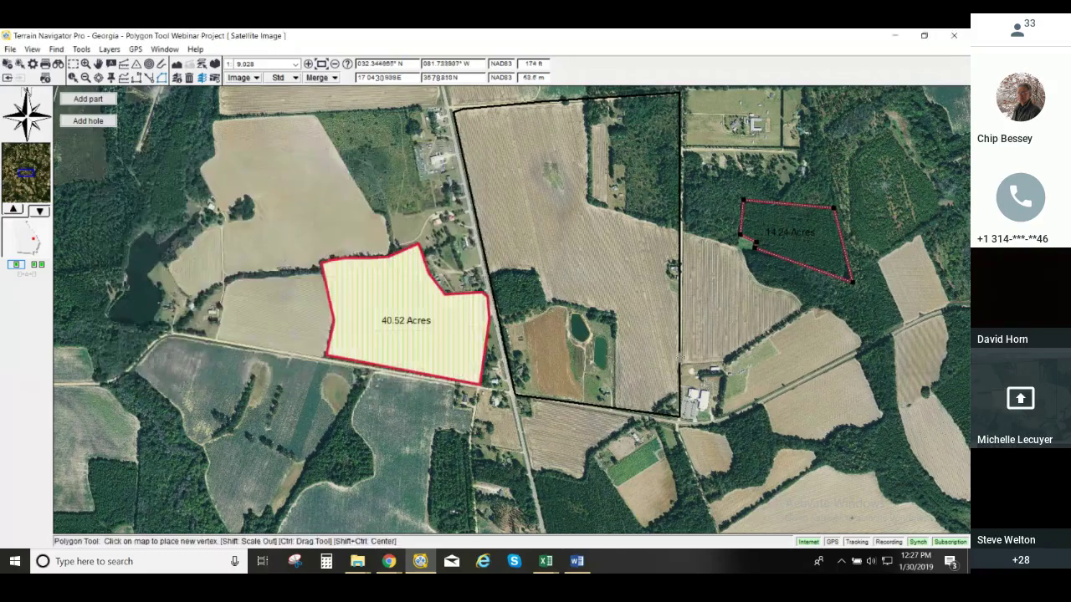
# - Examine the edge information of the wooded polygon's southern edge, try its print option, and close it
pyautogui.rightClick(777, 256)
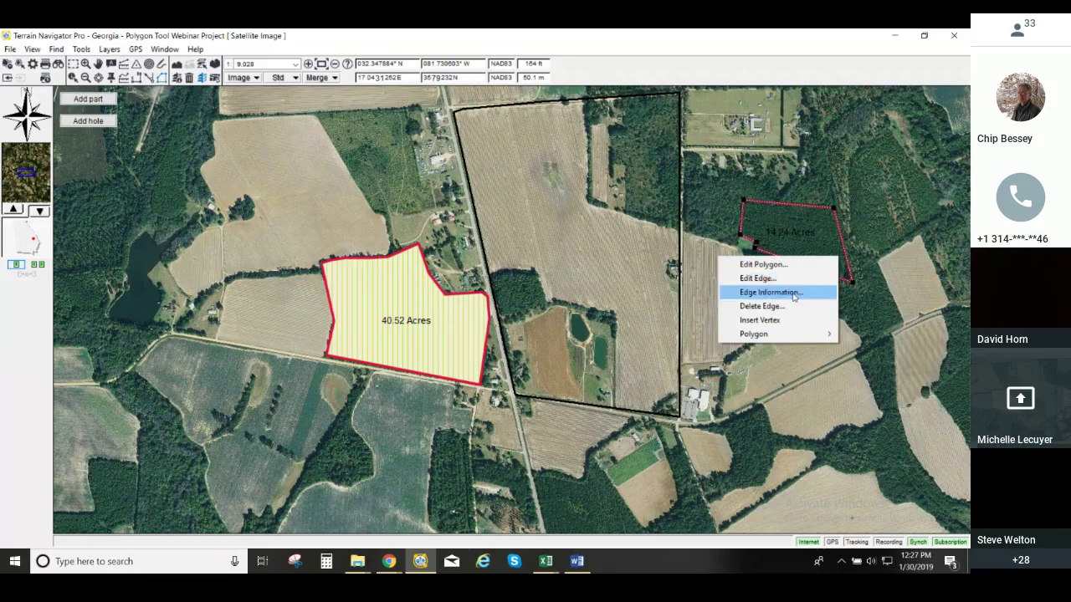
pyautogui.click(791, 293)
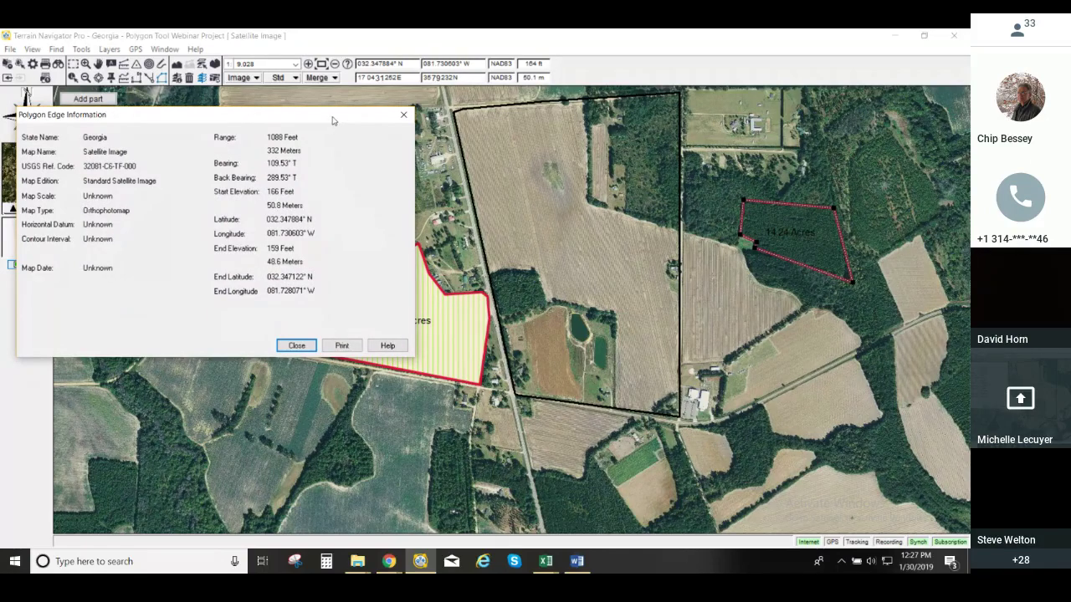
pyautogui.moveTo(333, 122); pyautogui.dragTo(349, 125)
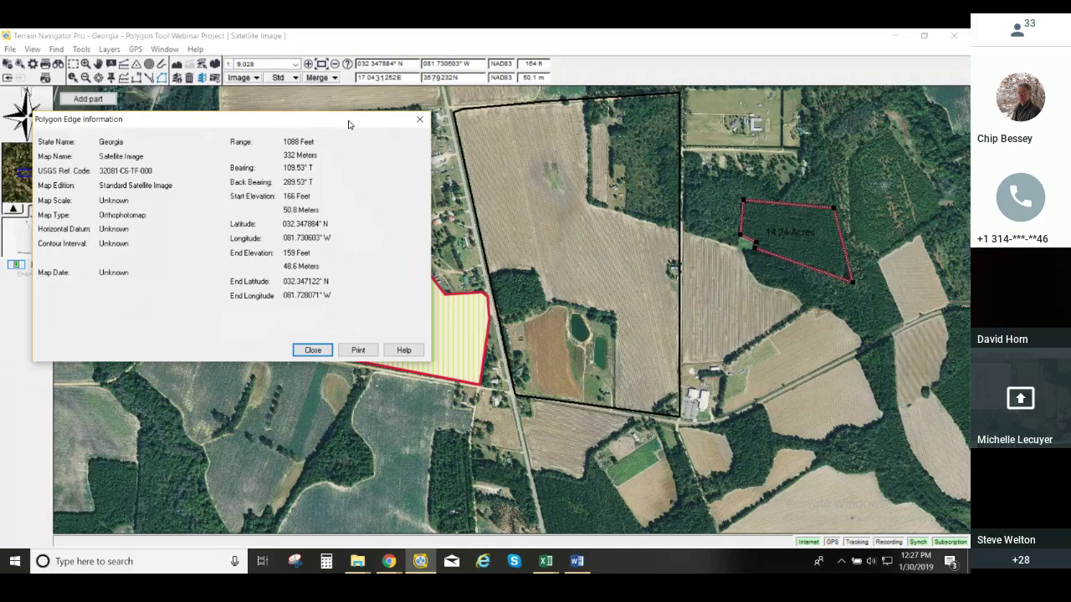
pyautogui.moveTo(349, 124); pyautogui.dragTo(349, 124)
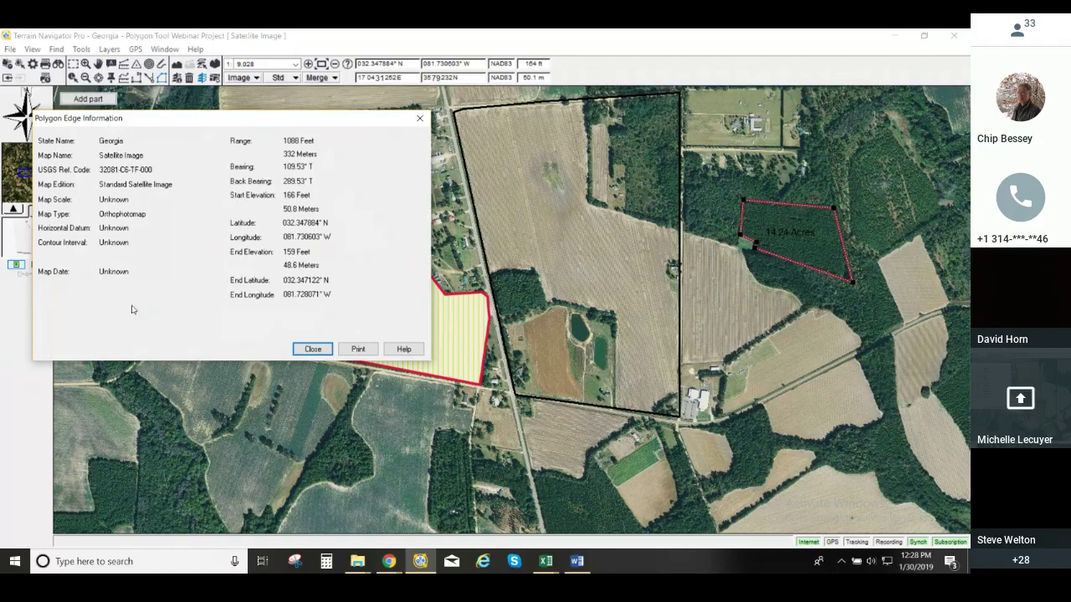
pyautogui.click(360, 350)
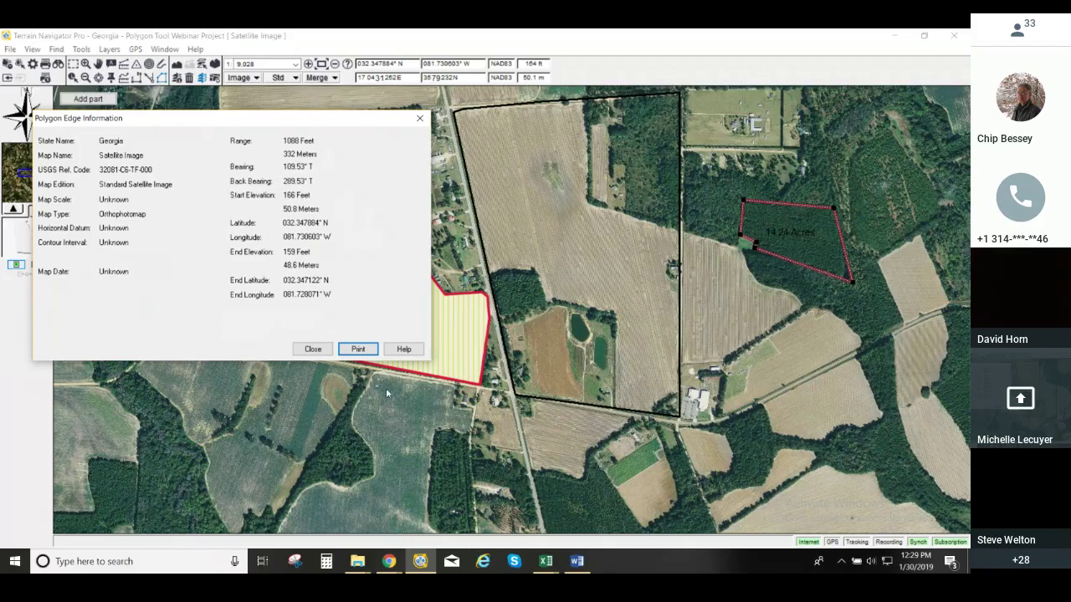
pyautogui.click(307, 350)
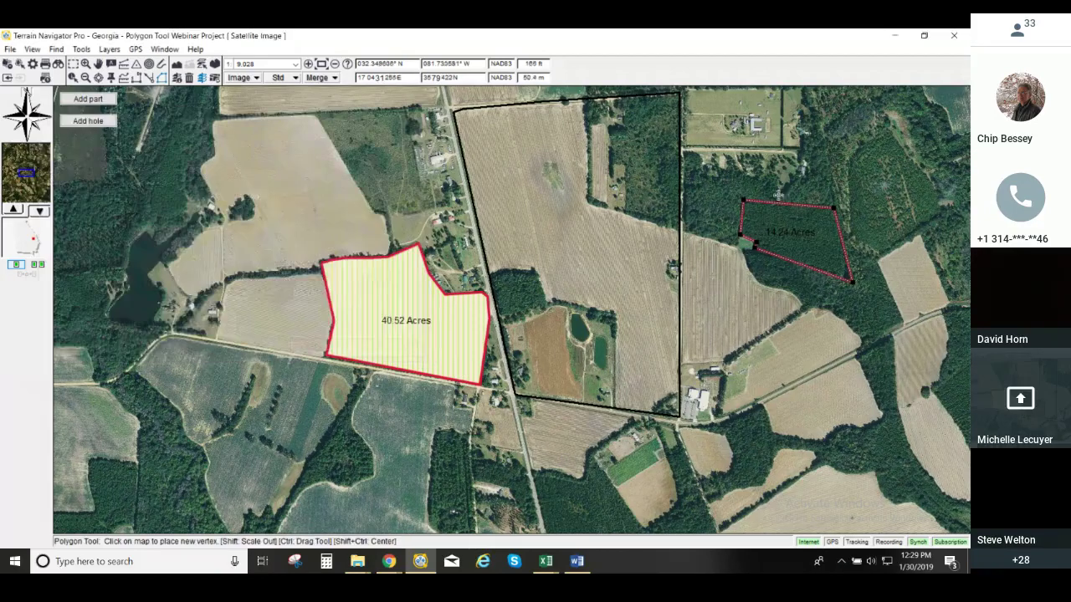
# - Insert a vertex on the wooded polygon's northern edge
pyautogui.rightClick(777, 205)
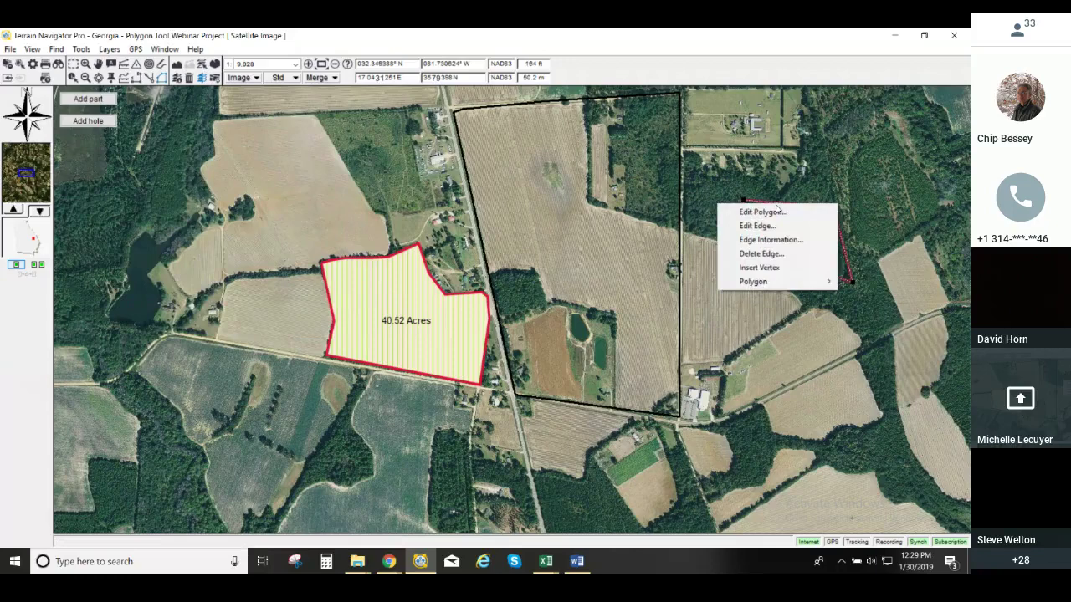
pyautogui.click(787, 268)
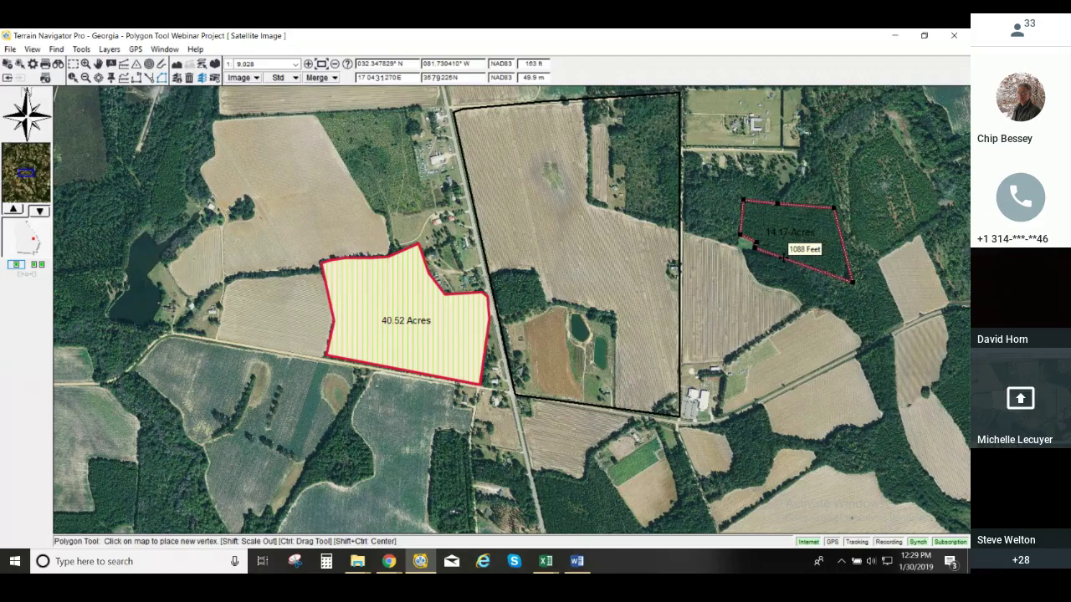
pyautogui.click(784, 260)
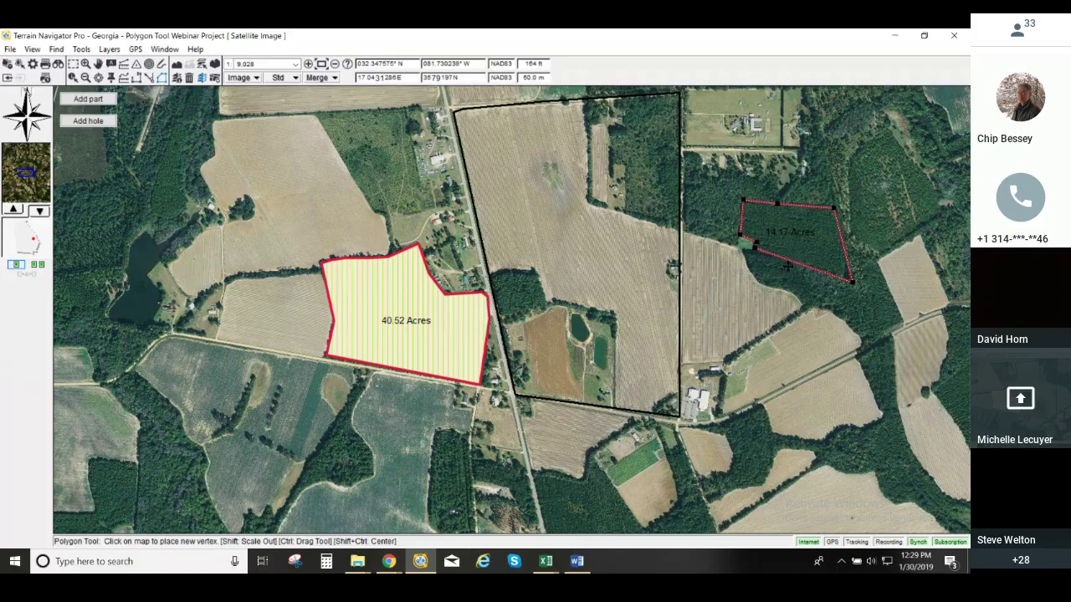
# - Enable dragging for the wooded polygon, move it south past the road, and return it to its original tract
pyautogui.rightClick(790, 262)
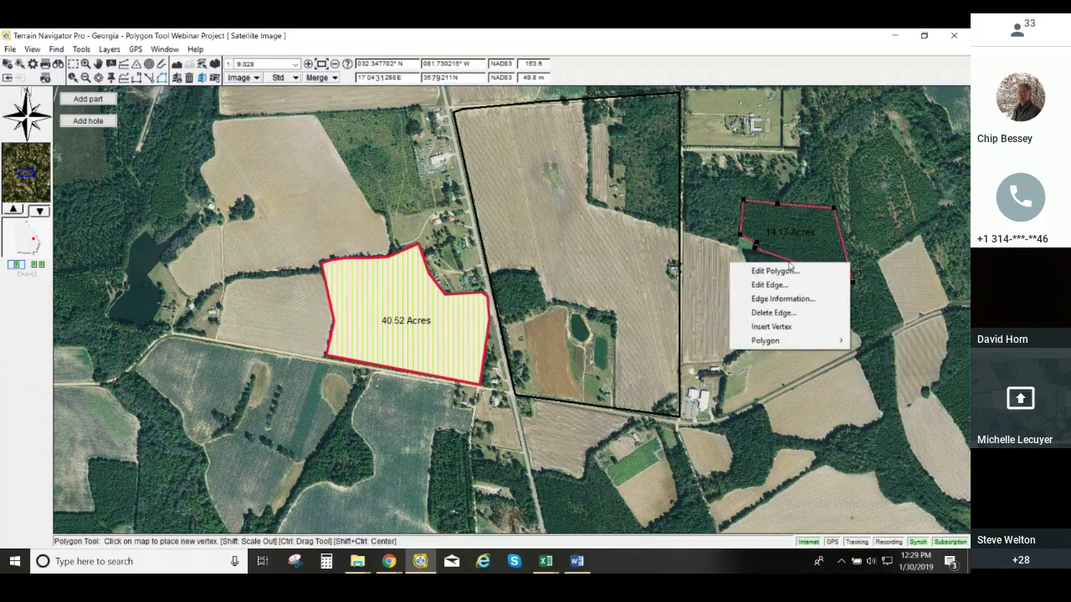
pyautogui.moveTo(790, 343)
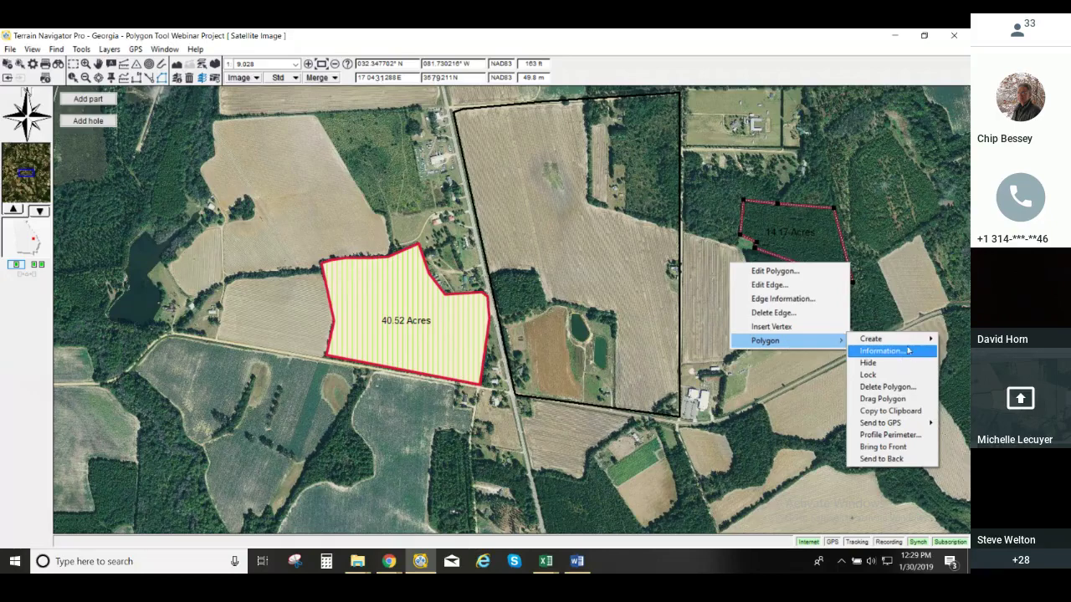
pyautogui.moveTo(908, 344)
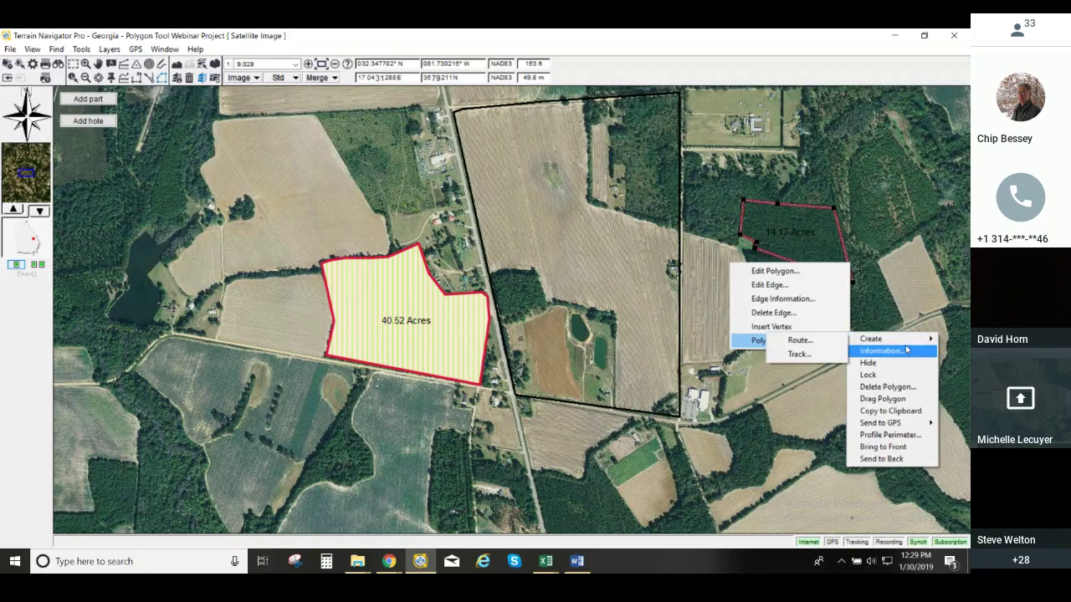
pyautogui.click(916, 401)
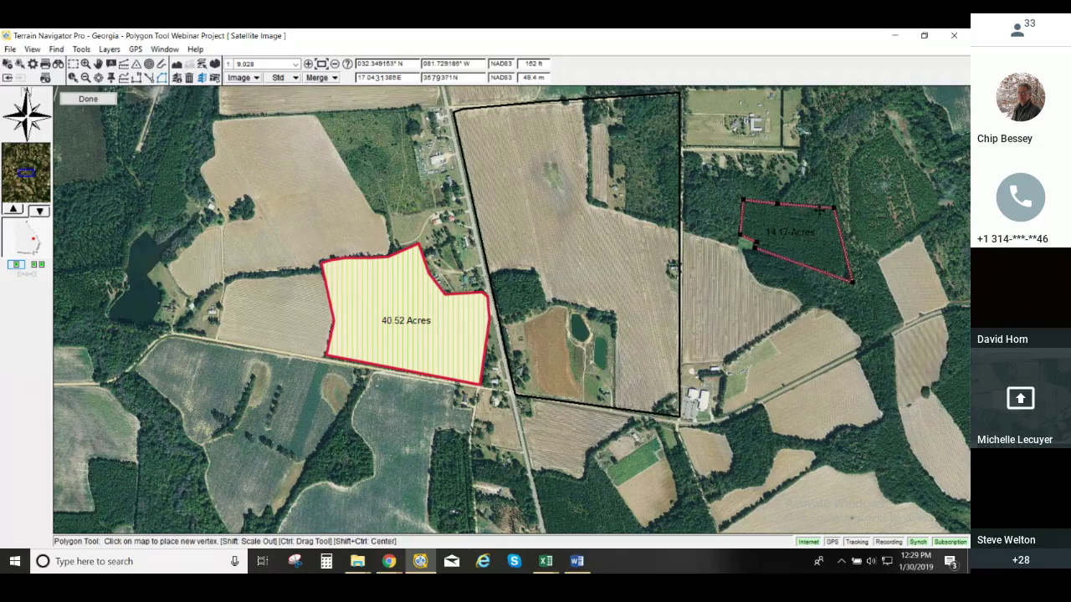
pyautogui.moveTo(819, 211); pyautogui.dragTo(600, 470)
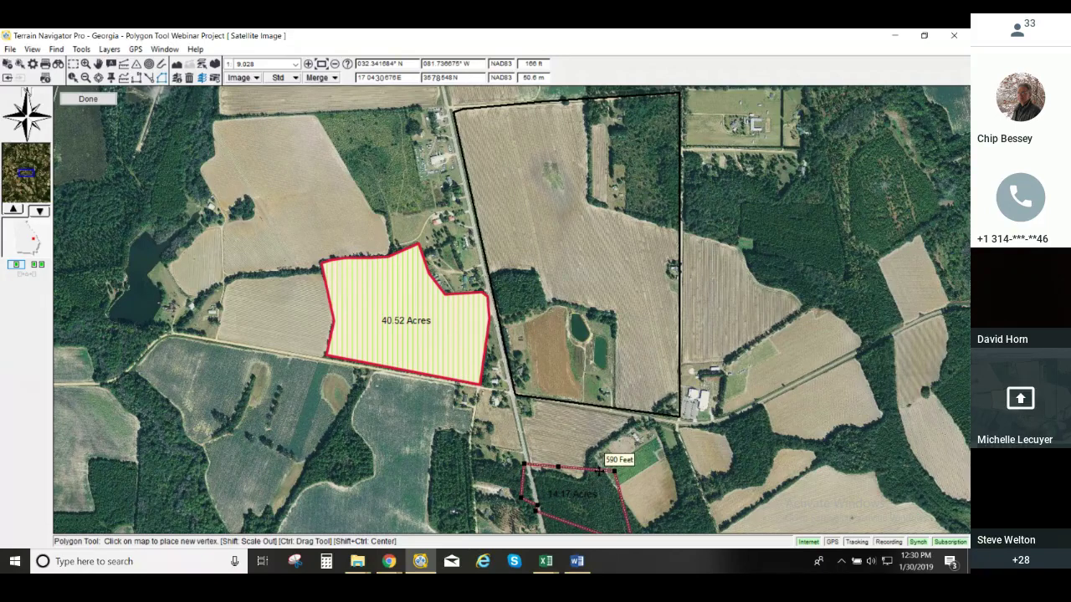
pyautogui.moveTo(599, 470); pyautogui.dragTo(819, 210)
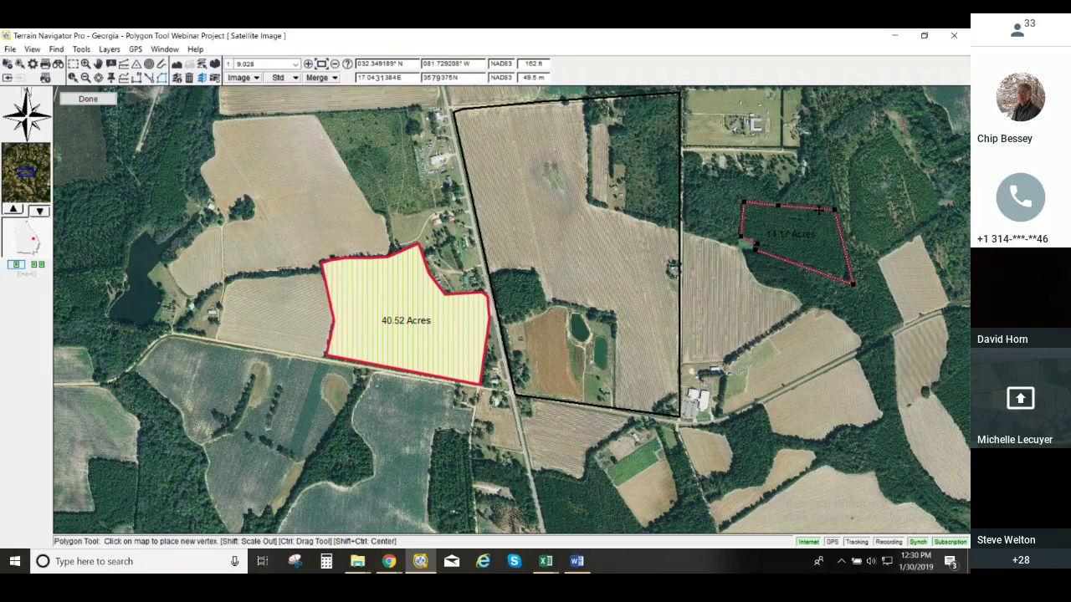
# - Copy the wooded polygon to the clipboard
pyautogui.rightClick(840, 233)
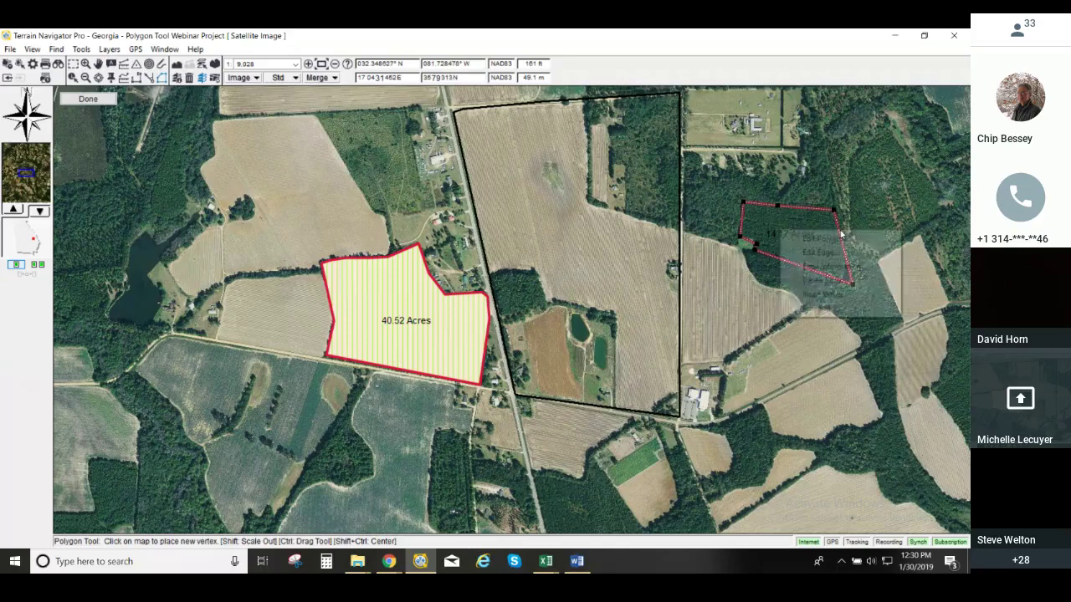
pyautogui.moveTo(842, 310)
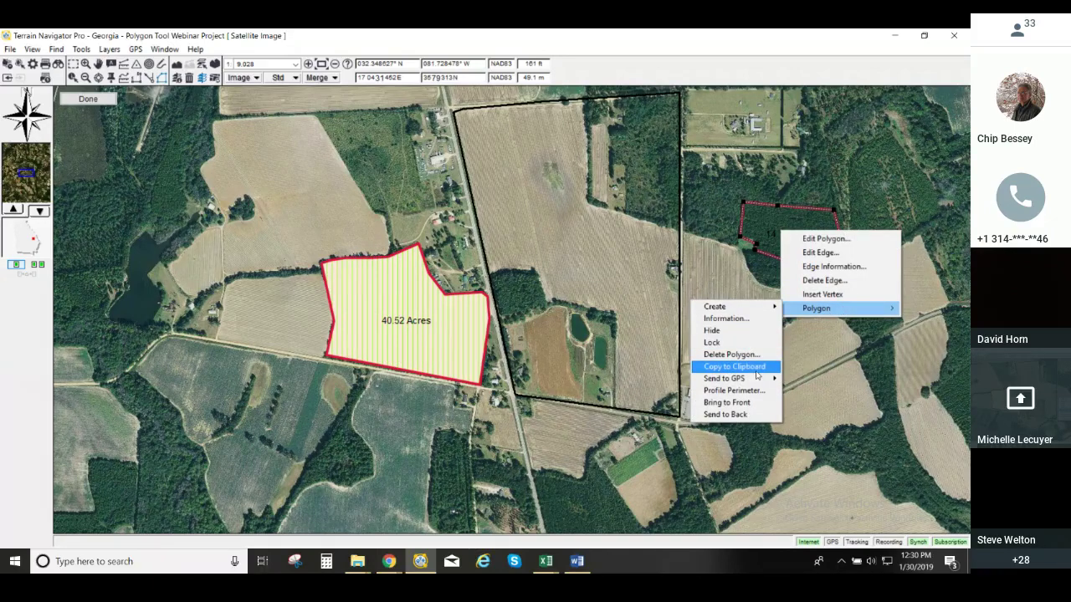
pyautogui.click(755, 371)
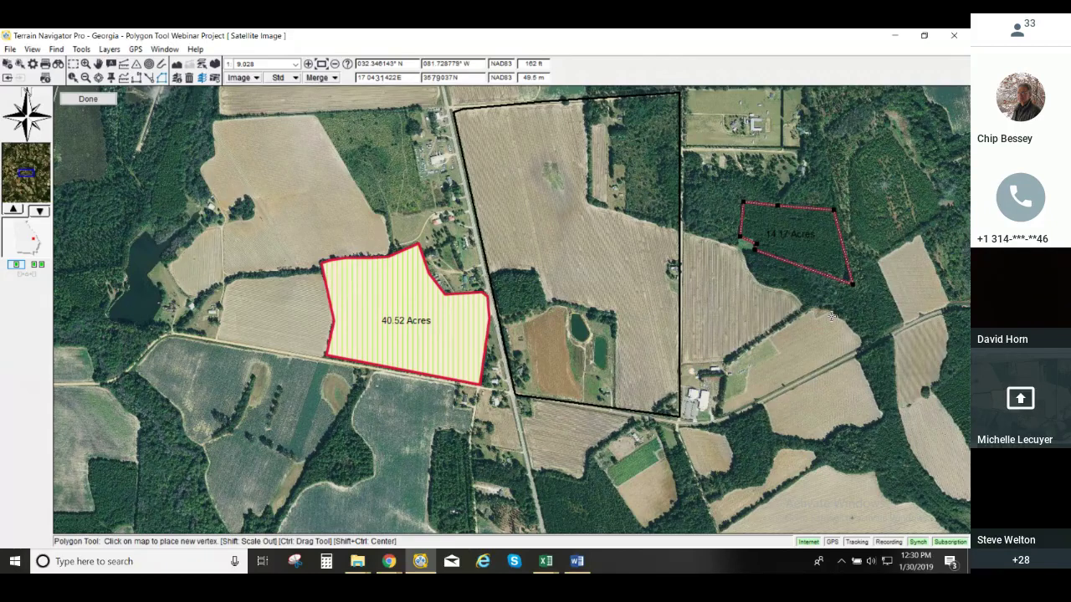
pyautogui.moveTo(830, 269)
pyautogui.rightClick(229, 174)
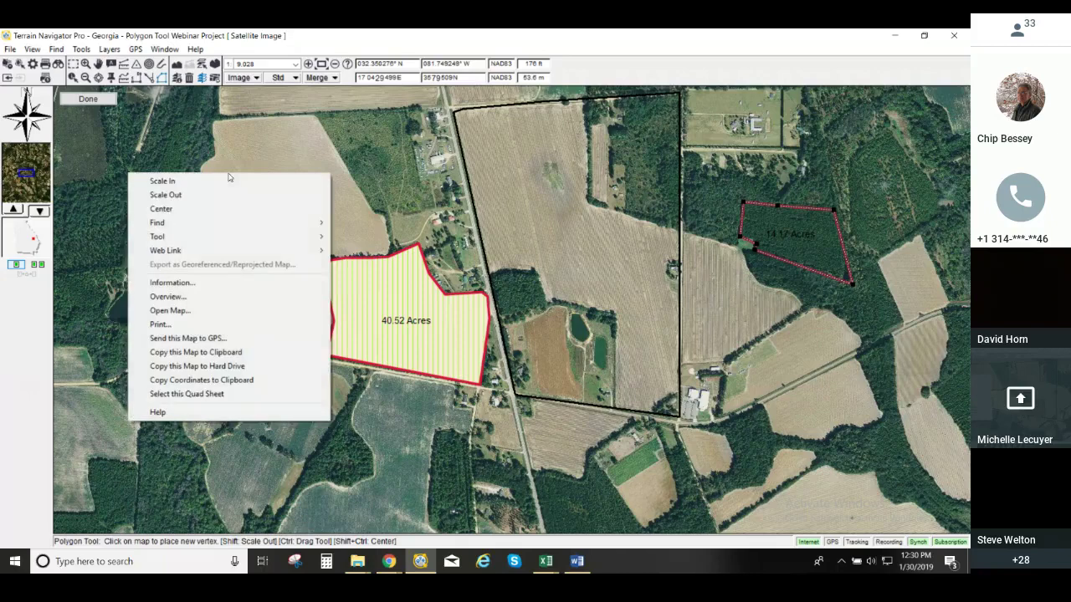
pyautogui.click(231, 149)
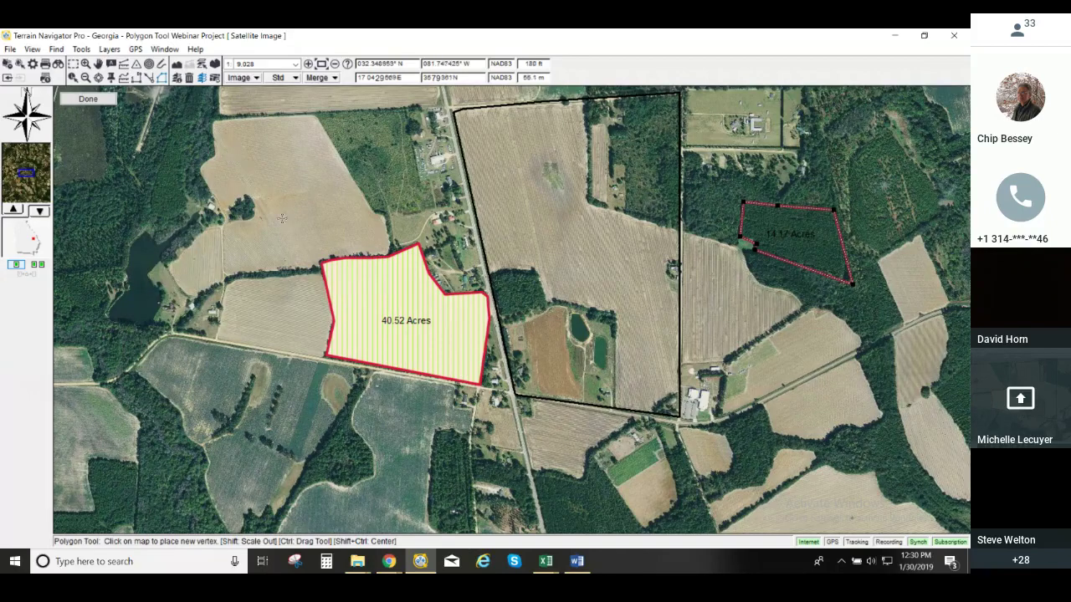
pyautogui.click(34, 49)
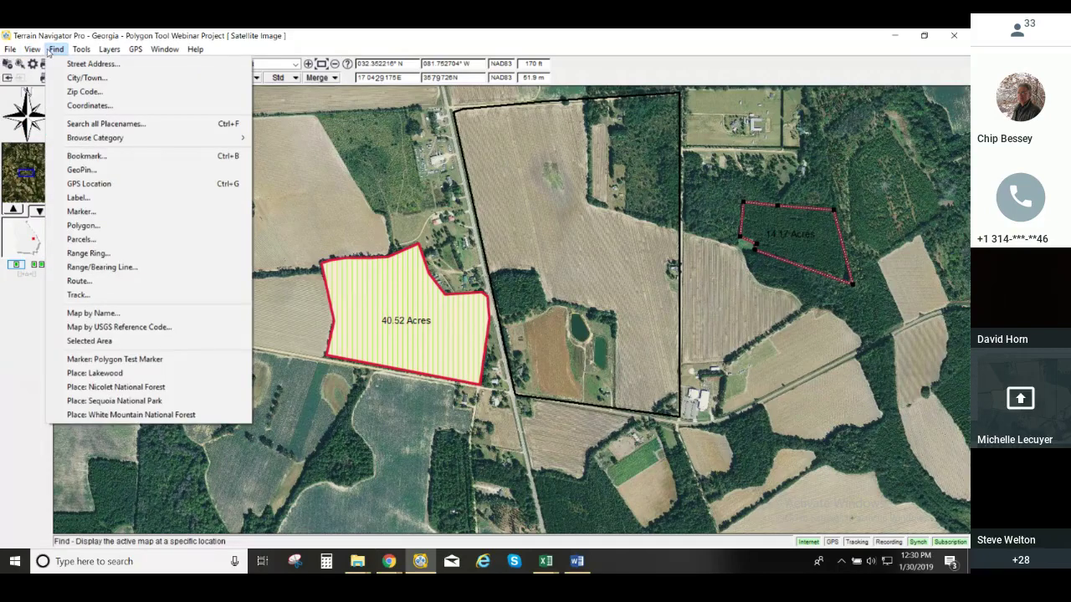
pyautogui.click(48, 51)
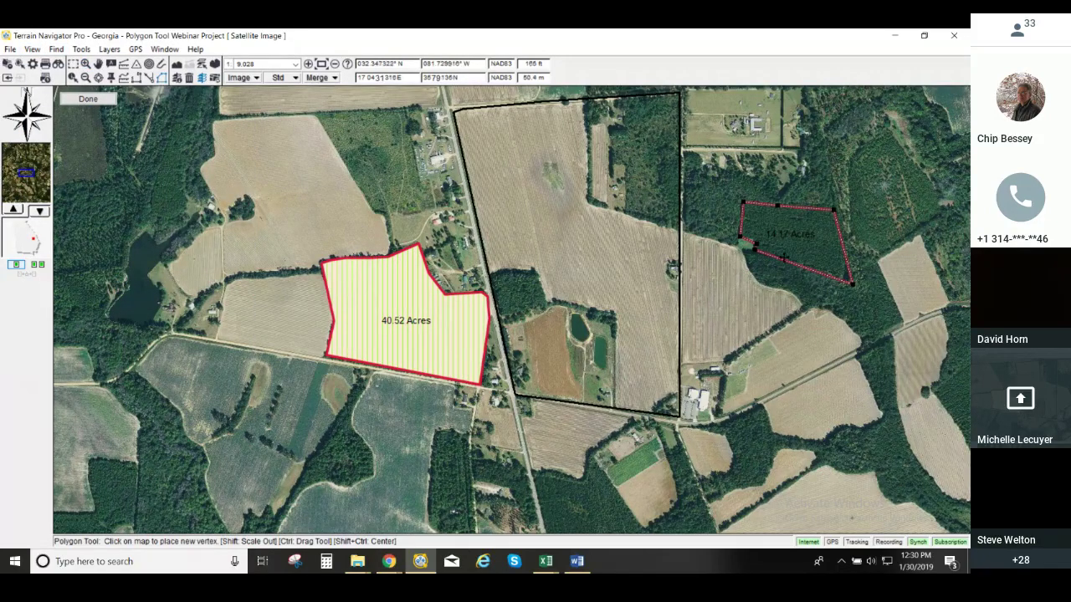
# - Copy the wooded polygon to the clipboard again, paste it, and place the duplicate slightly south, overlapping the original
pyautogui.rightClick(795, 208)
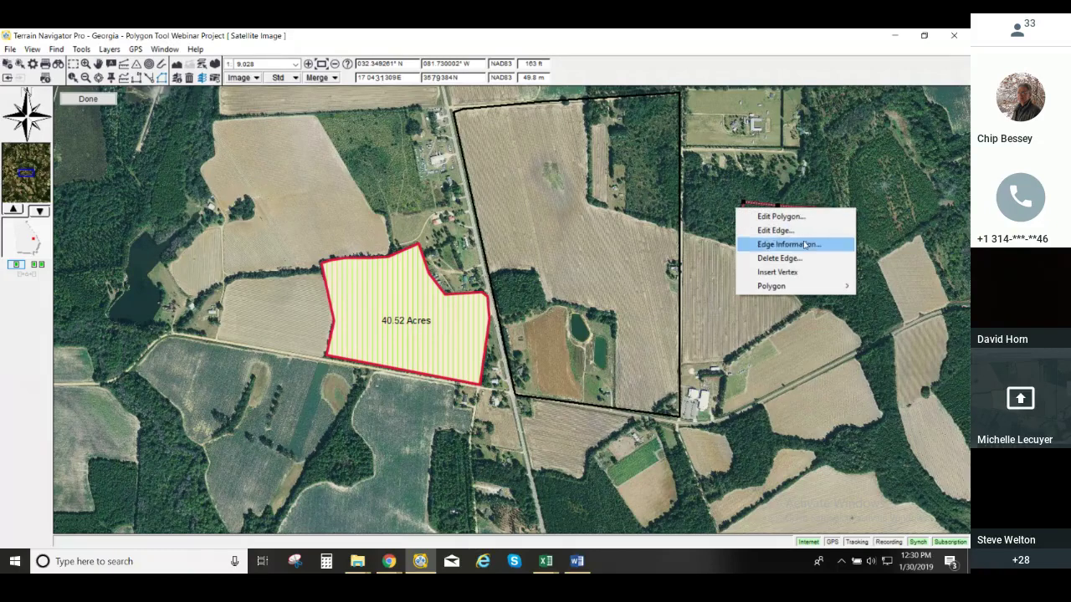
pyautogui.moveTo(815, 286)
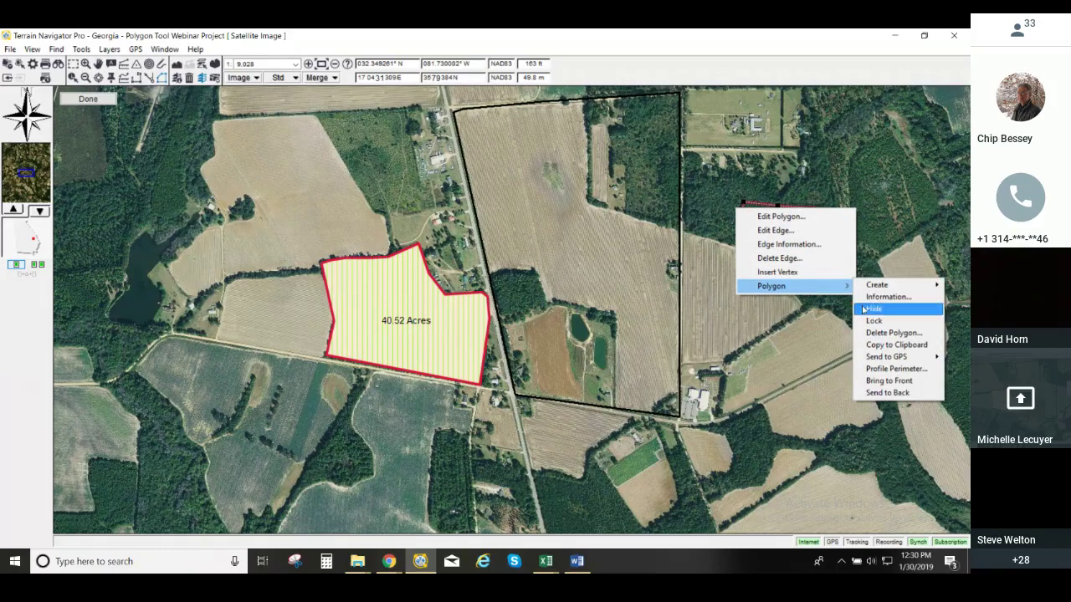
pyautogui.click(879, 346)
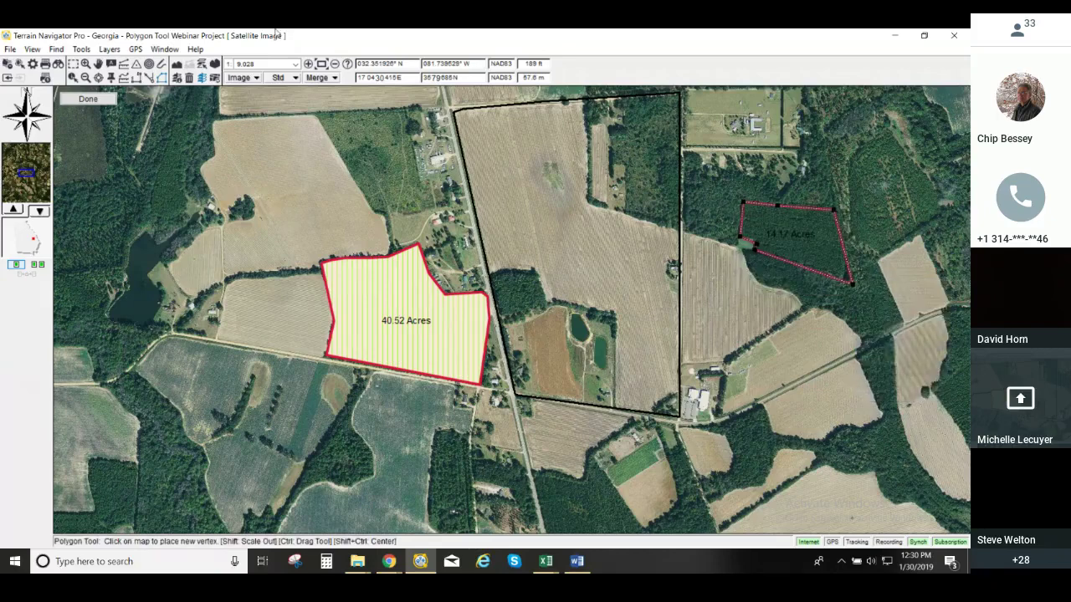
pyautogui.click(81, 50)
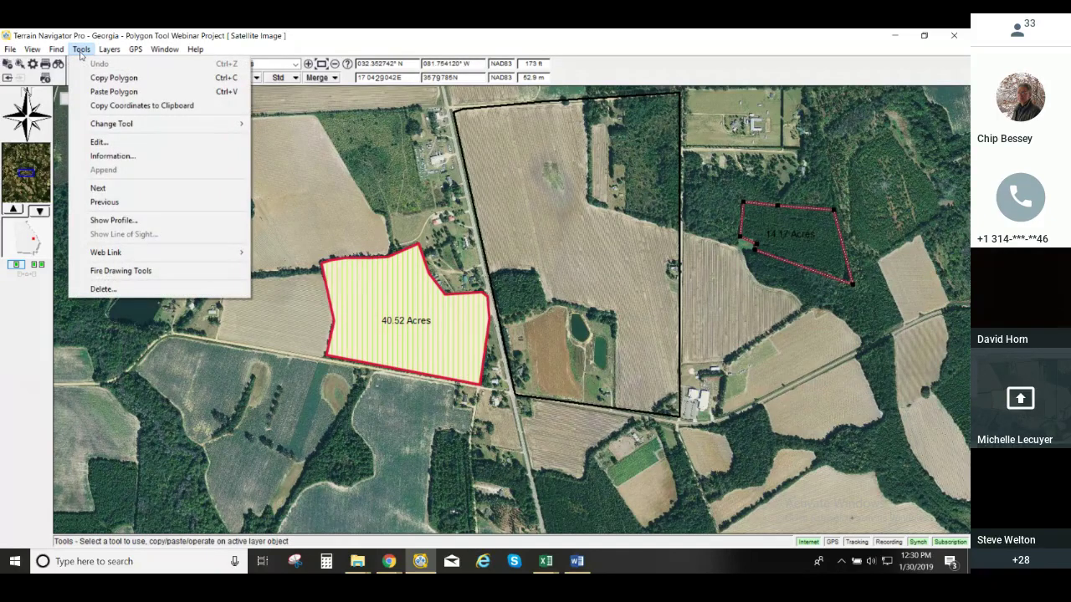
pyautogui.click(114, 91)
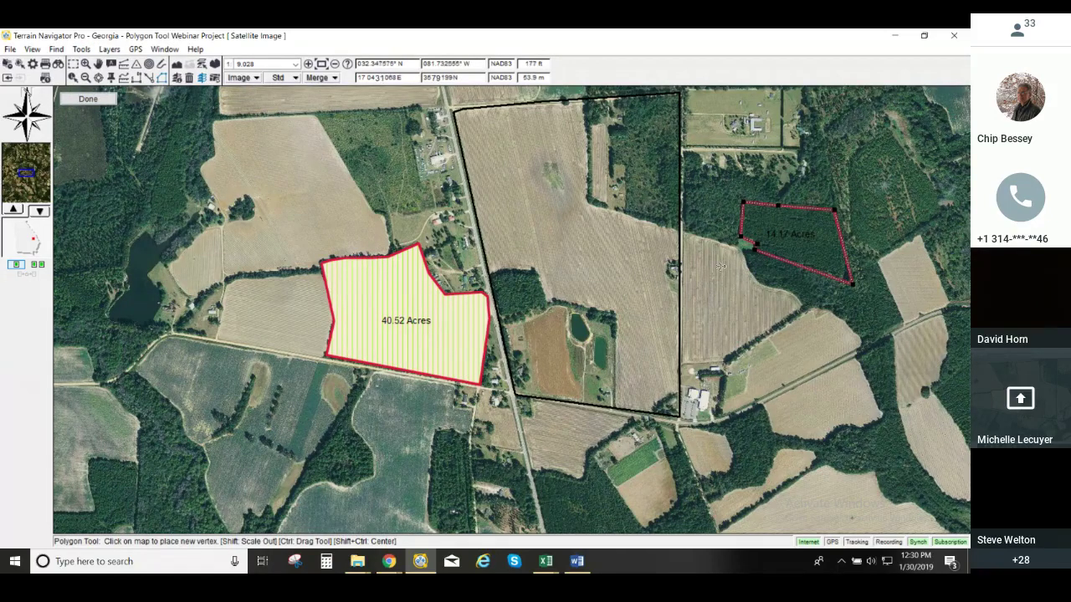
pyautogui.click(812, 265)
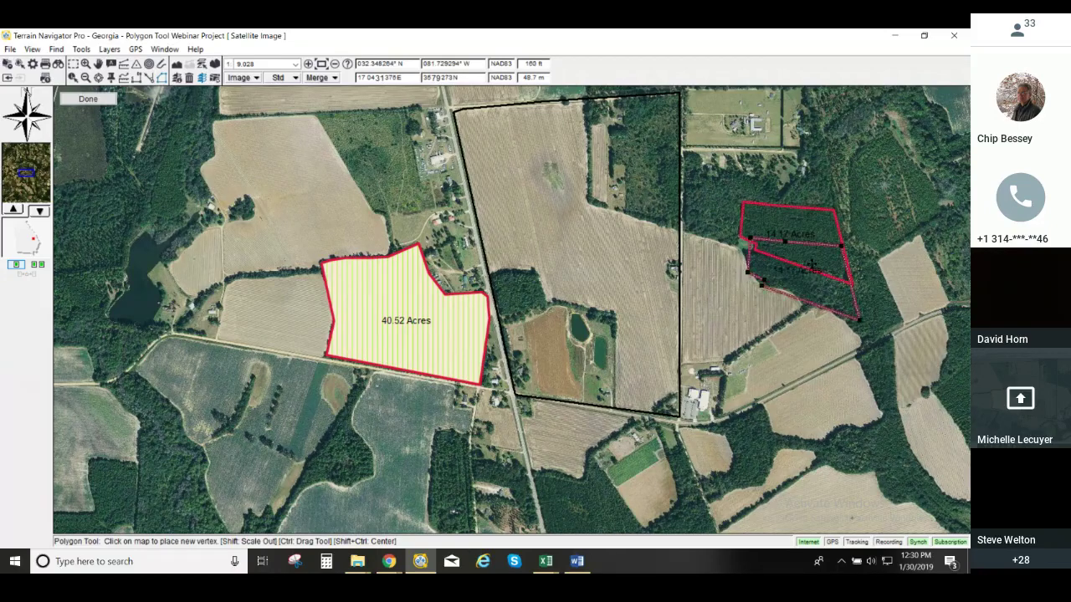
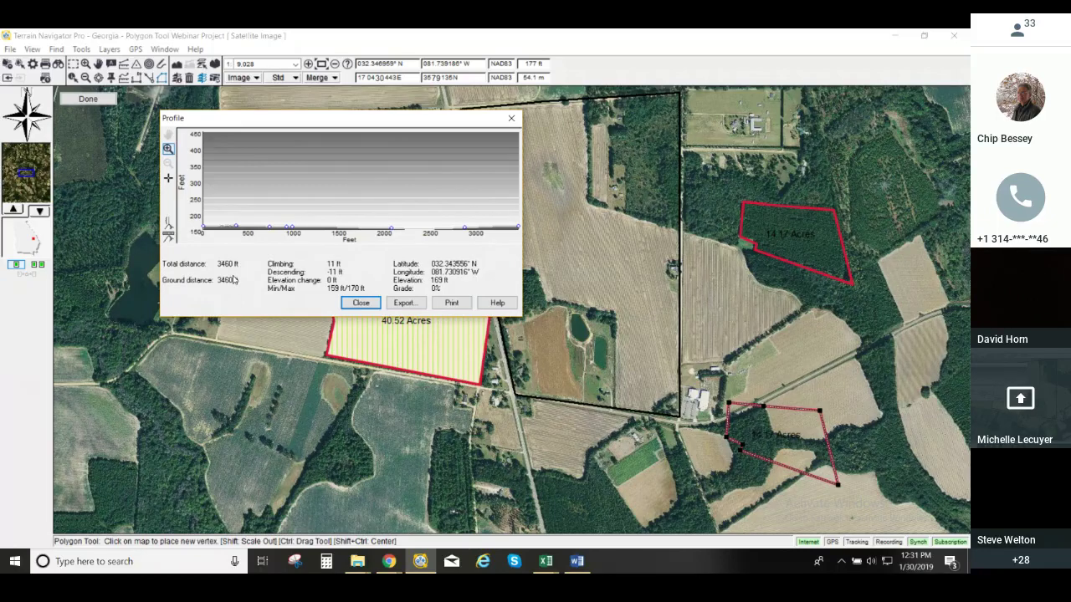
# - Center the map on points near 950 ft and 2,050 ft along the perimeter profile, keeping the profile window clear of the polygon
pyautogui.click(168, 180)
pyautogui.click(288, 226)
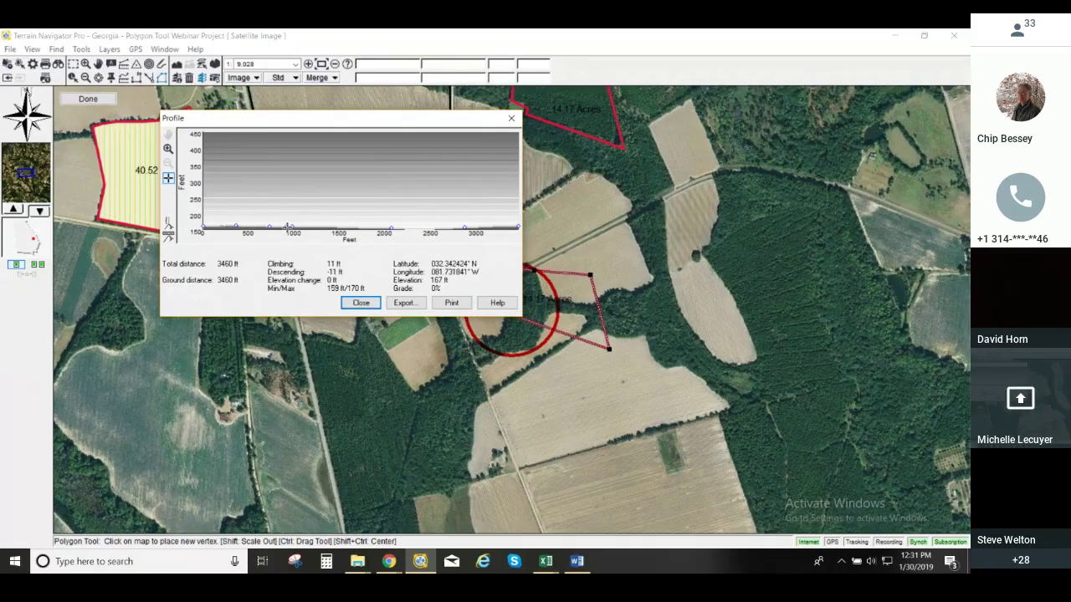
pyautogui.click(170, 179)
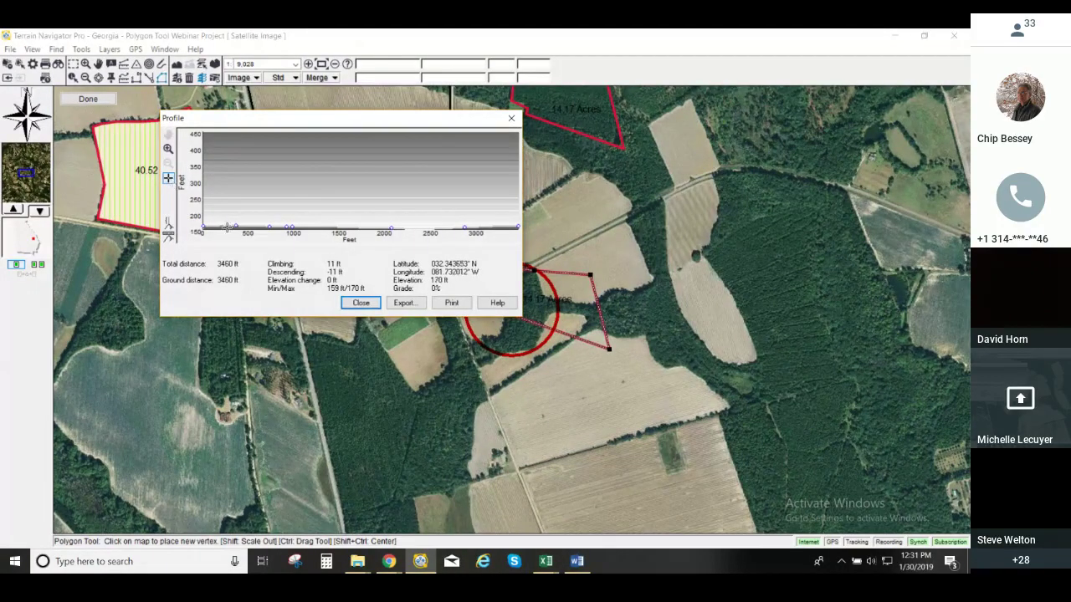
pyautogui.click(389, 226)
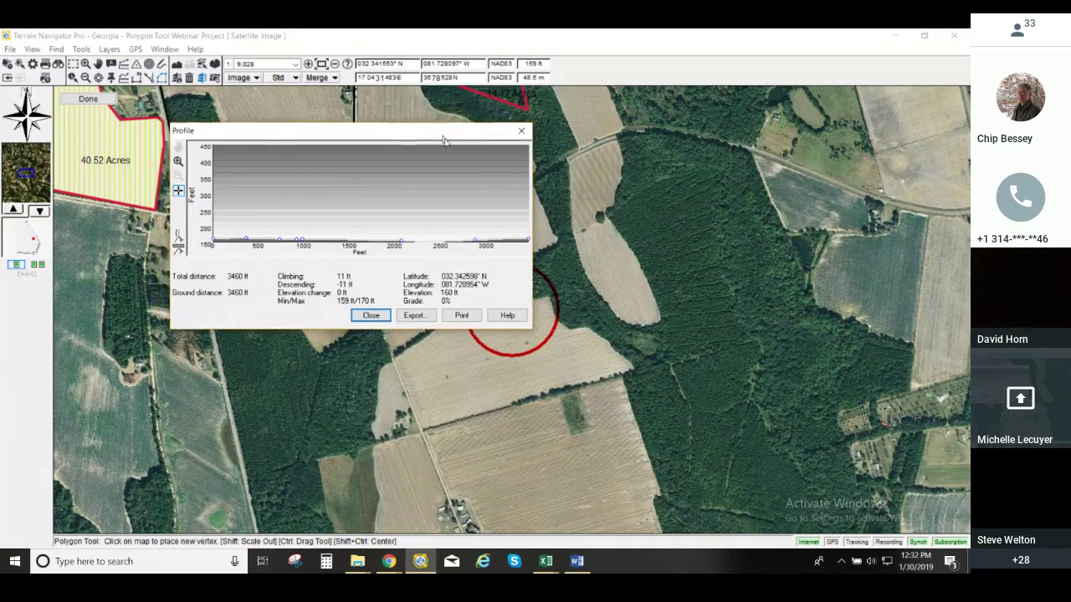
pyautogui.moveTo(435, 127); pyautogui.dragTo(836, 377)
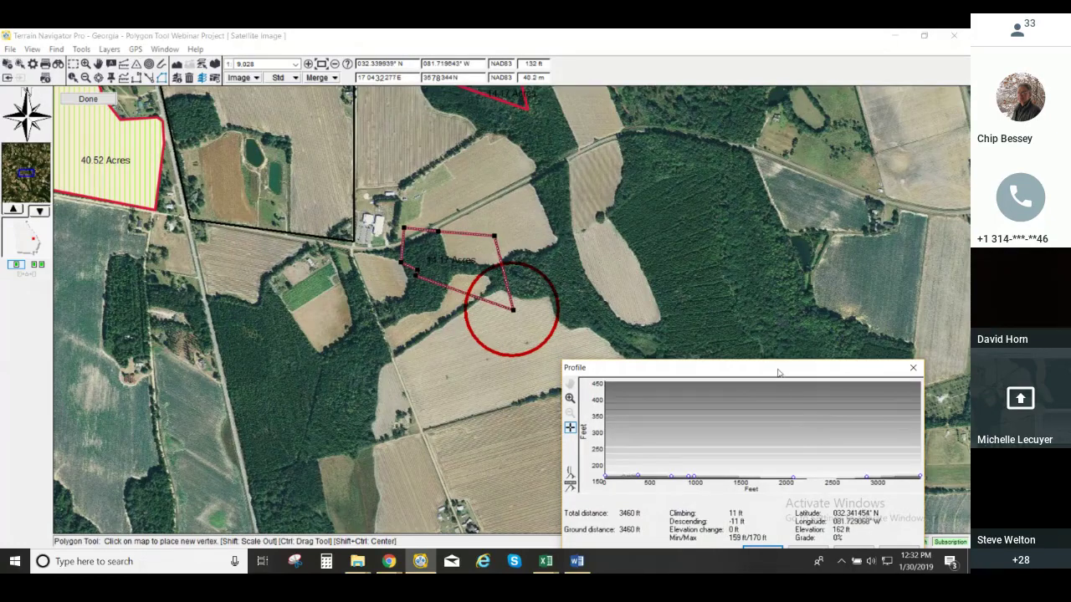
pyautogui.moveTo(778, 372); pyautogui.dragTo(746, 217)
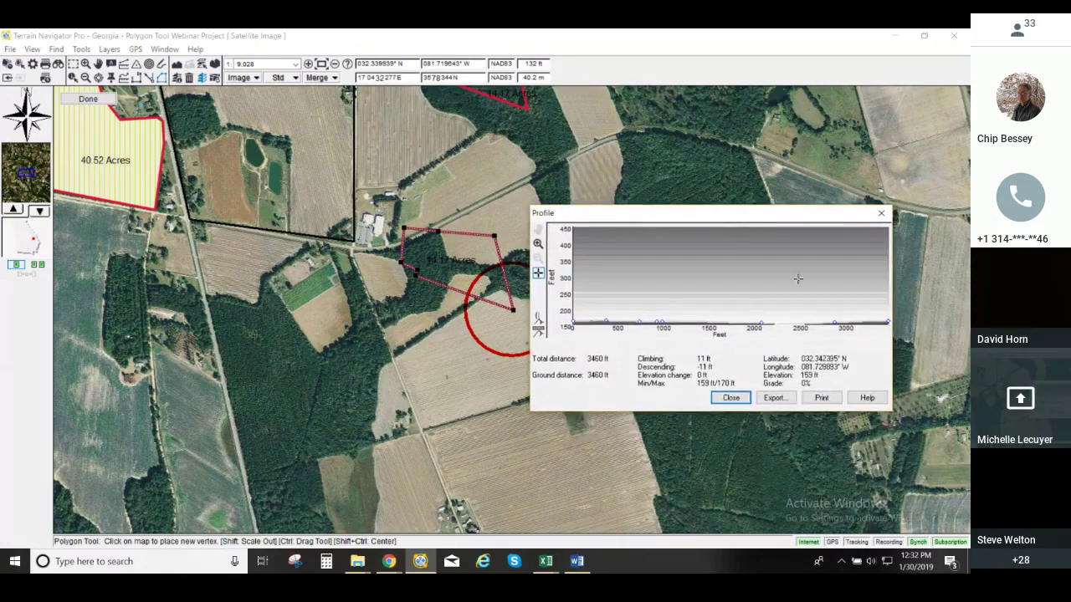
# - Export the perimeter profile to the TNP Training folder as a BMP image named "Test Polygon", and close the profile
pyautogui.click(791, 399)
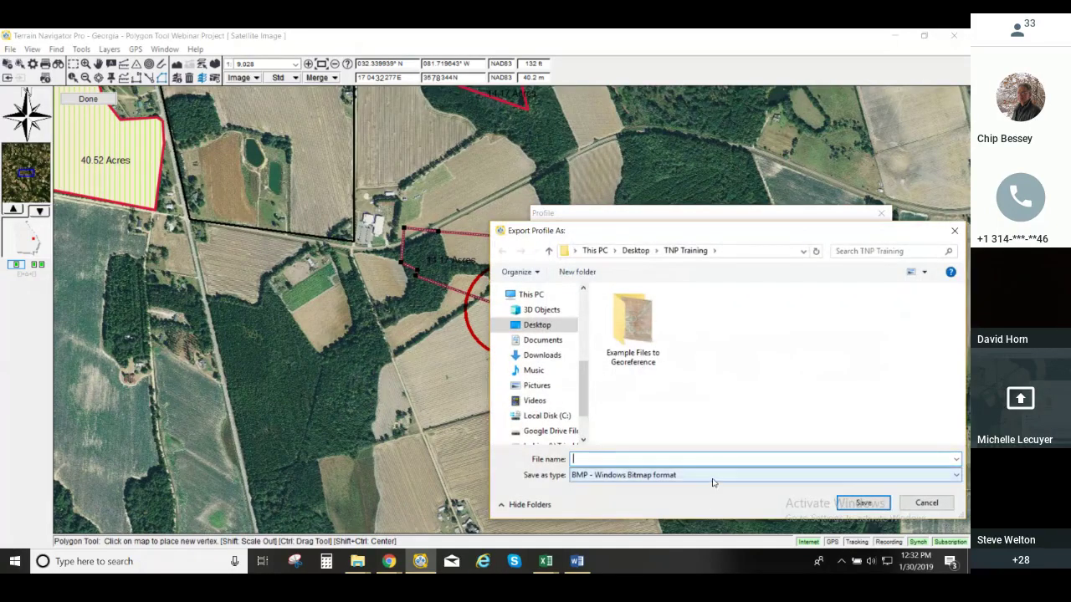
pyautogui.click(956, 475)
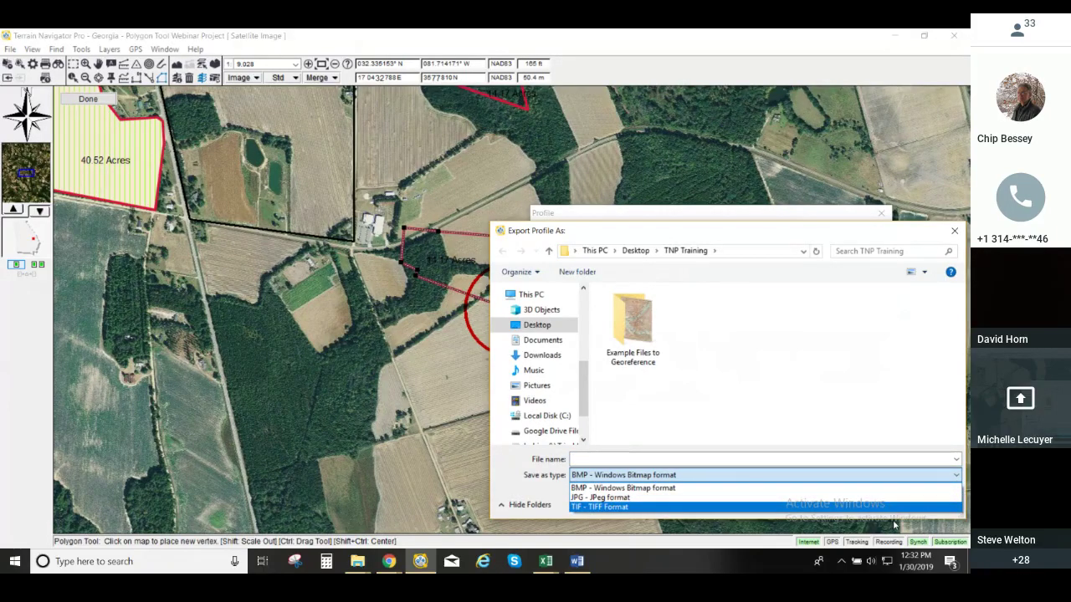
pyautogui.click(778, 240)
pyautogui.click(638, 460)
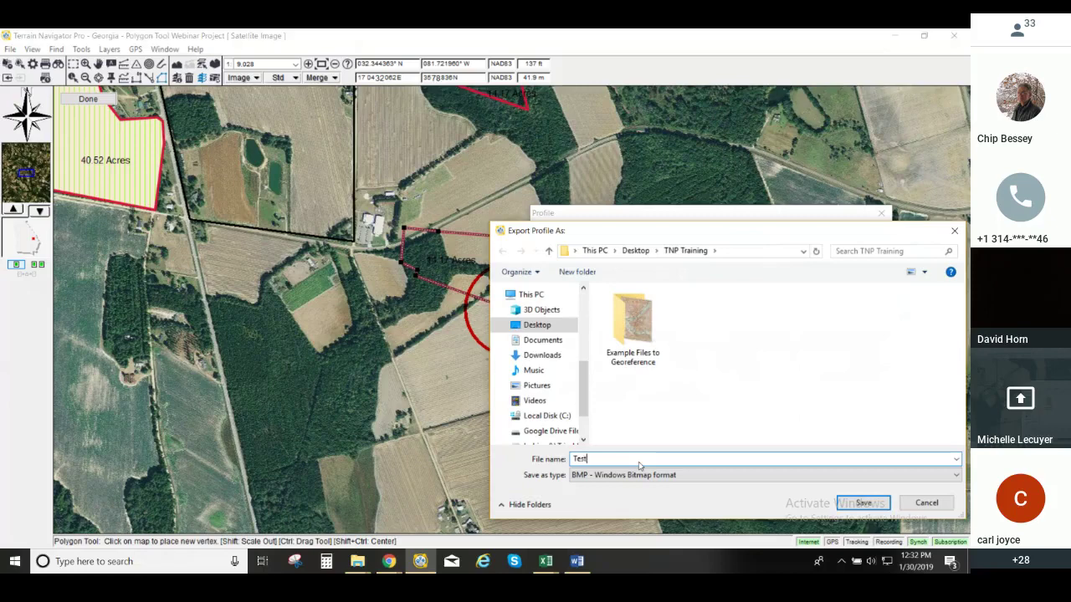
pyautogui.write('Test Polygon')
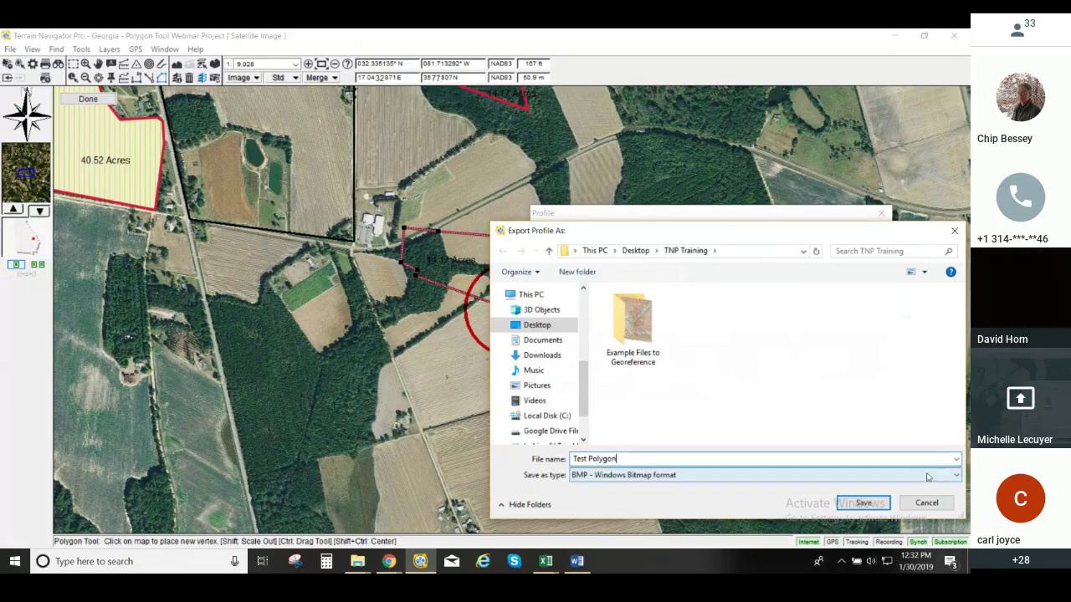
pyautogui.click(866, 503)
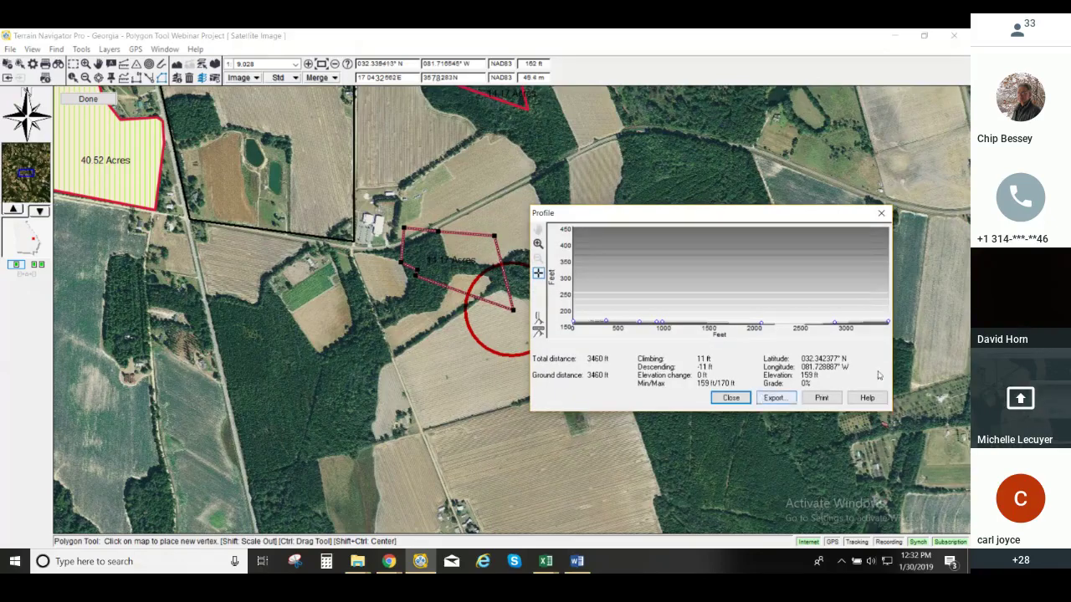
pyautogui.moveTo(734, 217); pyautogui.dragTo(297, 321)
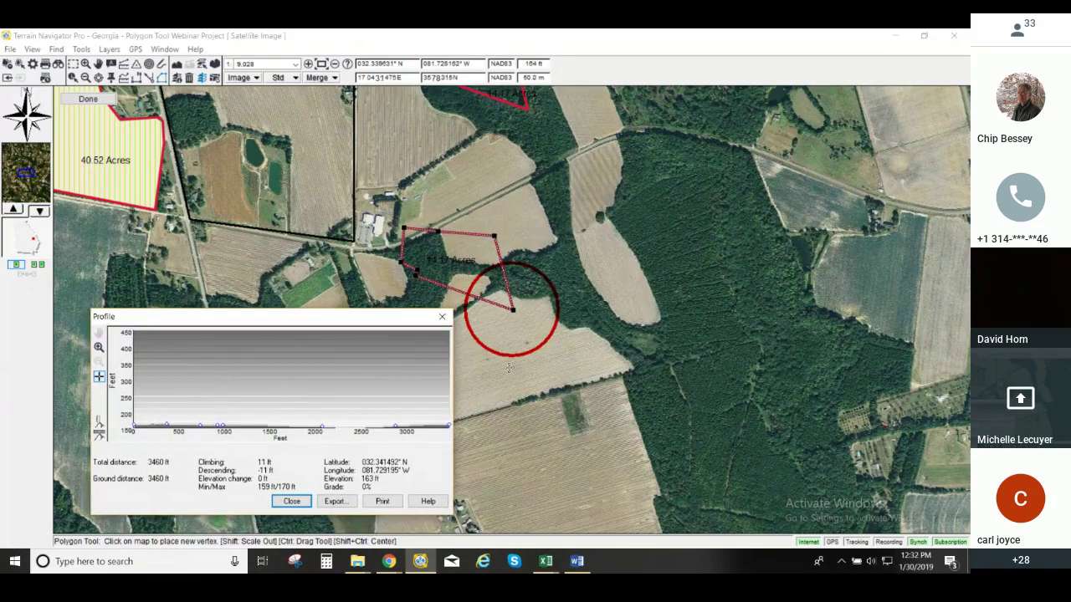
pyautogui.click(443, 318)
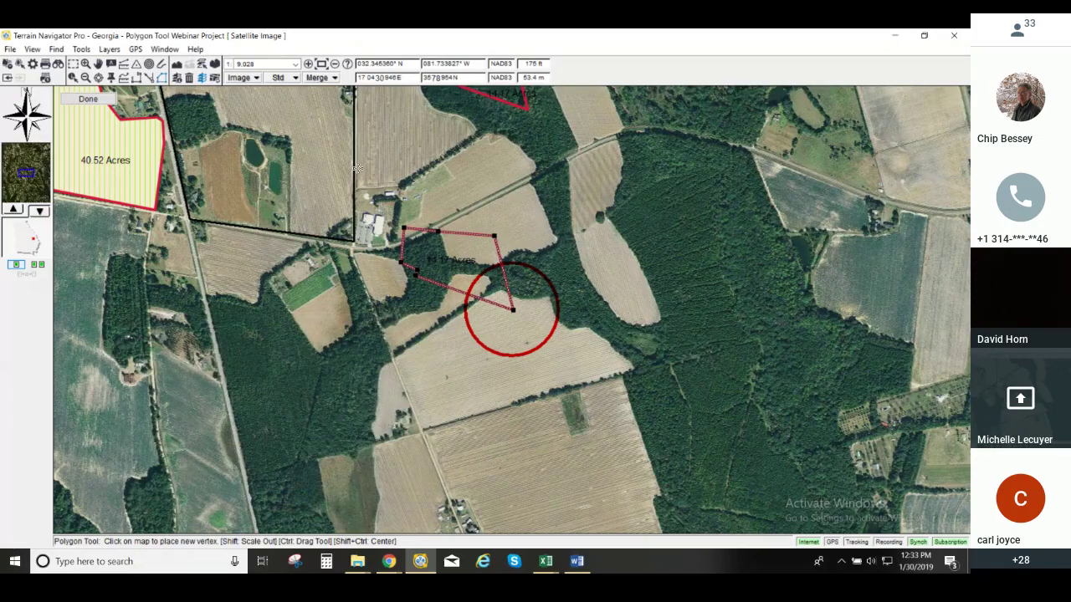
pyautogui.scroll(-1, 357, 167)
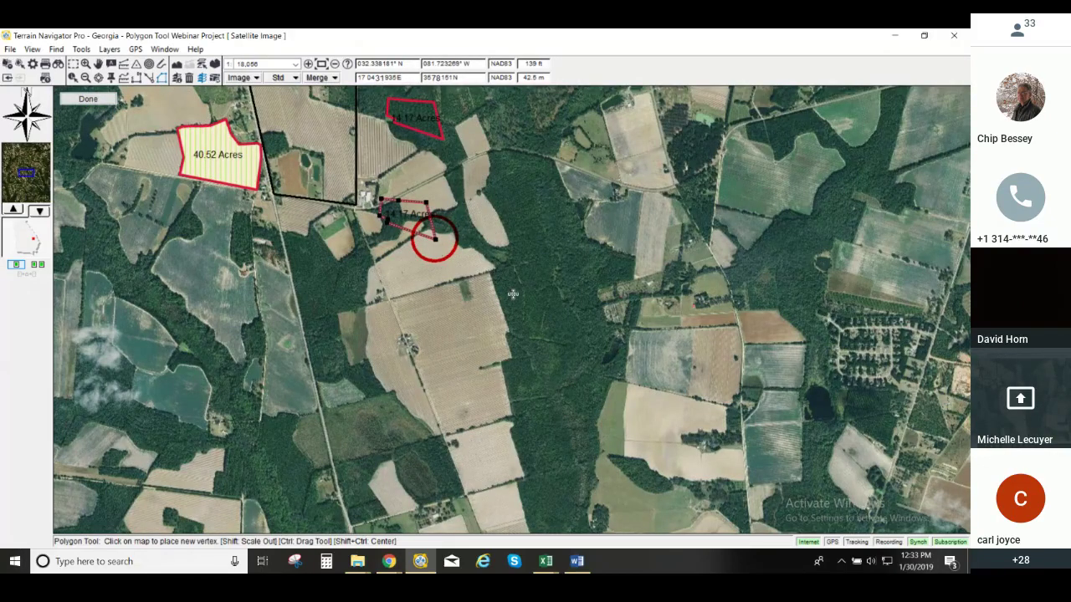
pyautogui.scroll(1, 513, 293)
pyautogui.scroll(-1, 568, 288)
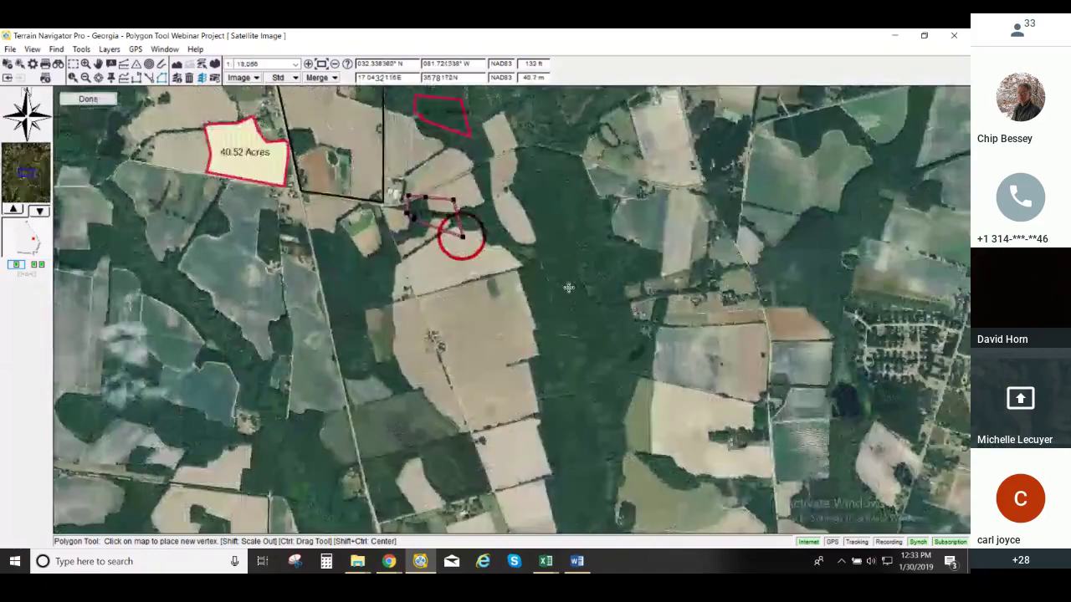
pyautogui.scroll(-1, 569, 288)
pyautogui.scroll(2, 569, 287)
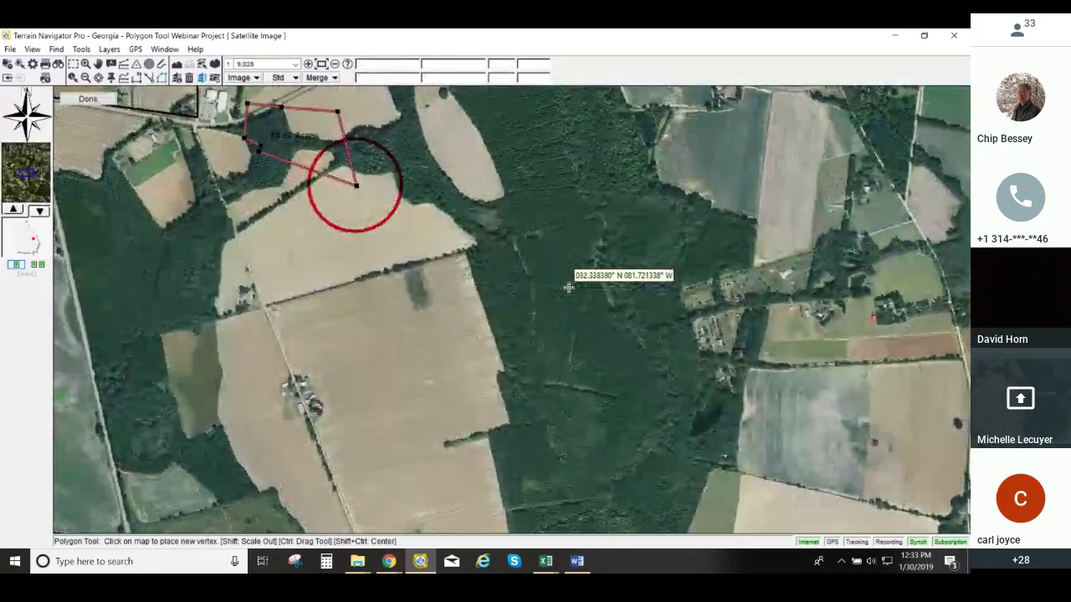
# - Finish the polygon drawing and create a track from the perimeter of the northern of the two matching wooded polygons
pyautogui.scroll(-1, 568, 288)
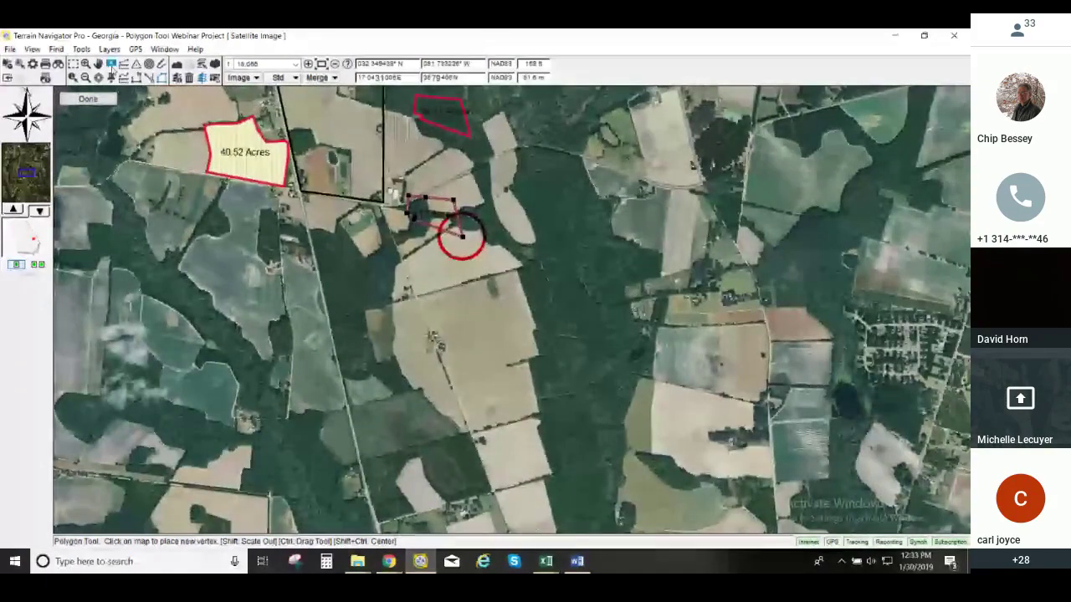
pyautogui.doubleClick(462, 237)
pyautogui.moveTo(545, 237); pyautogui.dragTo(591, 453)
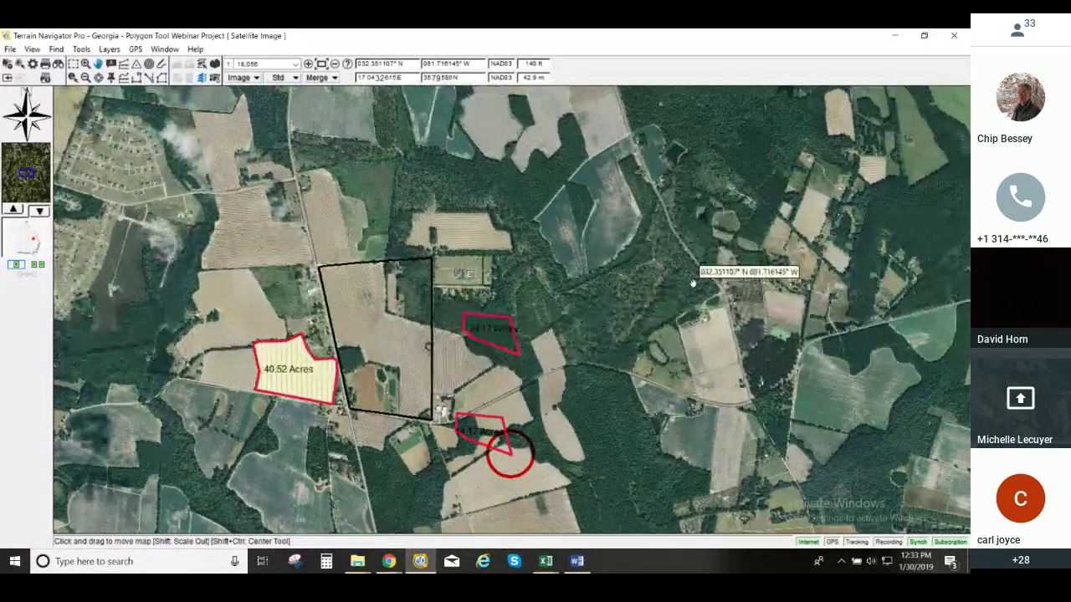
pyautogui.rightClick(516, 339)
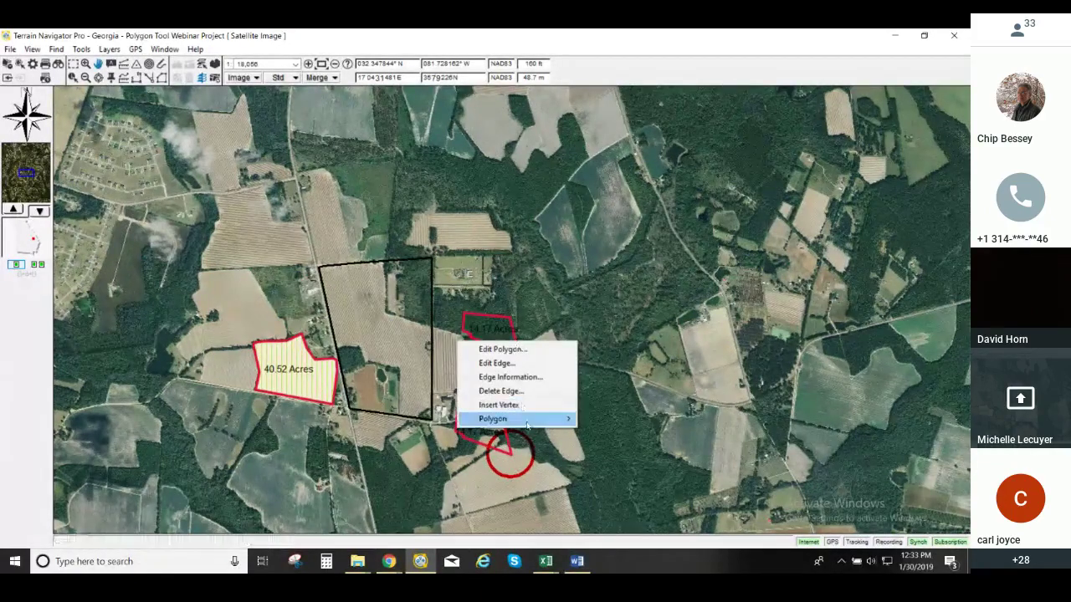
pyautogui.moveTo(527, 425)
pyautogui.moveTo(623, 417)
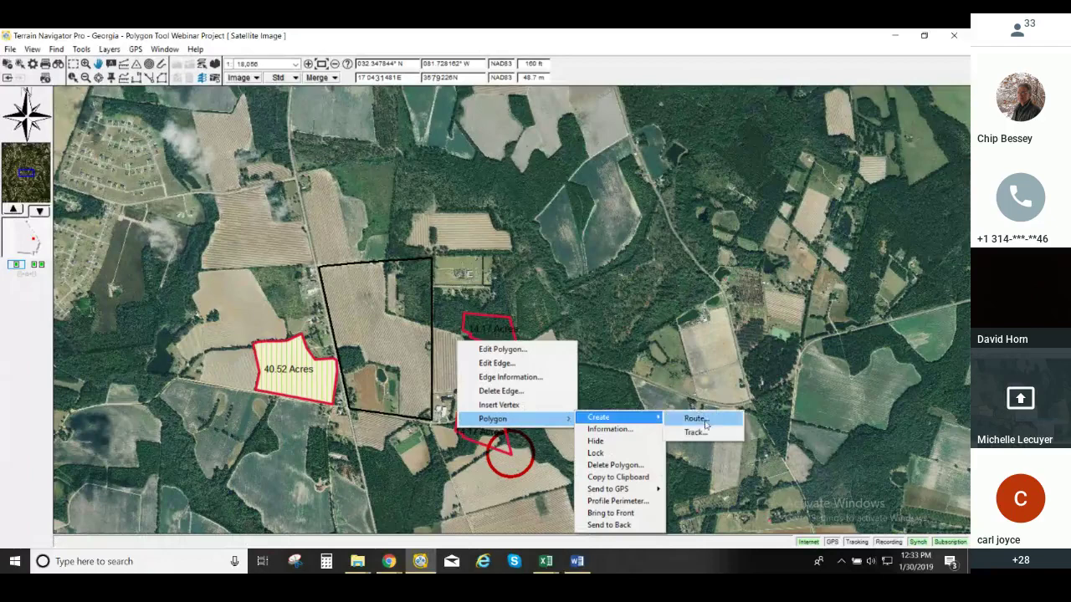
pyautogui.click(702, 432)
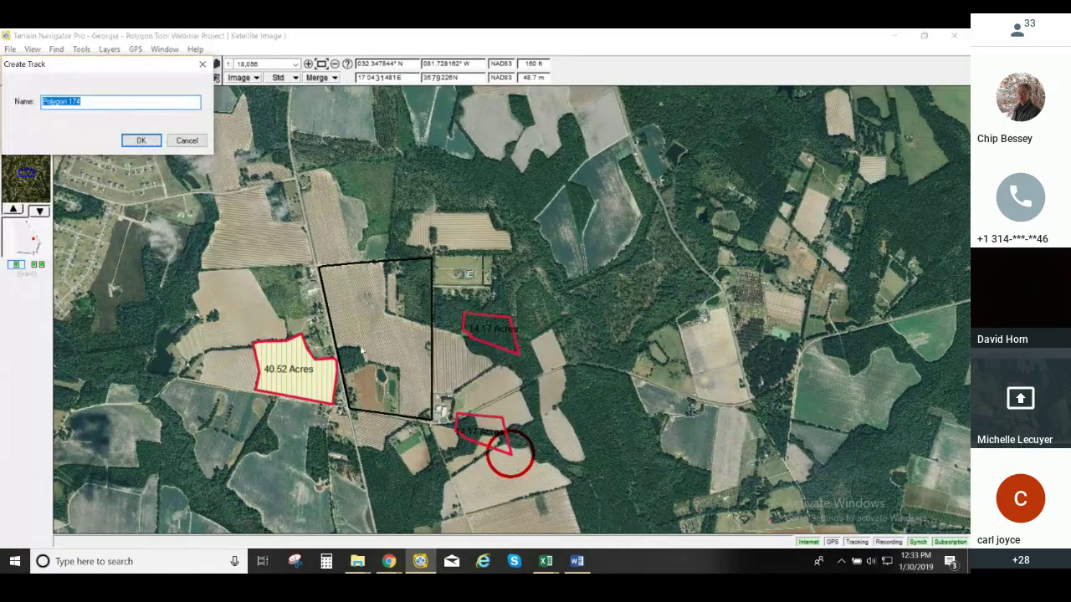
pyautogui.press('BackSpace')
pyautogui.click(136, 141)
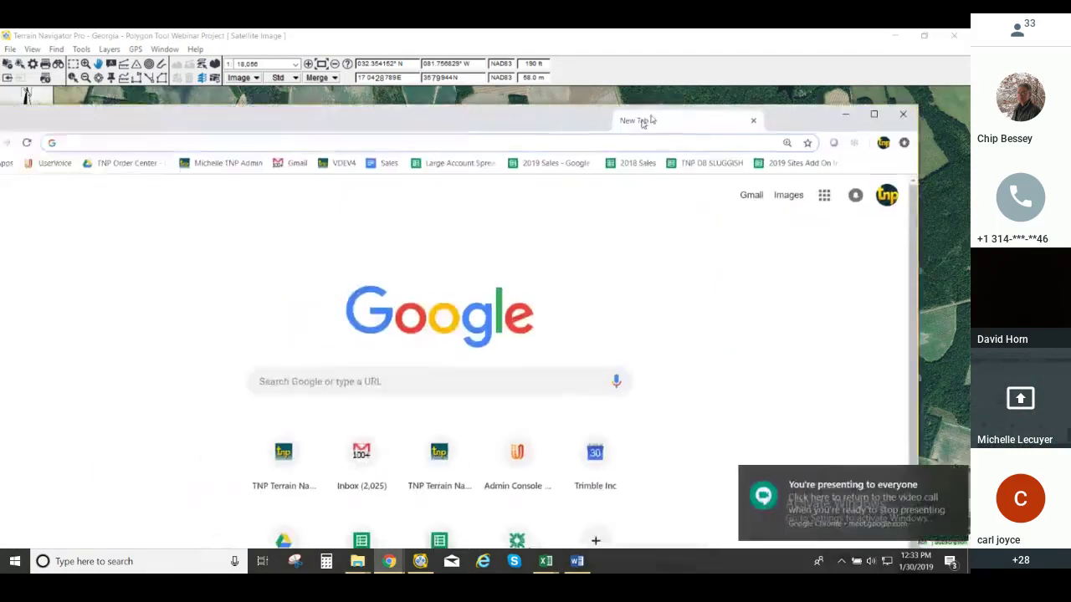
pyautogui.moveTo(641, 120); pyautogui.dragTo(705, 78)
pyautogui.click(950, 476)
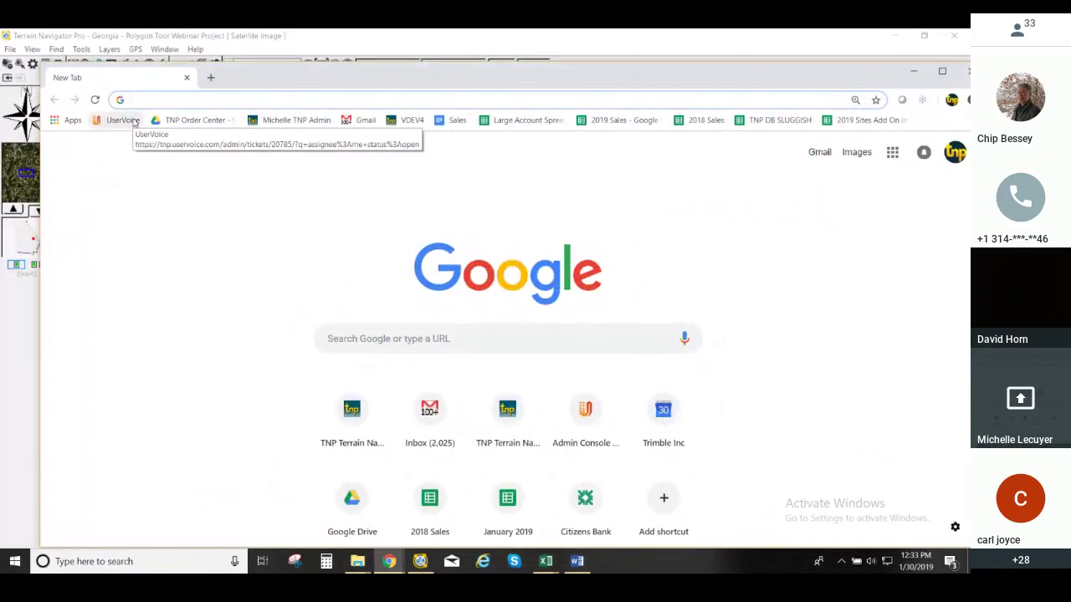
pyautogui.write('www.')
pyautogui.press('Return')
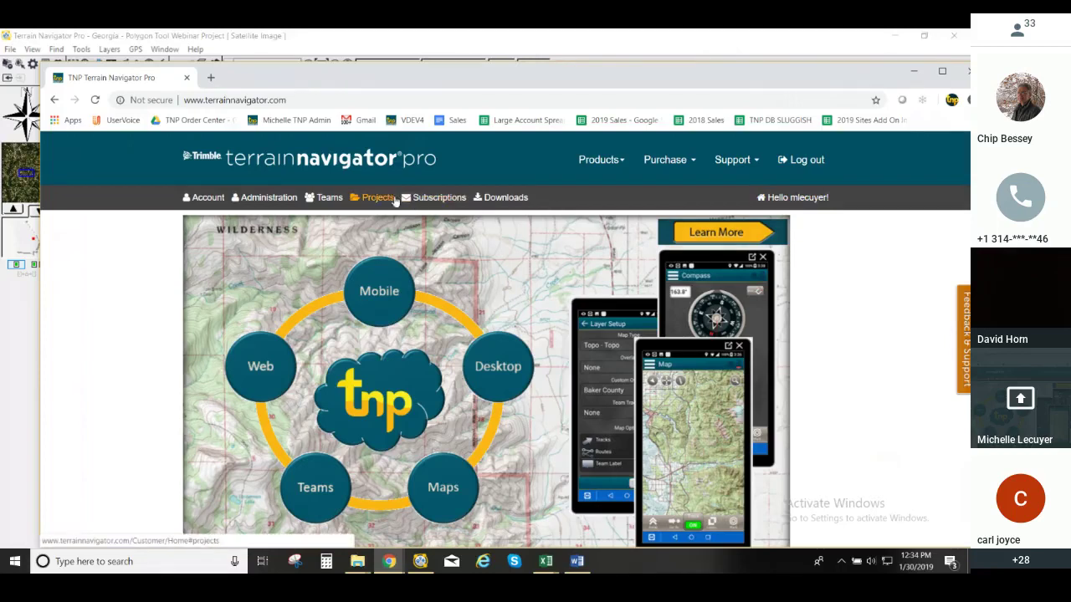
# - Open the Polygon Tool Webinar Project from page 4 of the online projects list
pyautogui.click(393, 198)
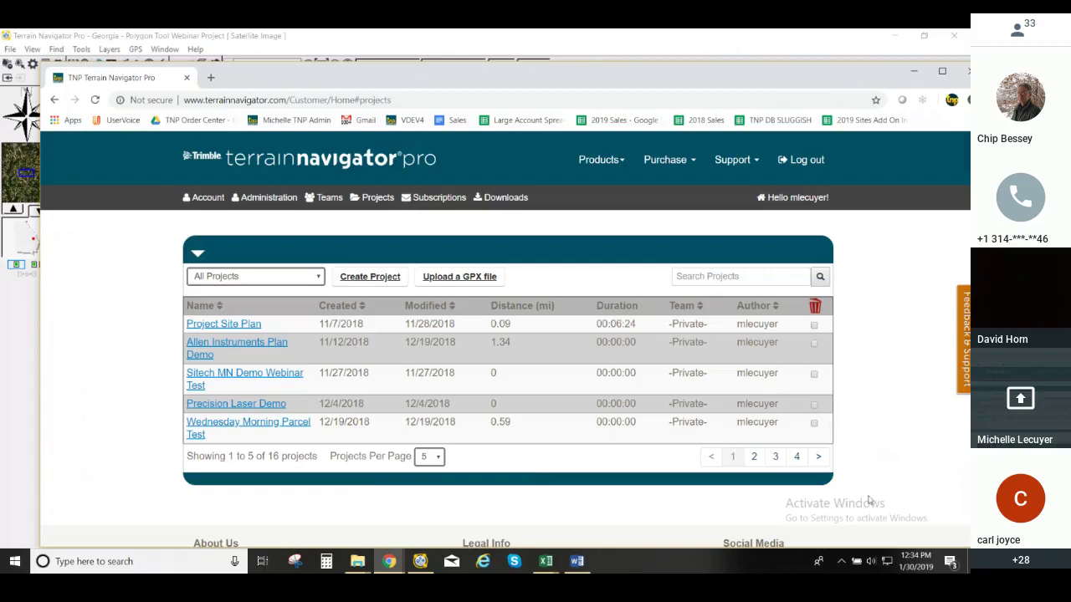
pyautogui.click(796, 456)
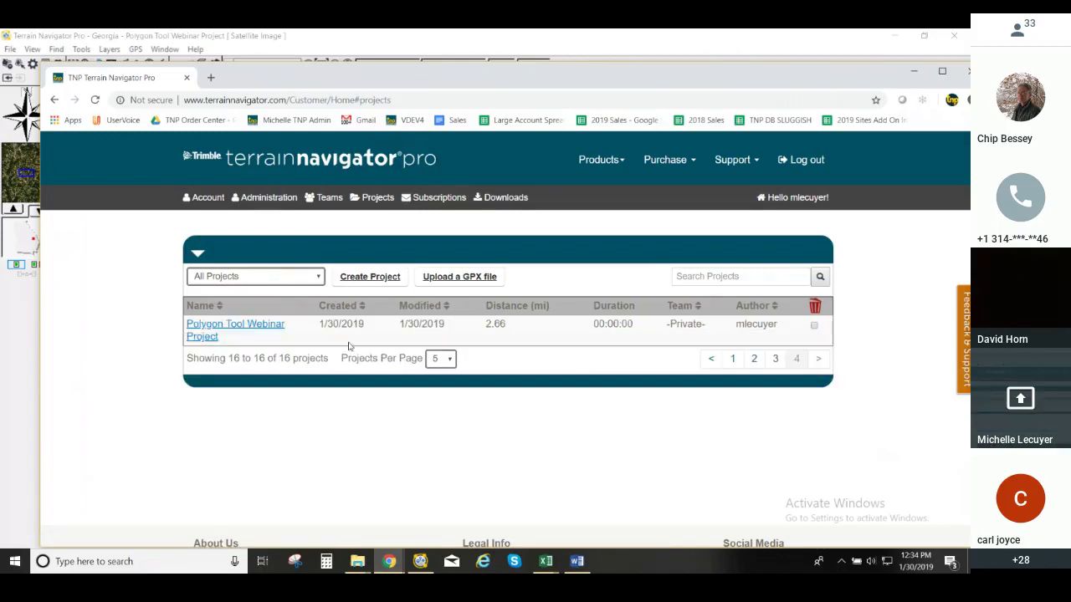
pyautogui.click(252, 331)
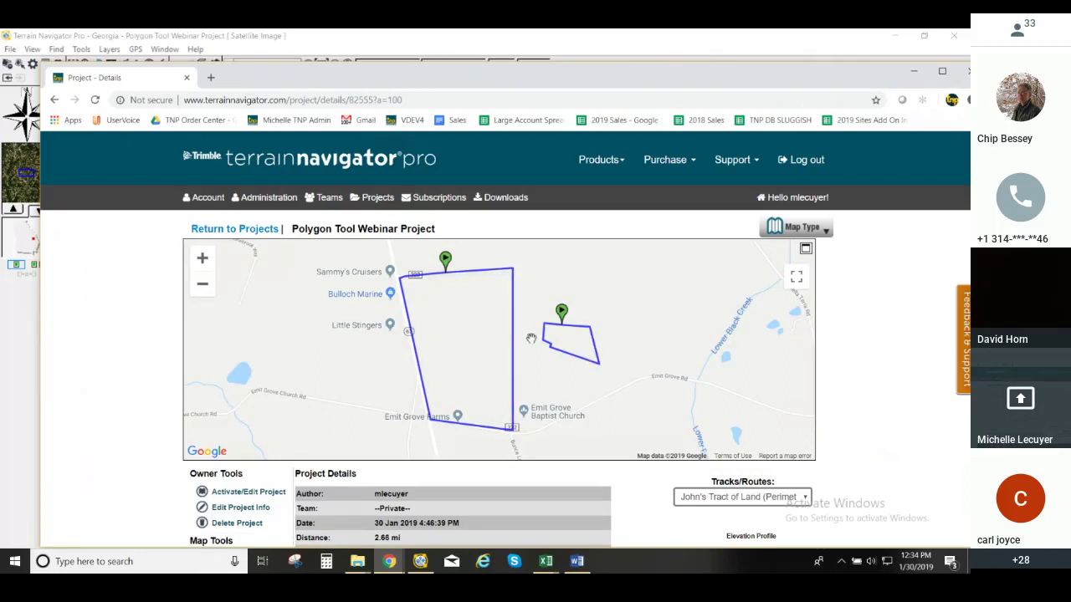
# - Activate the web project for editing and set its map type to Google Aerial
pyautogui.moveTo(682, 80); pyautogui.dragTo(679, 60)
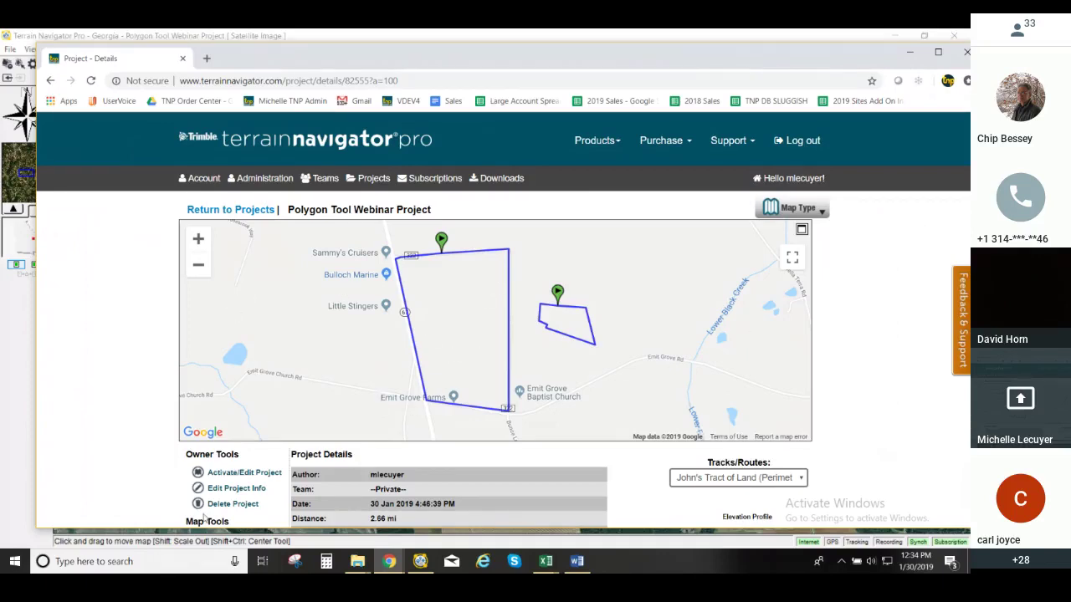
pyautogui.click(244, 473)
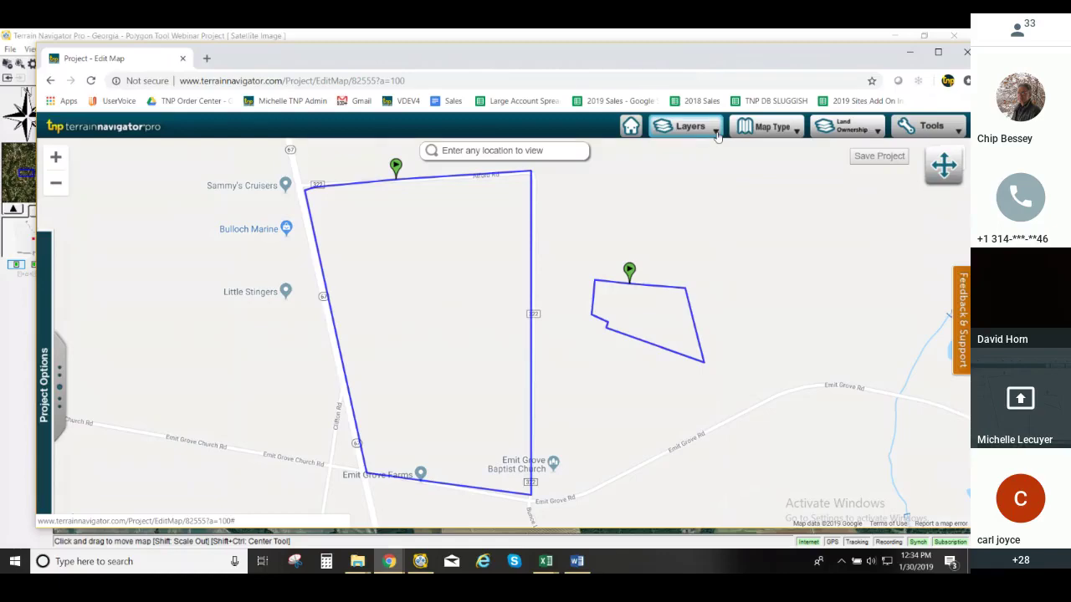
pyautogui.click(796, 132)
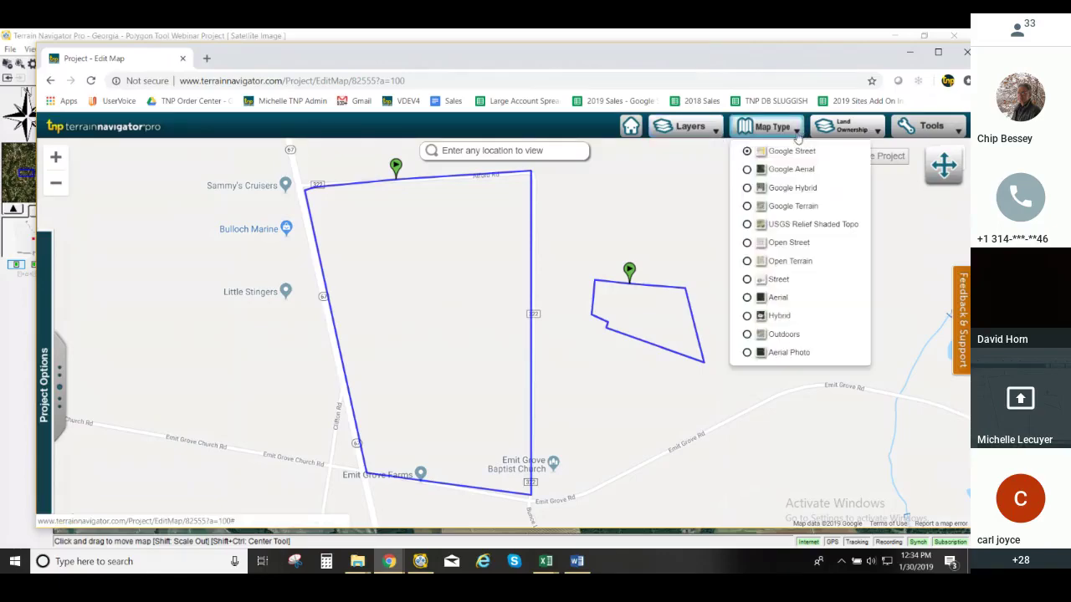
pyautogui.click(806, 171)
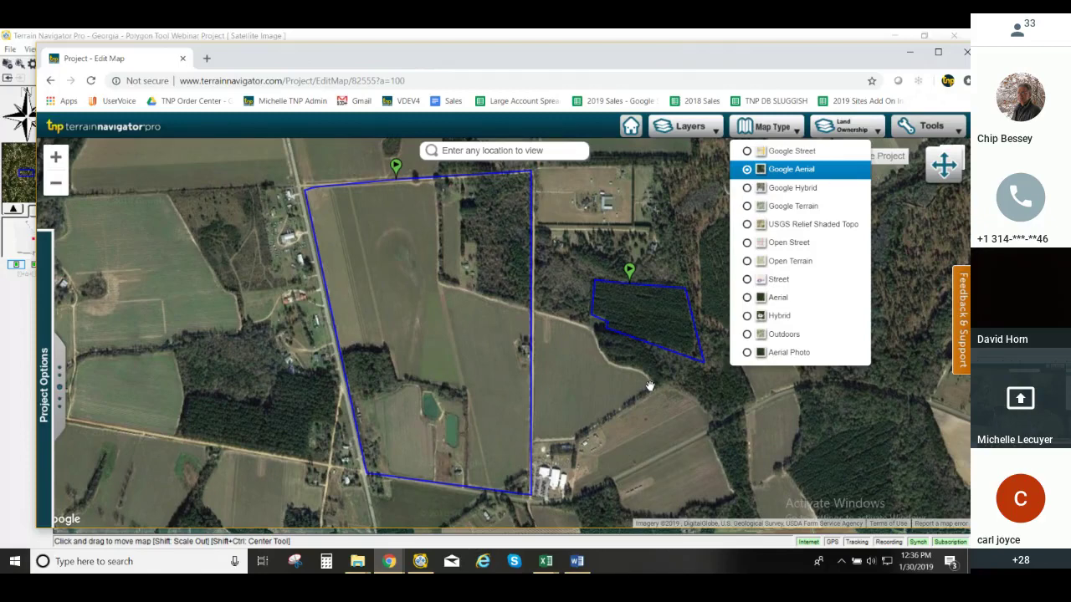
pyautogui.click(207, 60)
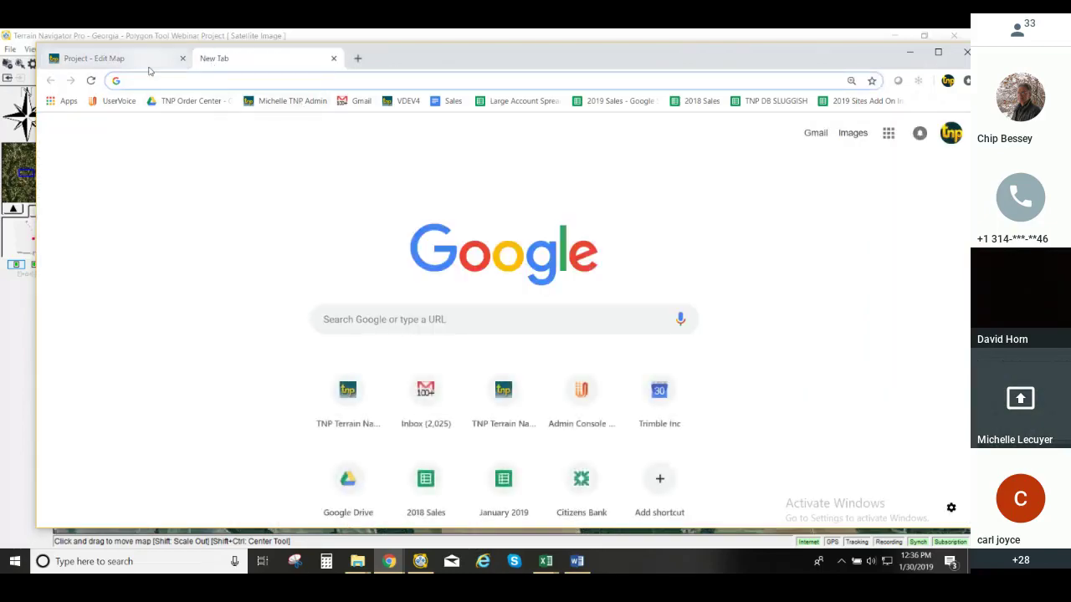
pyautogui.write('www.')
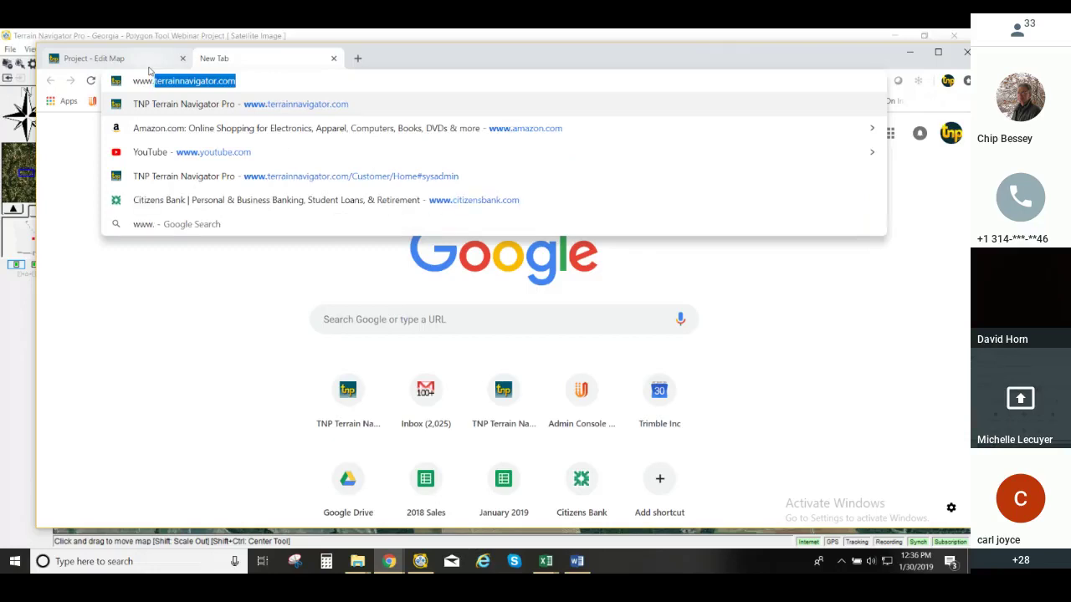
pyautogui.press('Return')
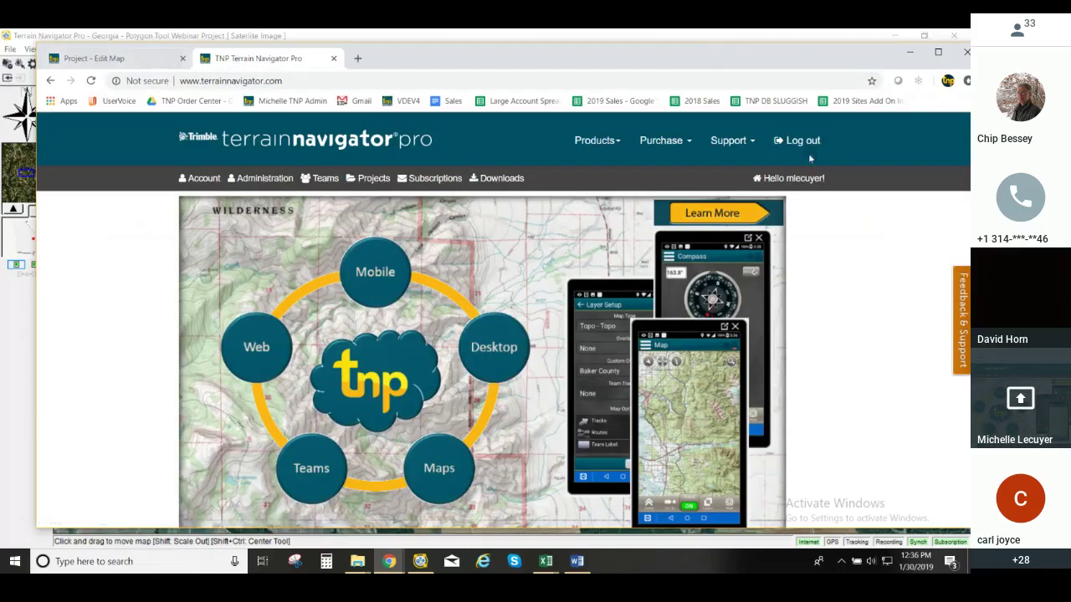
pyautogui.click(808, 151)
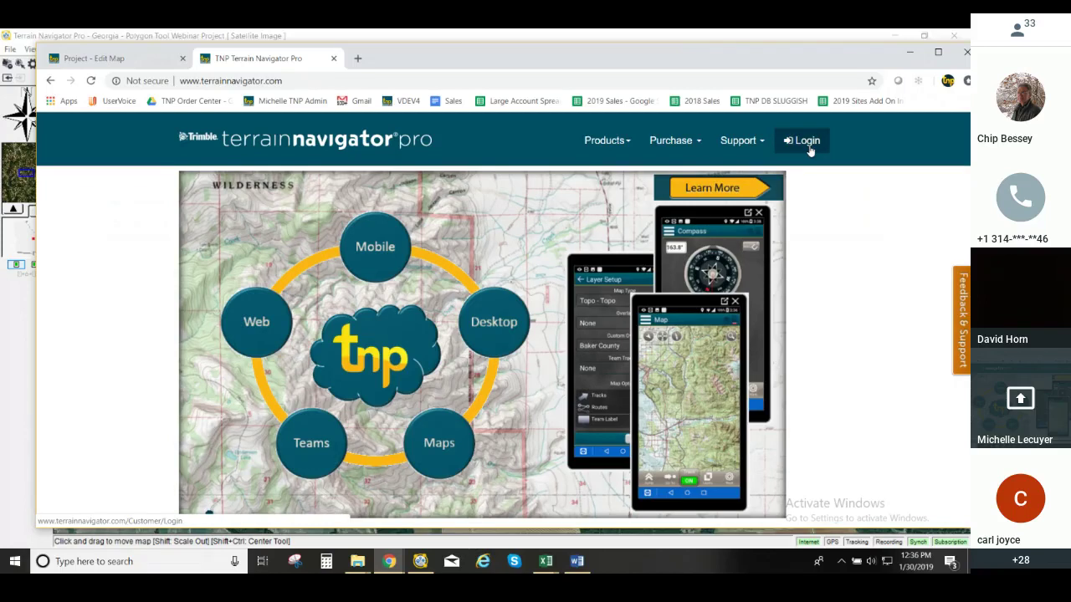
pyautogui.click(809, 151)
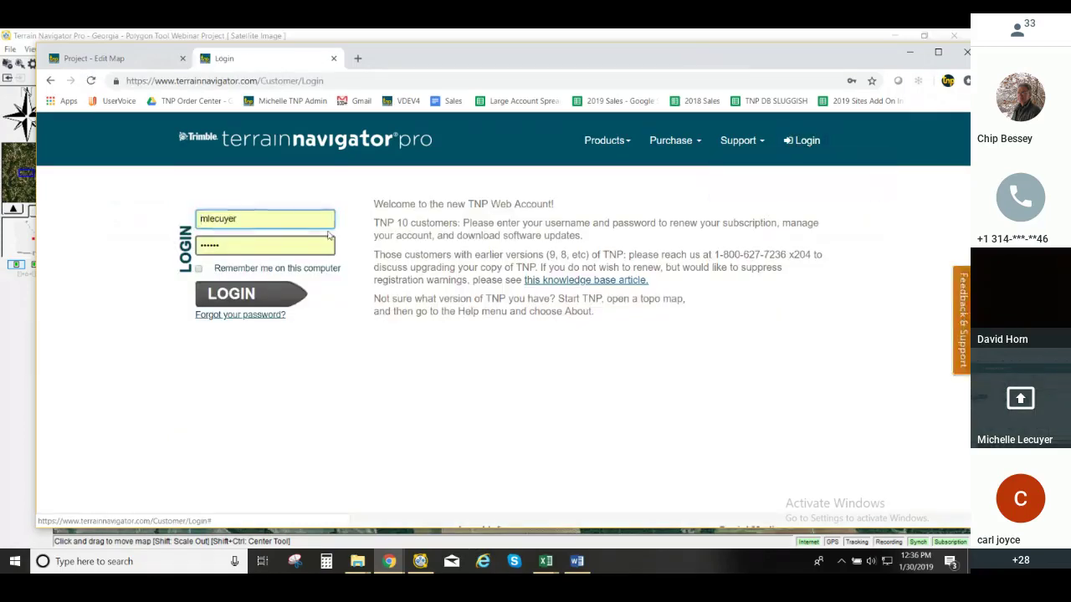
pyautogui.click(267, 299)
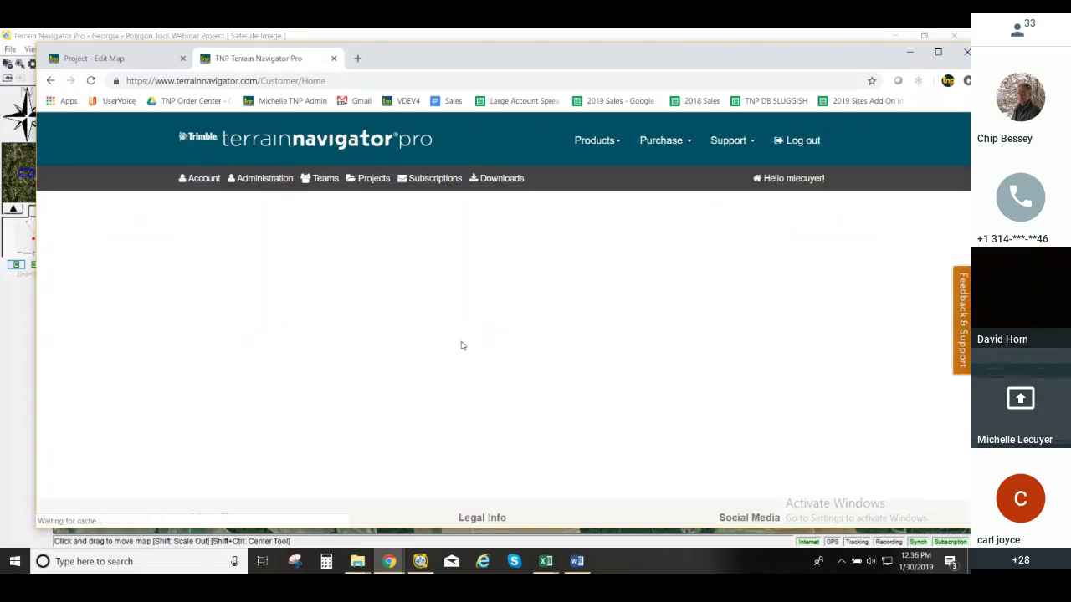
# - Go to page 4 of the projects list and open the details of the Polygon Tool Webinar Project again
pyautogui.click(372, 185)
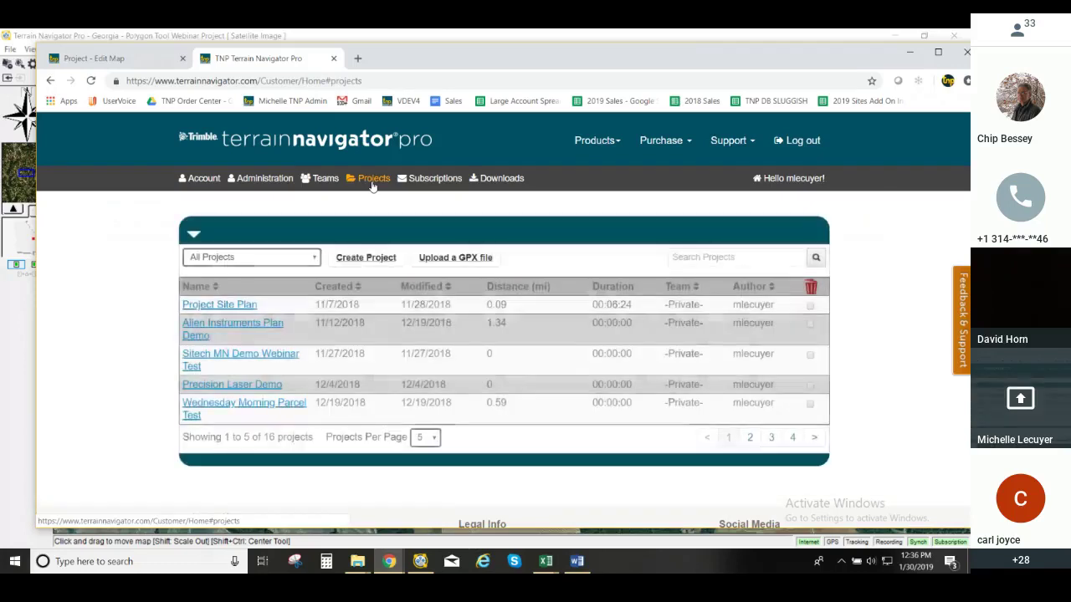
pyautogui.click(795, 437)
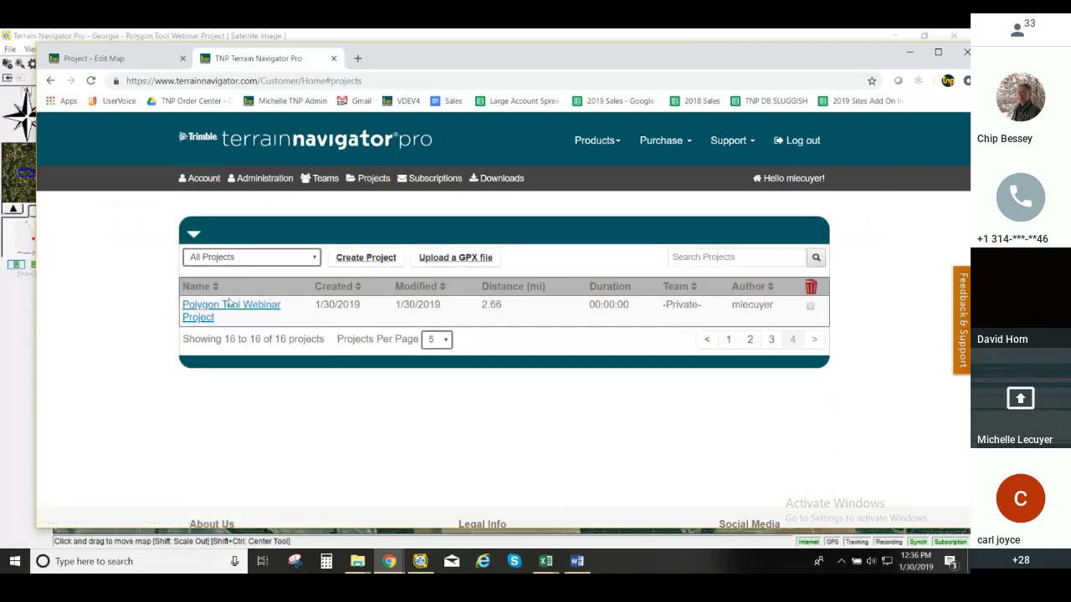
pyautogui.click(254, 317)
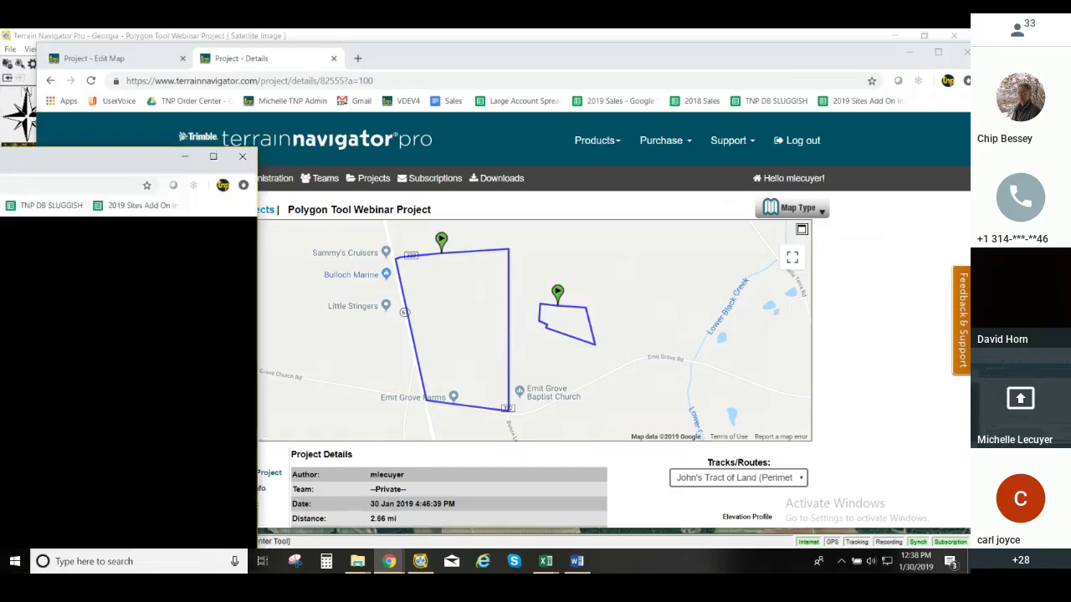
# - Move the Mobile to PC browser window fully onto the screen
pyautogui.moveTo(0, 163); pyautogui.dragTo(516, 76)
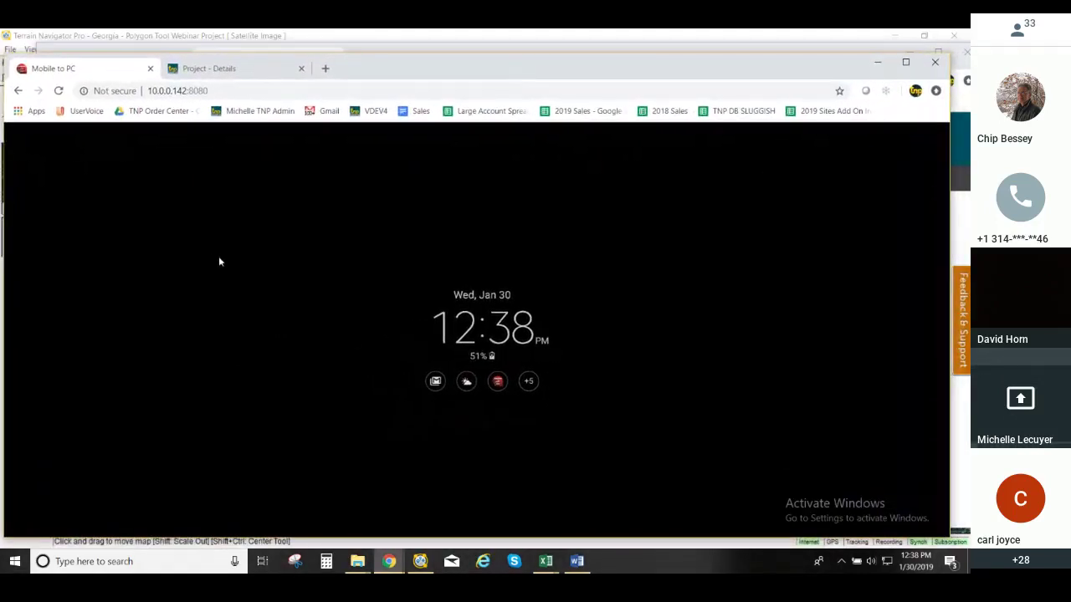